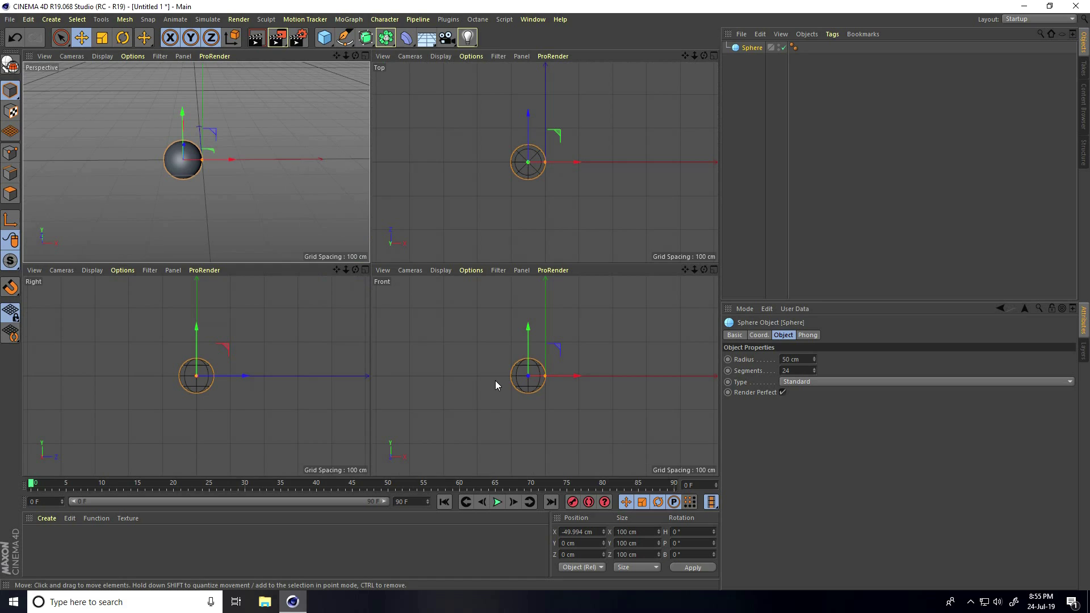
Raise the sphere in the front view until it rests on the ground line and set its segments to 106
middle_click(495, 380)
scroll(317, 261, "up", 5)
left_click_drag(356, 195, 363, 106)
middle_click_drag(394, 232, 355, 272)
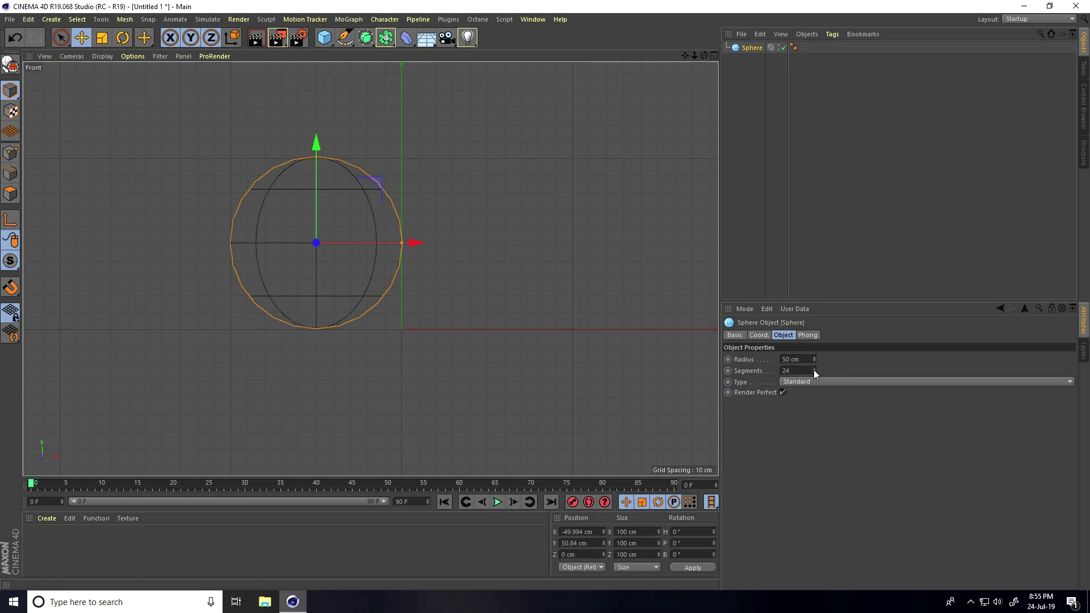
left_click_drag(813, 369, 813, 369)
middle_click_drag(501, 359, 349, 325)
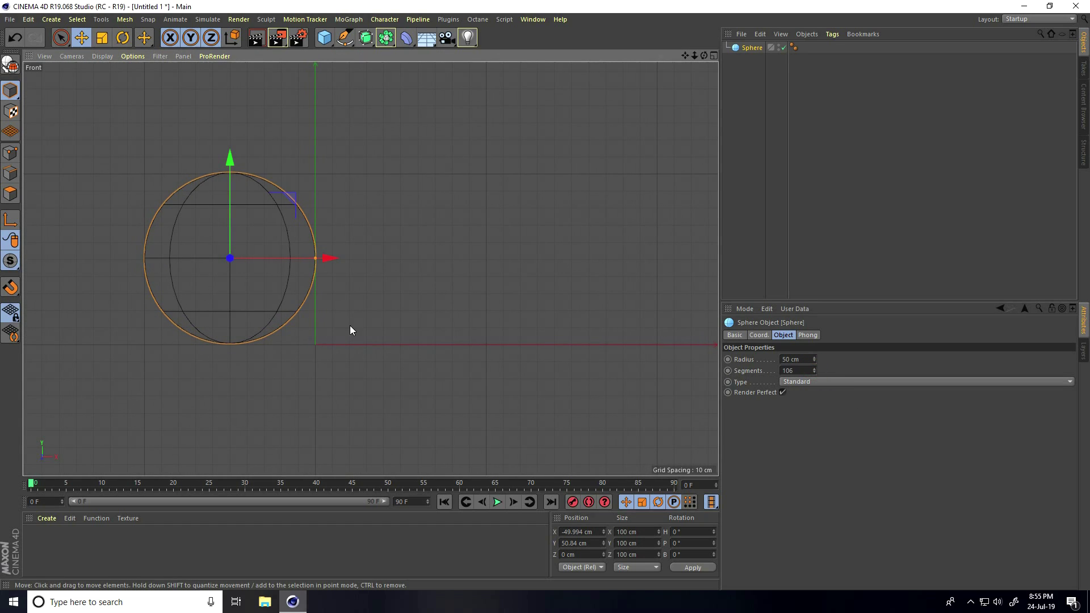
Duplicate the sphere along X to about 65 cm as a 70 cm radius copy resting on the ground line
left_click_drag(324, 258, 528, 265, "ctrl")
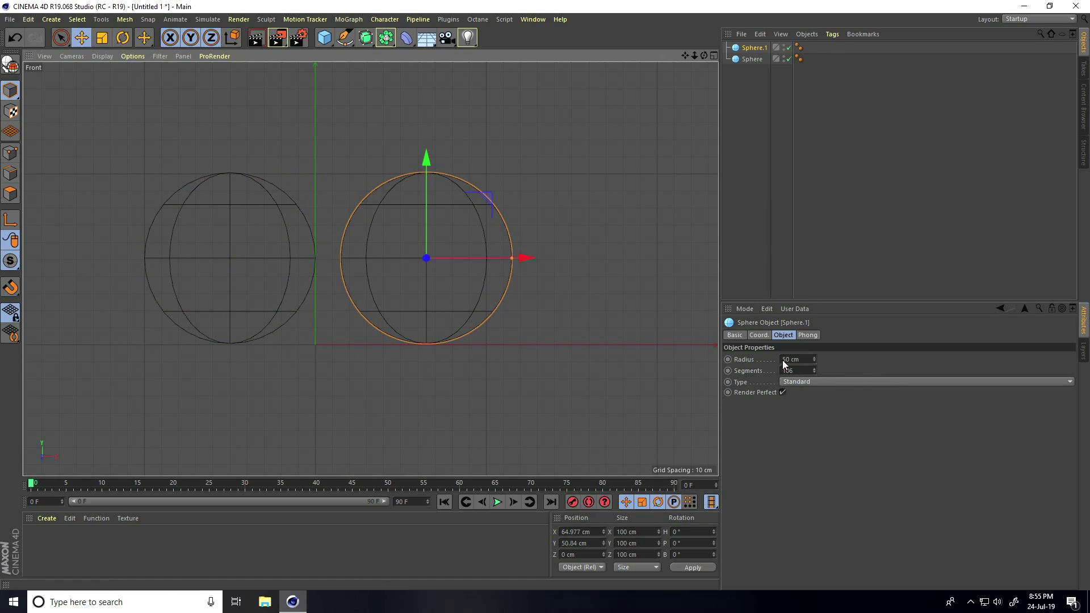
left_click_drag(807, 361, 762, 362)
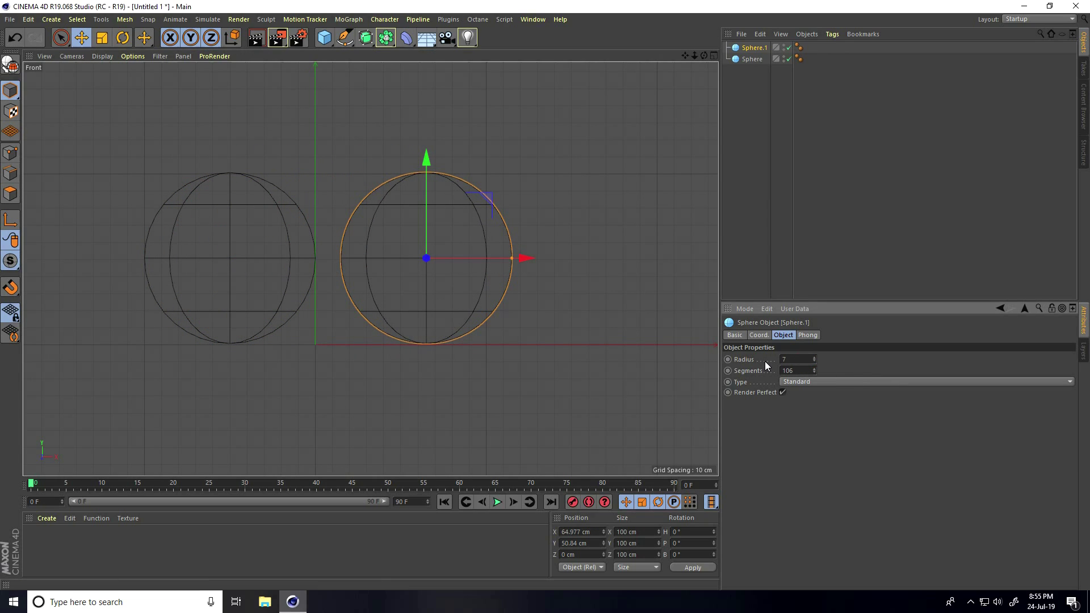
key("Return")
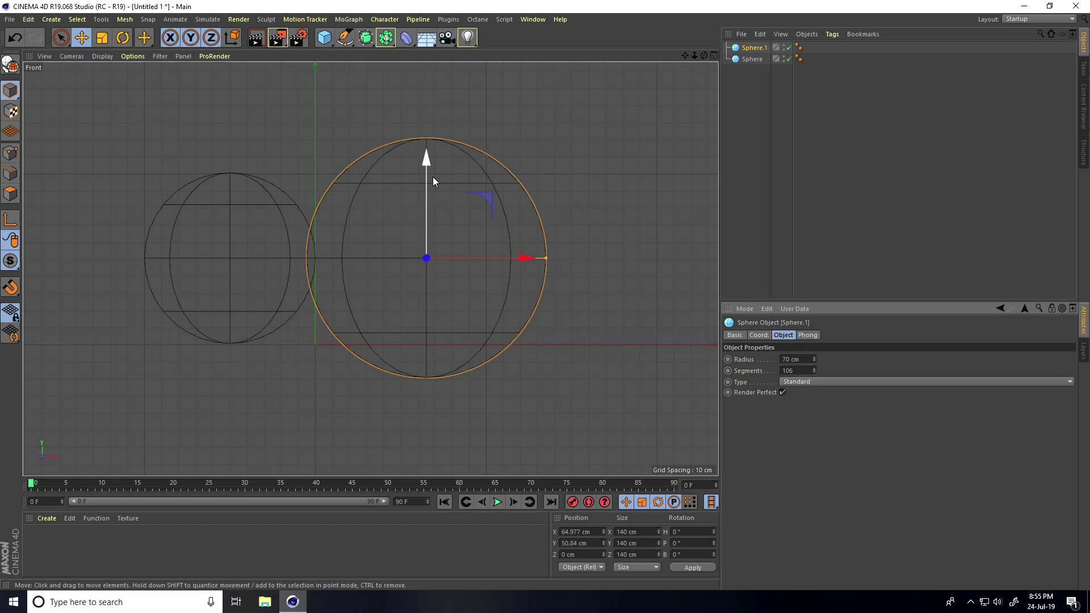
left_click_drag(432, 181, 436, 139)
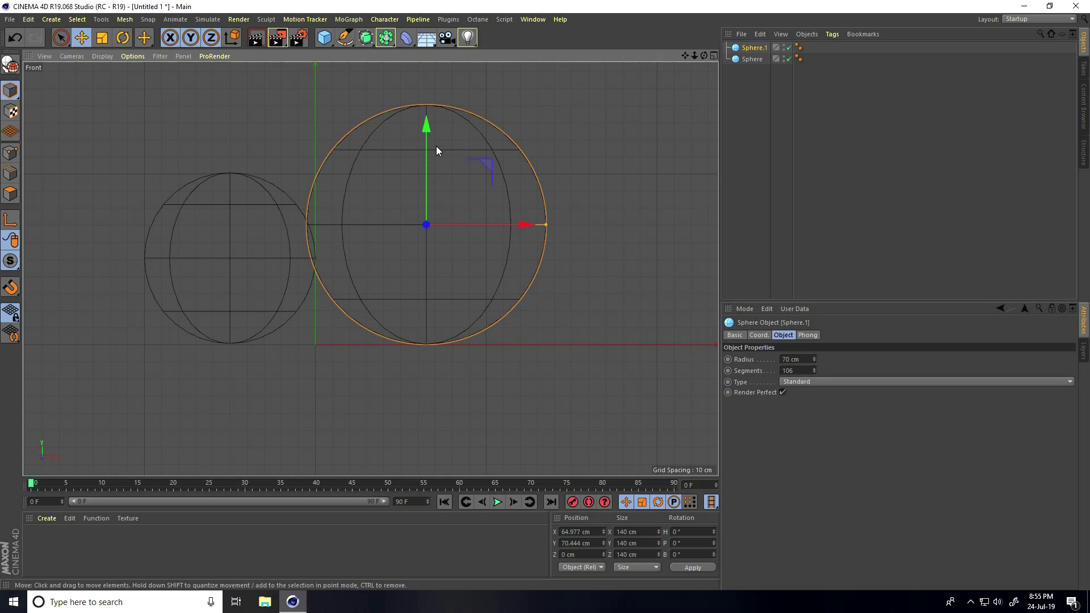
Duplicate the 70 cm sphere along X to about 190 cm as a 100 cm radius copy resting on the ground line
scroll(416, 256, "down", 5)
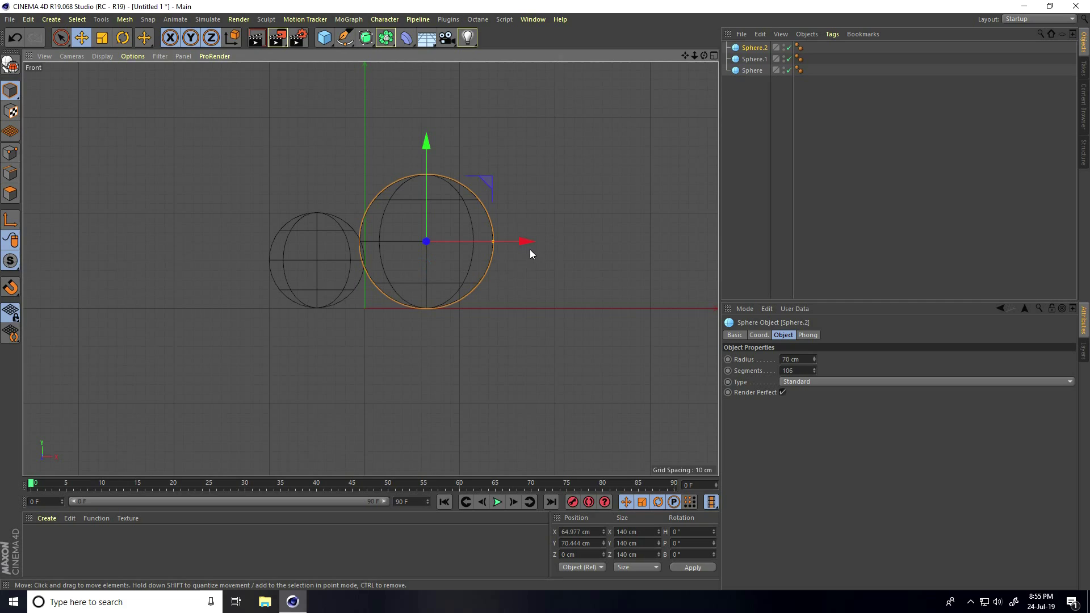
left_click_drag(530, 248, 651, 245, "ctrl")
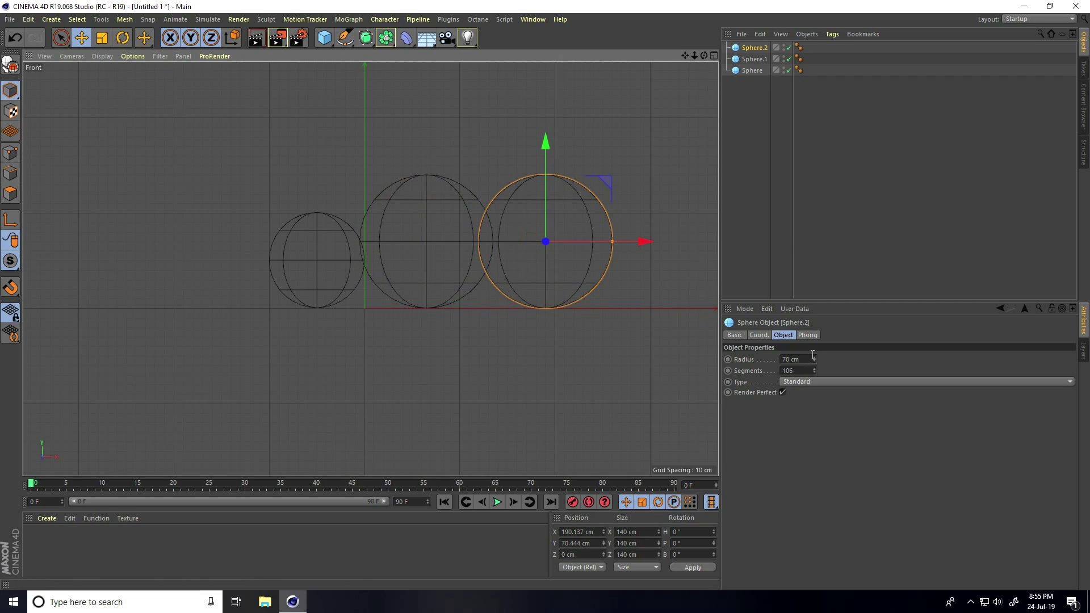
left_click(794, 359)
type("100")
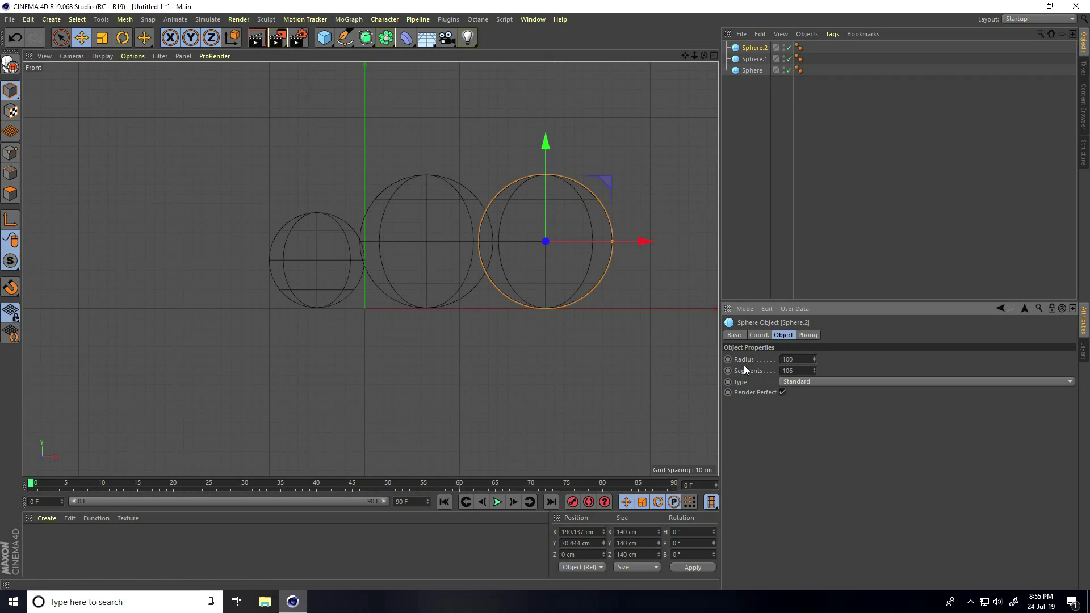
key("Return")
middle_click_drag(591, 267, 400, 283, "alt")
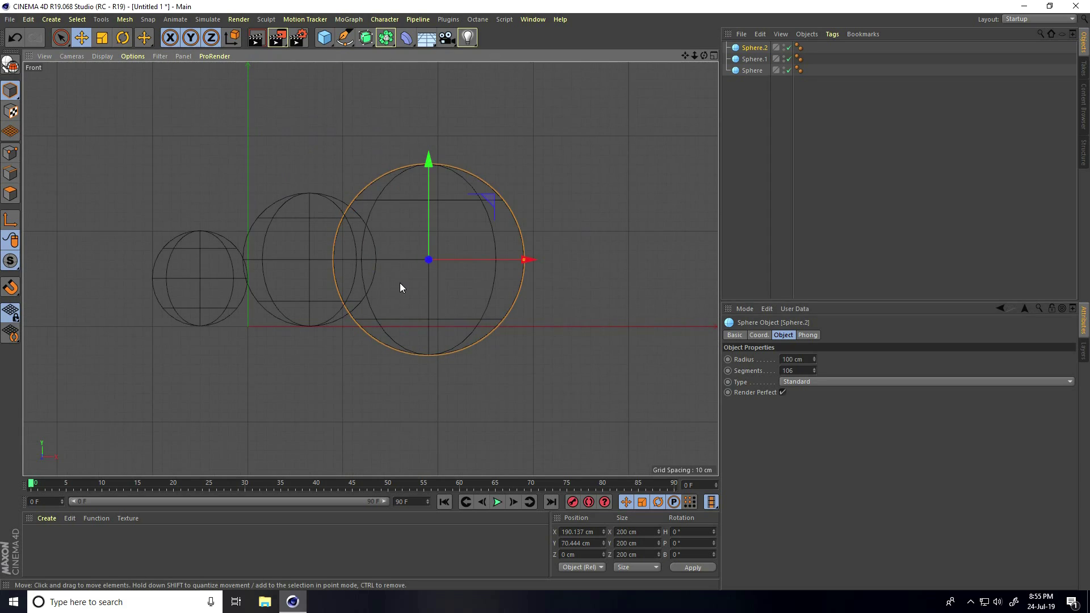
scroll(400, 282, "up", 4)
left_click_drag(451, 175, 456, 127)
In the perspective view, move the medium sphere behind the small one and the largest close beside them, at about X 126 cm, Z 32 cm
middle_click(444, 241)
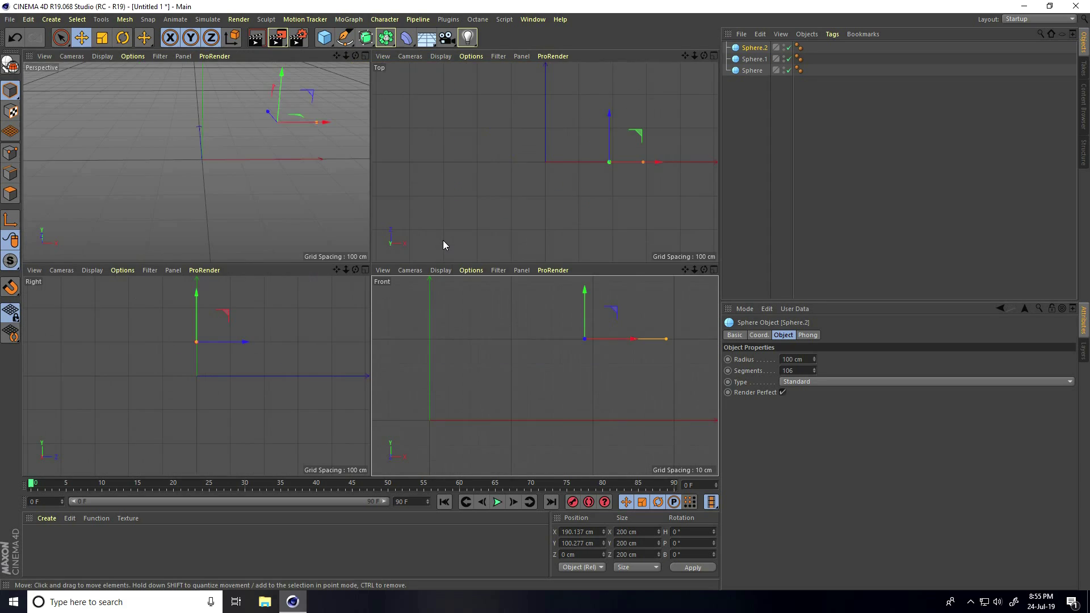
middle_click(279, 177)
left_click_drag(376, 325, 372, 366, "alt")
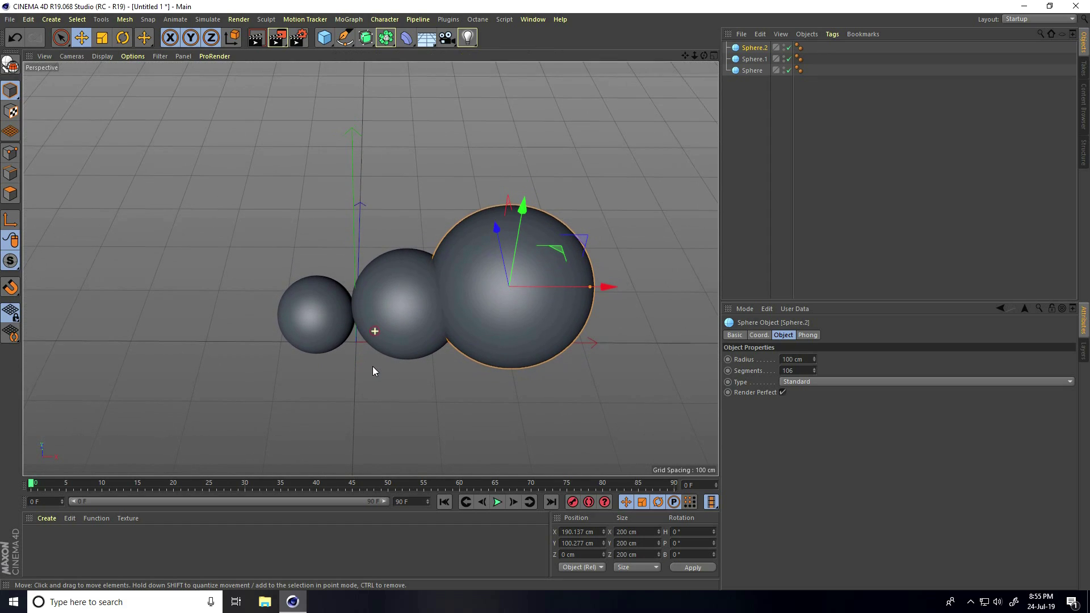
left_click(396, 318)
left_click_drag(454, 294, 461, 295, "alt")
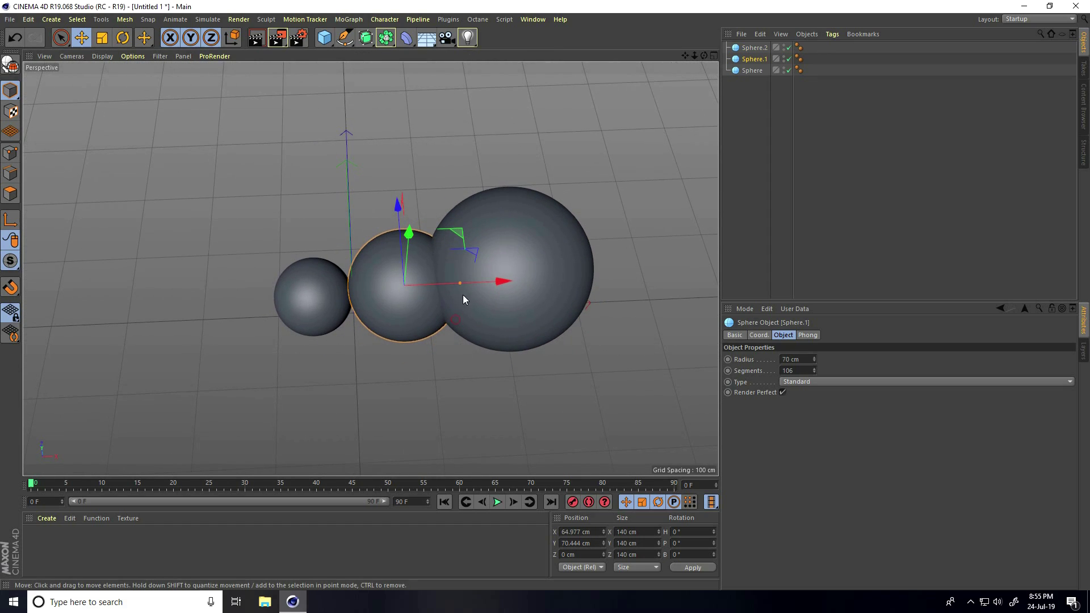
left_click_drag(458, 226, 378, 149)
left_click(524, 237)
left_click_drag(559, 216, 502, 188)
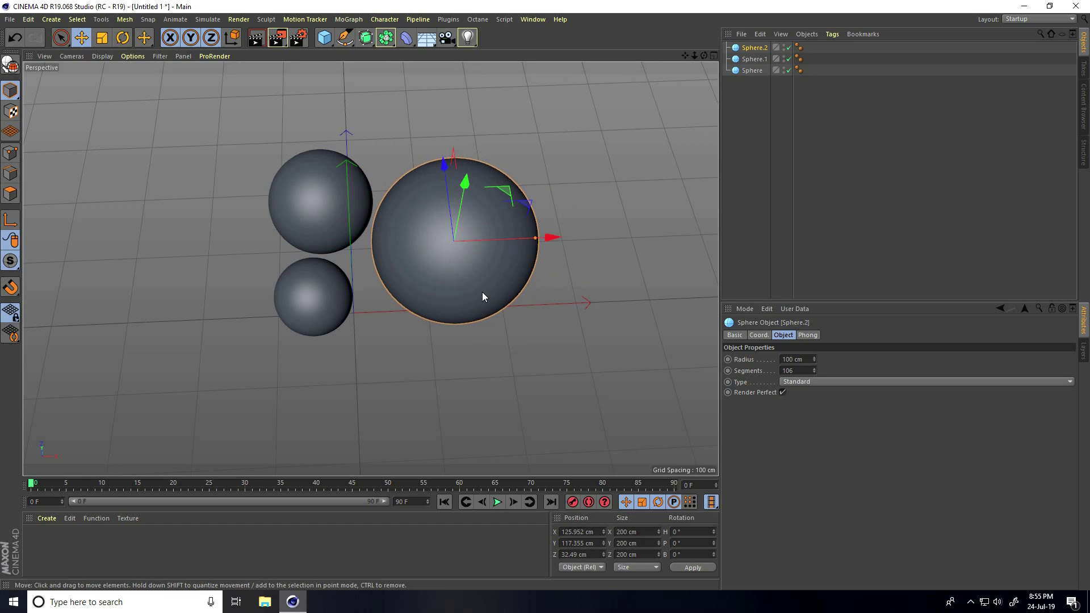
Add a torus and move it along X to about 435 cm, clear of the spheres
left_click_drag(482, 291, 387, 236, "alt")
left_click(324, 44)
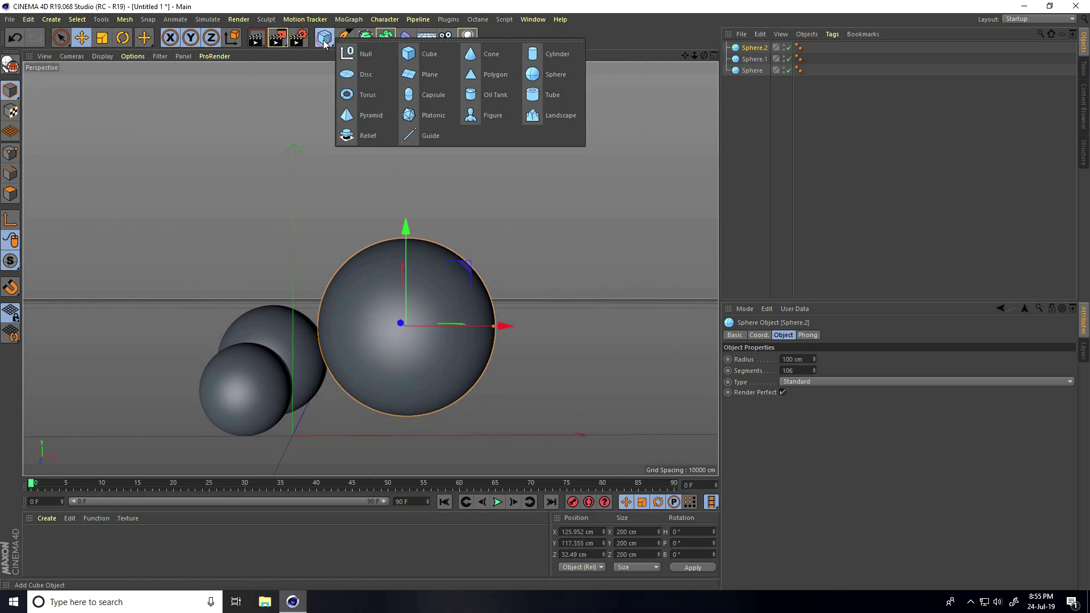
left_click(370, 93)
left_click_drag(397, 289, 364, 341, "alt")
left_click(123, 39)
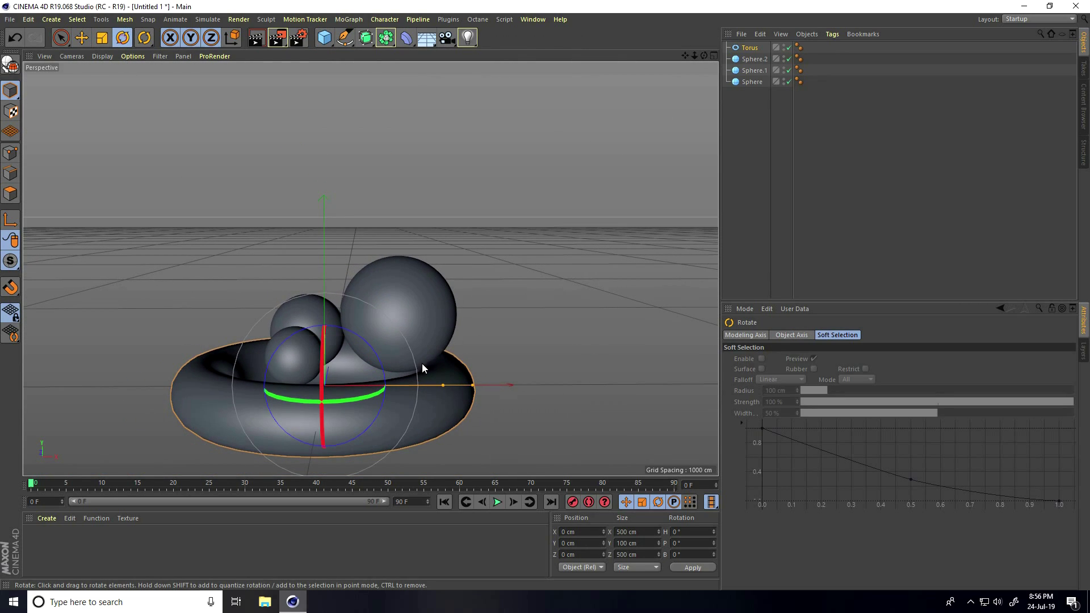
key("e")
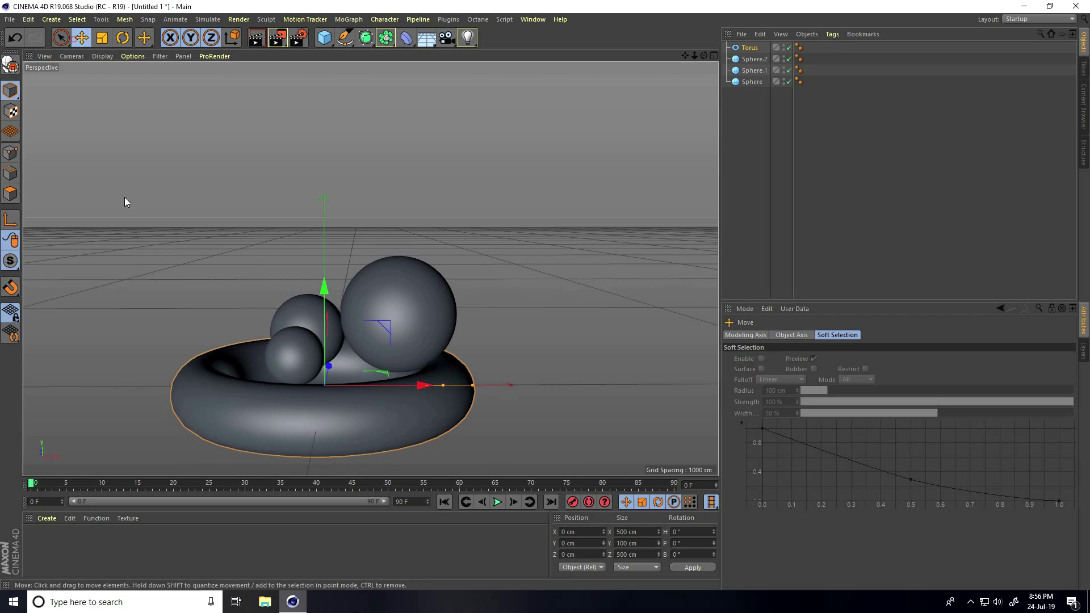
left_click_drag(423, 385, 667, 387)
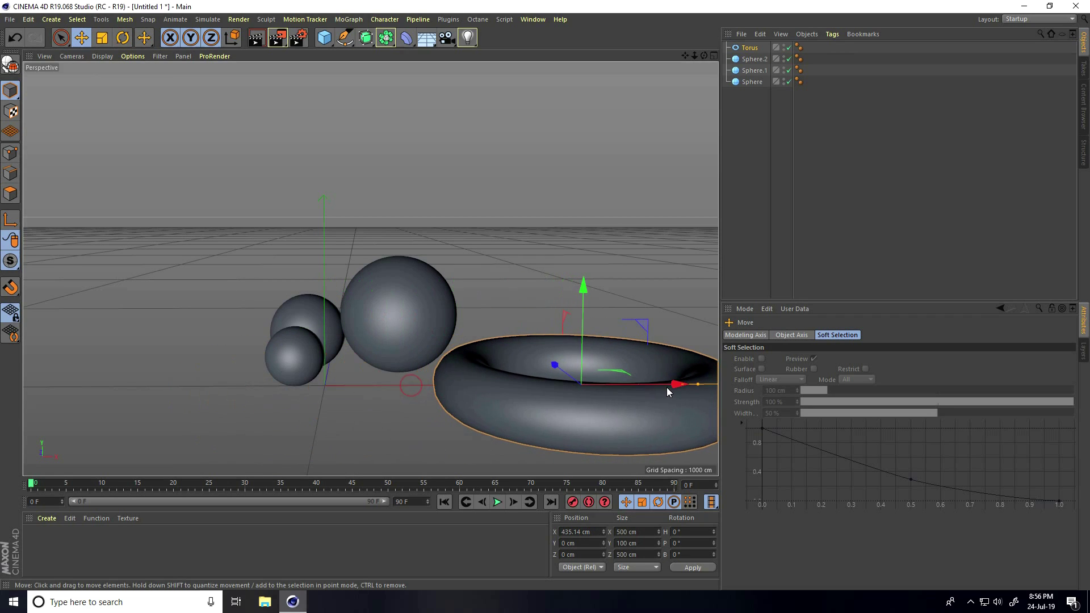
middle_click_drag(666, 387, 421, 367, "alt")
Scale the torus uniformly to about 286 cm wide and tilt it about 48.6° in bank
left_click(102, 37)
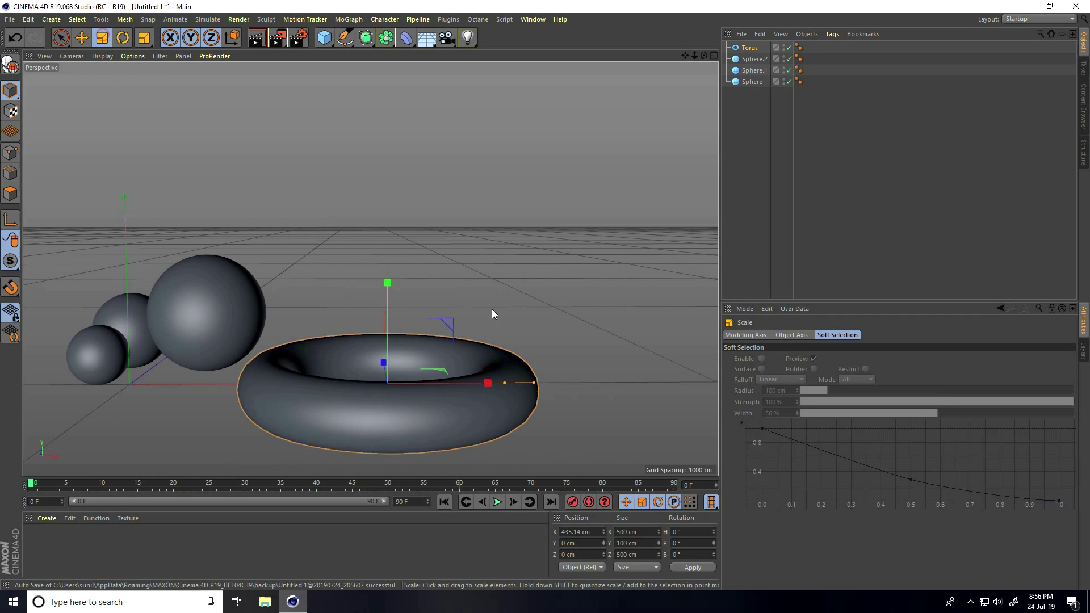
left_click_drag(491, 309, 322, 382)
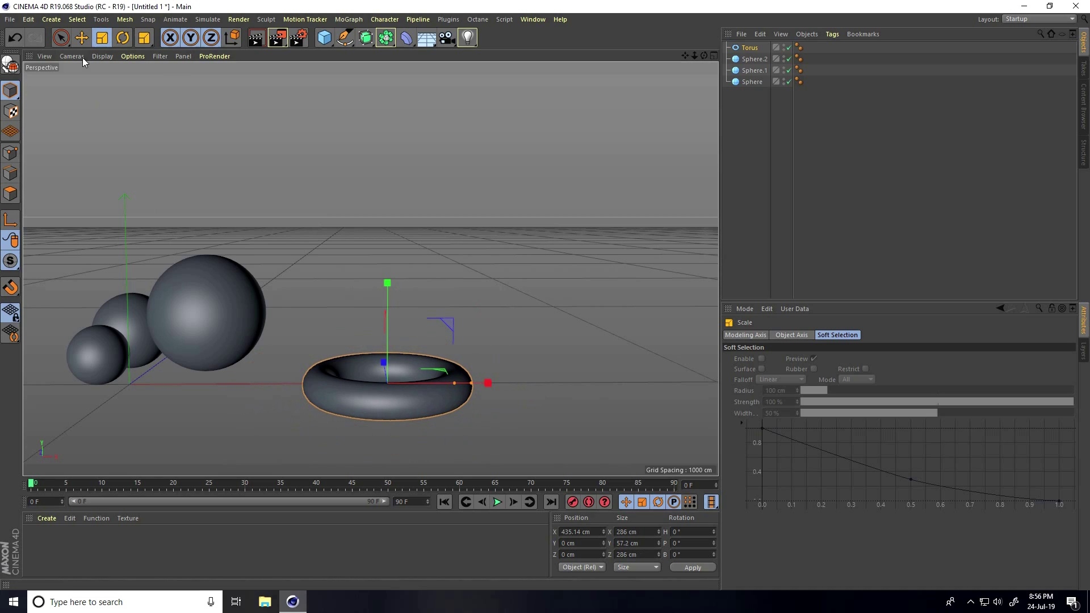
left_click(122, 38)
left_click_drag(428, 335, 433, 370)
Move the tilted torus up and toward the large sphere, to about X 328 cm, Y 121 cm
left_click(81, 37)
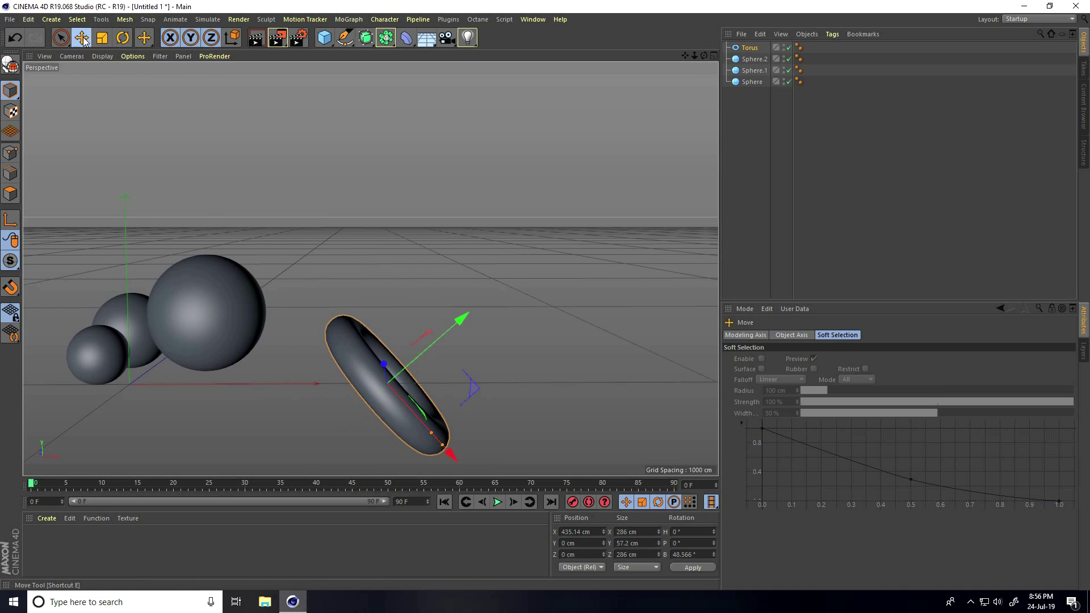
middle_click_drag(368, 305, 456, 304, "alt")
left_click_drag(531, 451, 468, 394)
Lower the largest sphere in the front view so it rests on the ground line
middle_click(427, 368)
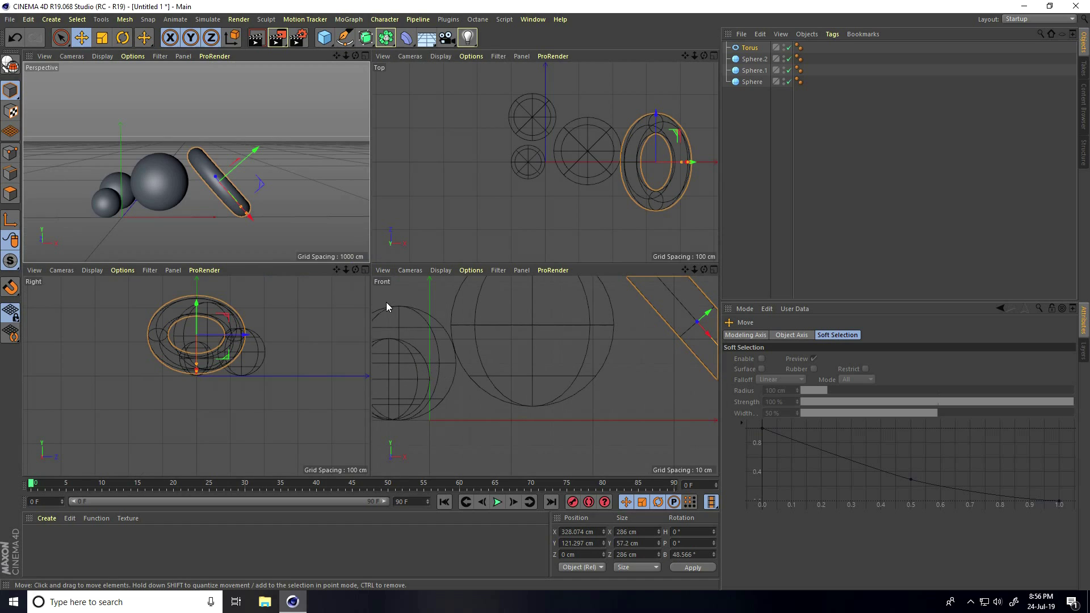
middle_click(386, 307)
scroll(419, 351, "down", 3)
middle_click_drag(419, 351, 407, 370, "alt")
left_click(377, 325)
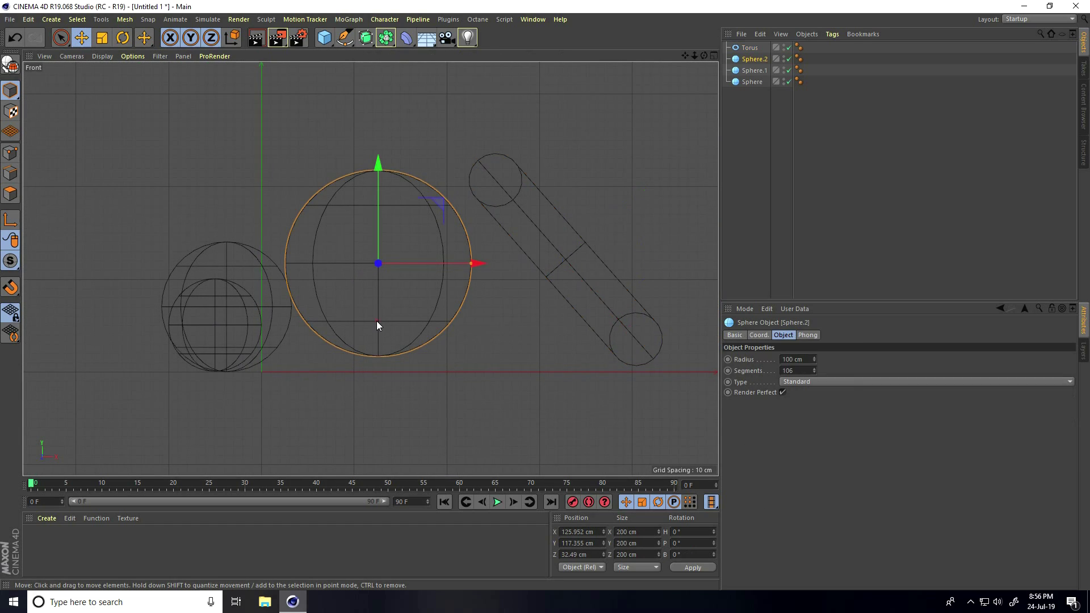
left_click_drag(379, 163, 386, 176)
Move the torus in the front view to lean against the large sphere, at about X 277 cm, Y 114 cm
left_click(609, 270)
middle_click_drag(623, 276, 539, 277, "alt")
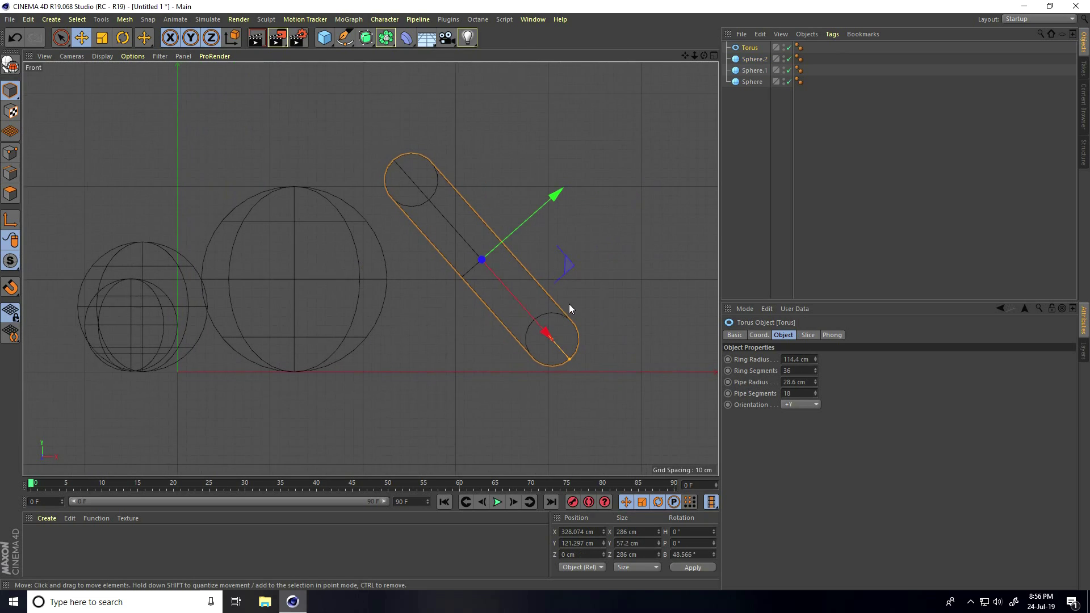
left_click_drag(542, 332, 552, 342)
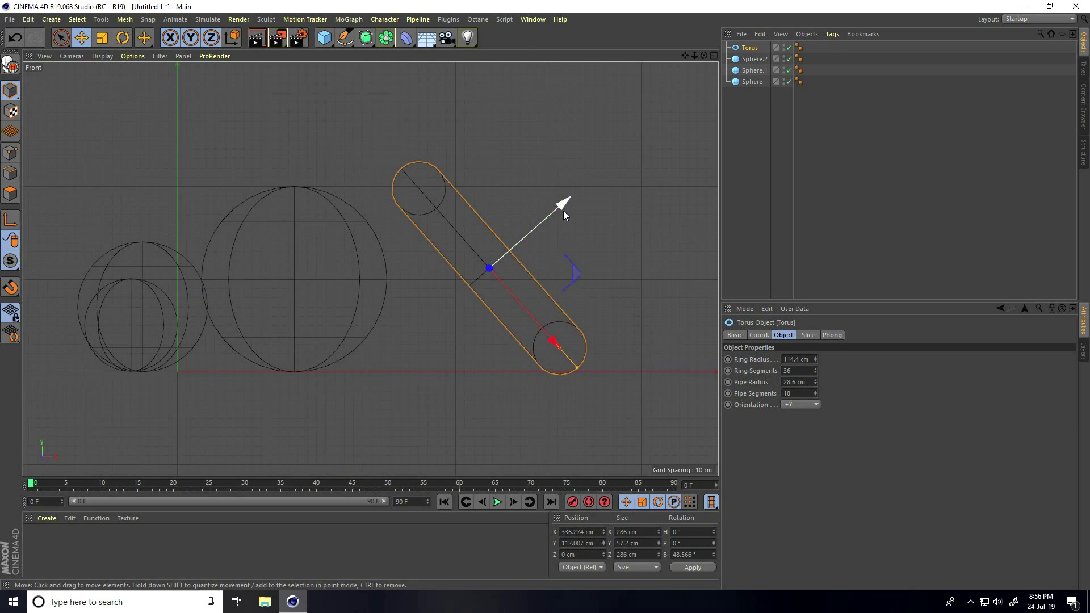
left_click_drag(563, 210, 530, 232)
left_click_drag(511, 354, 478, 332)
Change the perspective view's display mode to Gouraud Shading (Lines)
middle_click(335, 287)
middle_click(234, 223)
left_click_drag(234, 223, 375, 283, "alt")
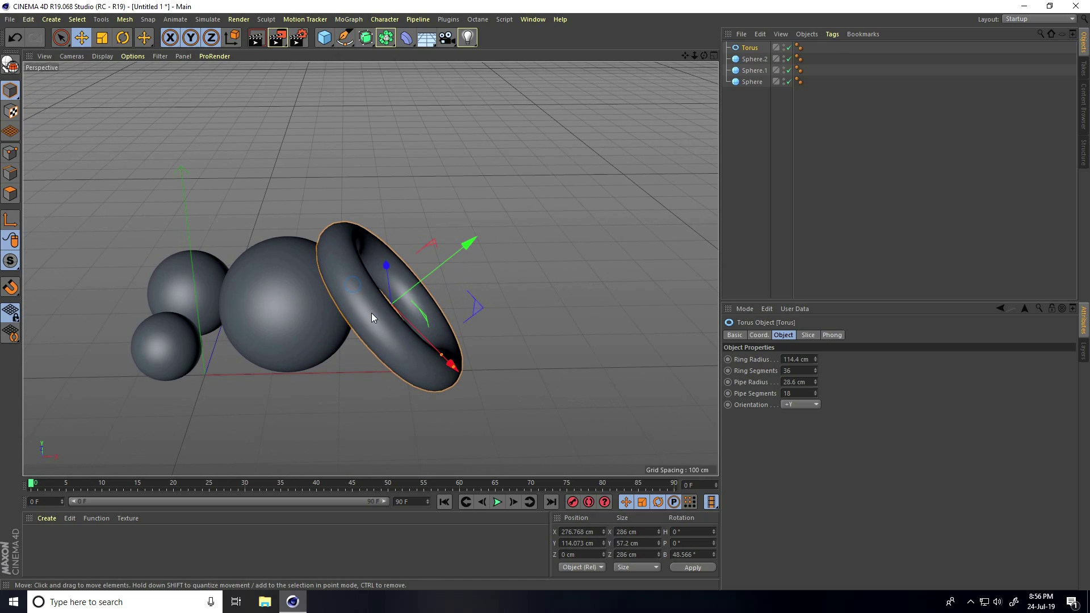
left_click(104, 55)
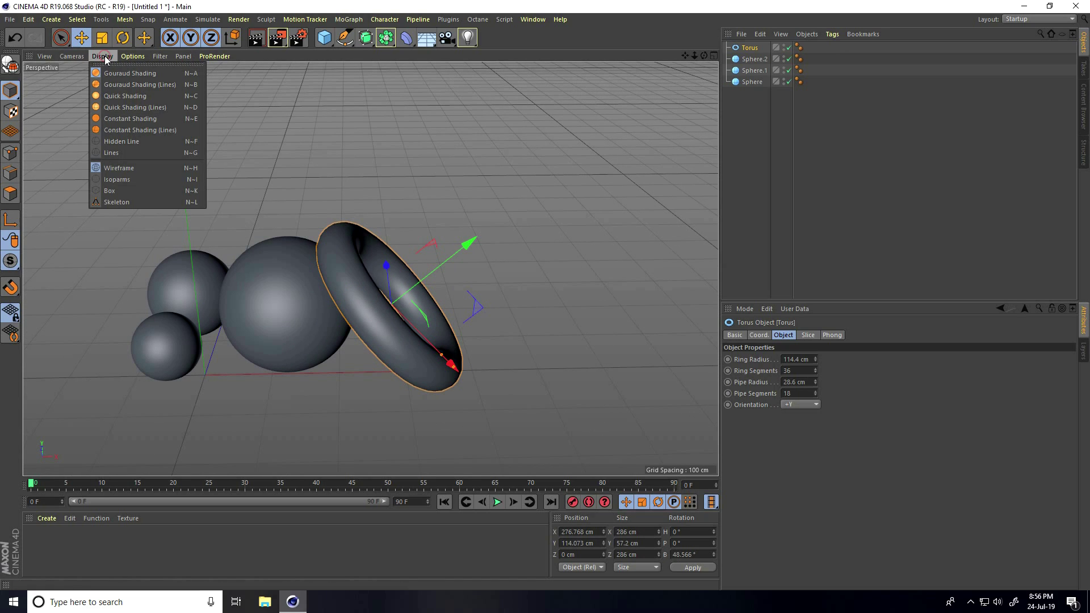
left_click(113, 85)
scroll(389, 325, "up", 5)
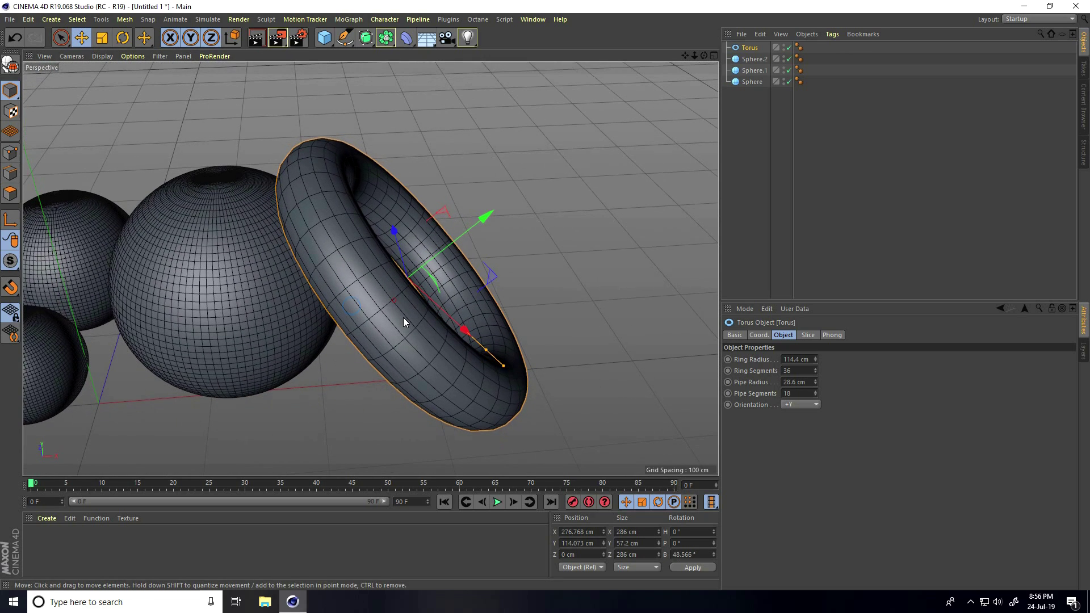
Set the torus to 98 ring segments and 78 pipe segments
left_click_drag(814, 369, 813, 390)
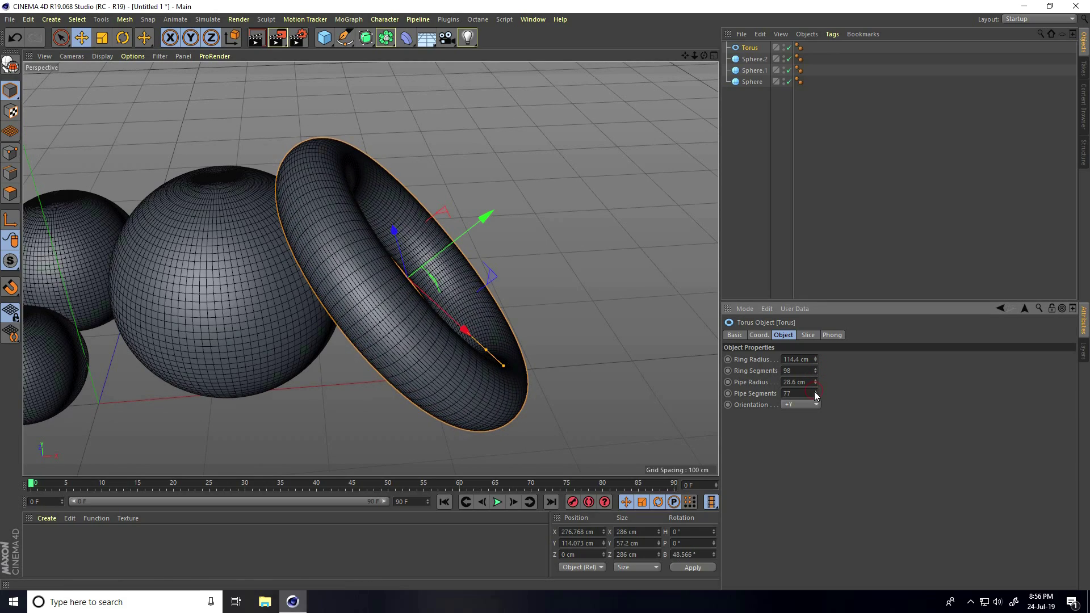
scroll(426, 369, "down", 3)
left_click_drag(317, 394, 322, 356, "alt")
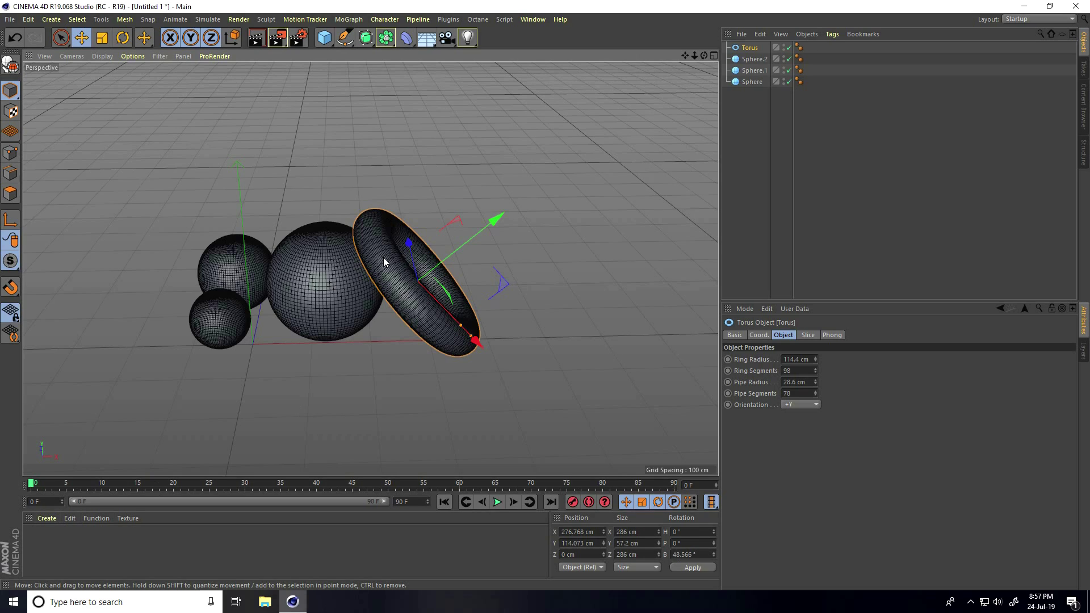
Create a new material and set its color to pure red with H 360°, S 100%, V 100%
left_click(45, 517)
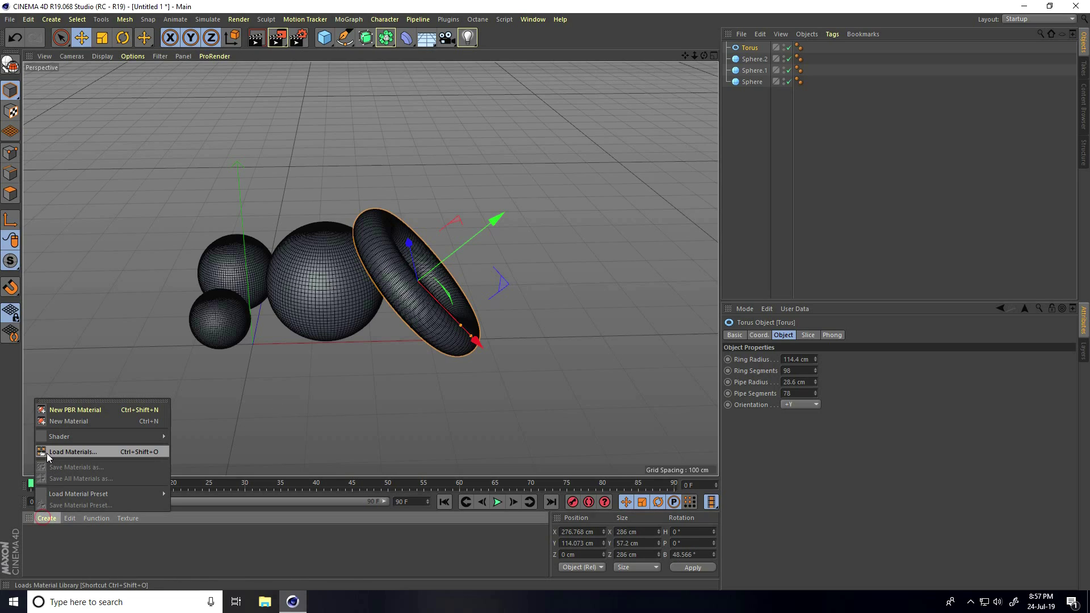
left_click(74, 421)
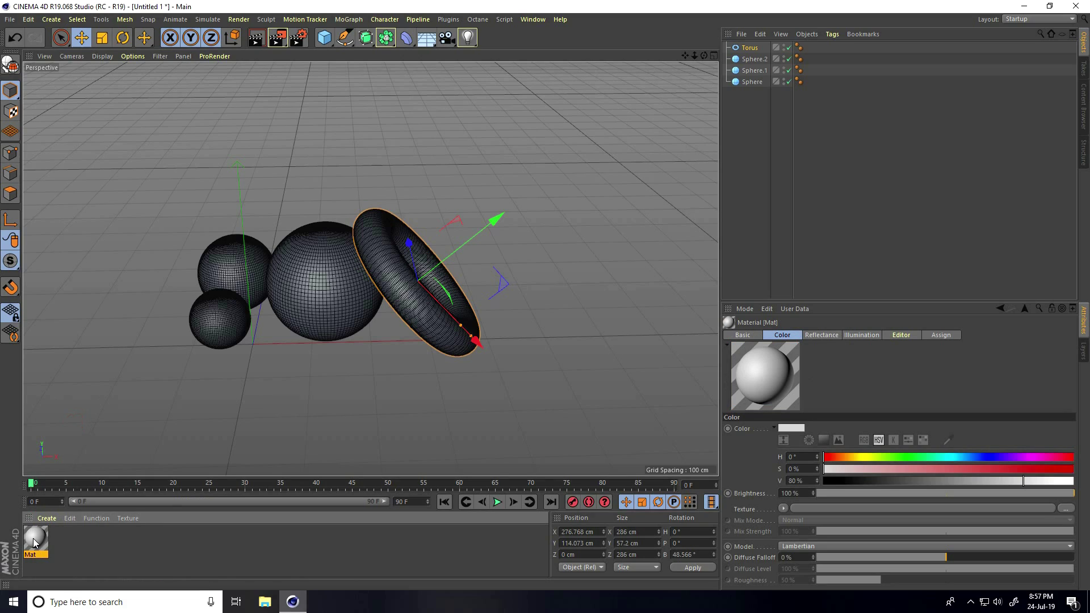
double_click(33, 543)
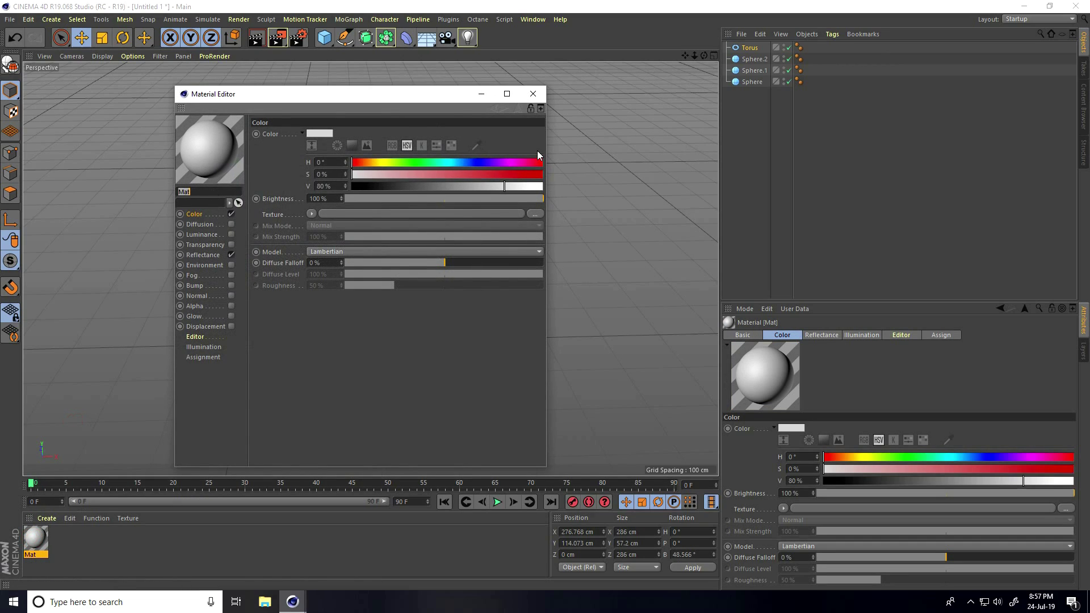
left_click(539, 162)
left_click(541, 174)
left_click_drag(521, 187, 590, 189)
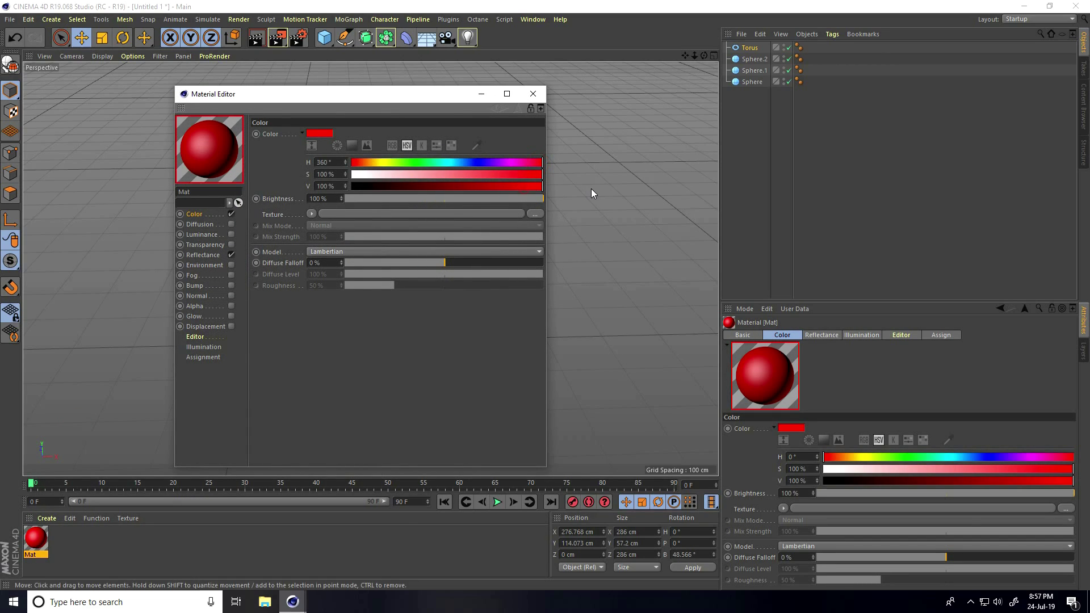
Add a Reflection (Legacy) layer to the red material's reflectance and load a Fresnel shader as its layer color texture
left_click(200, 256)
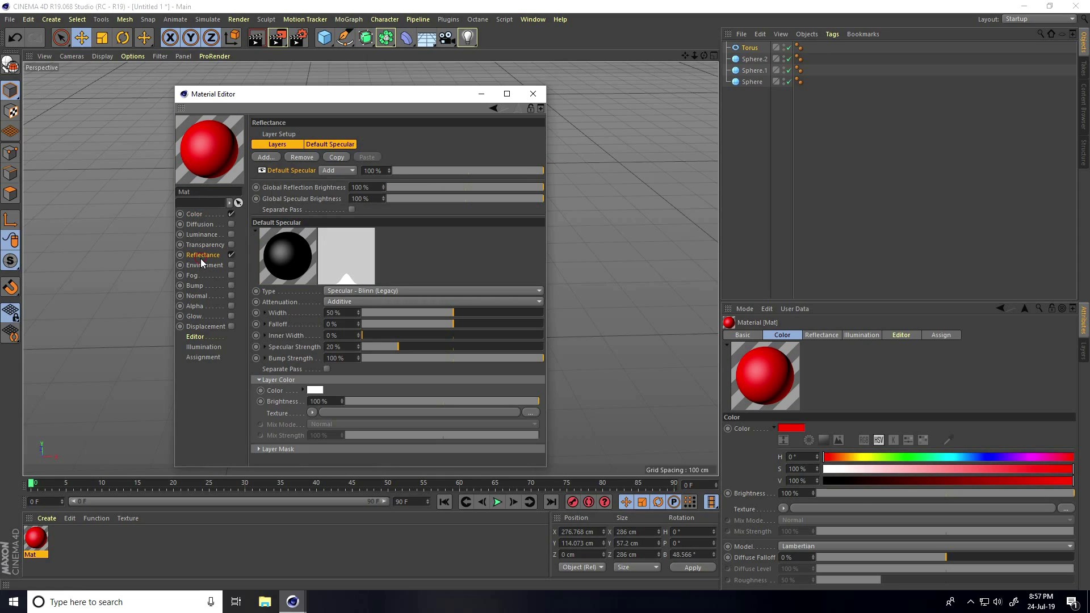
left_click(267, 158)
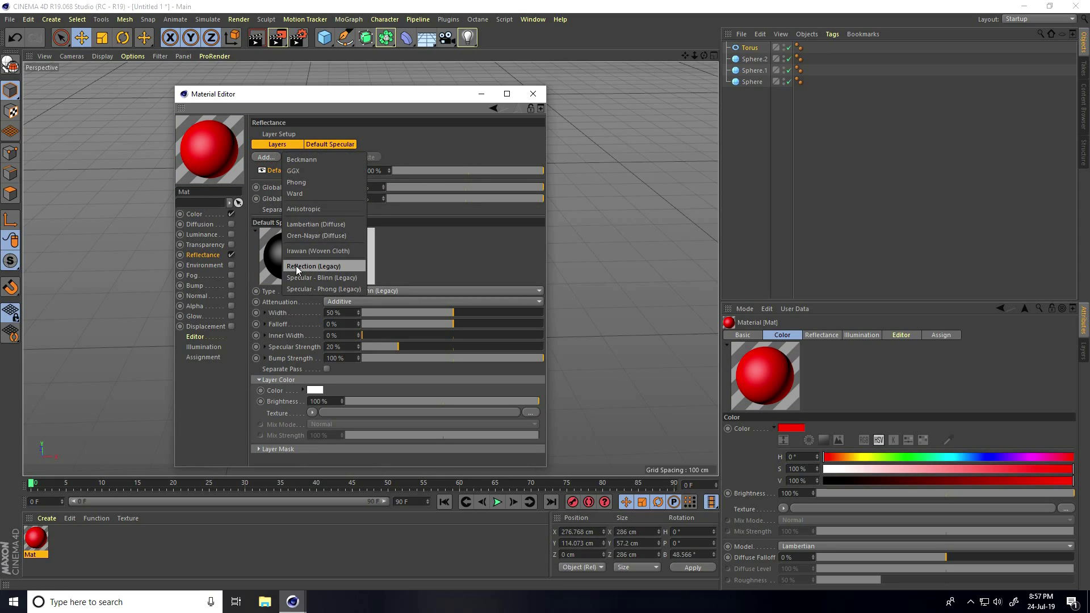
left_click(337, 266)
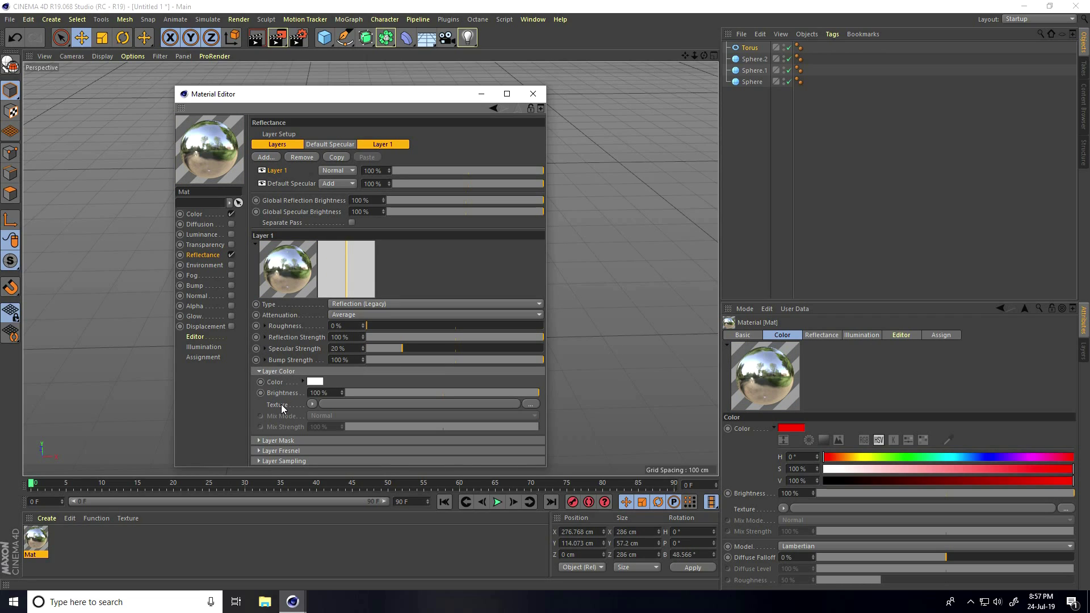
left_click(312, 404)
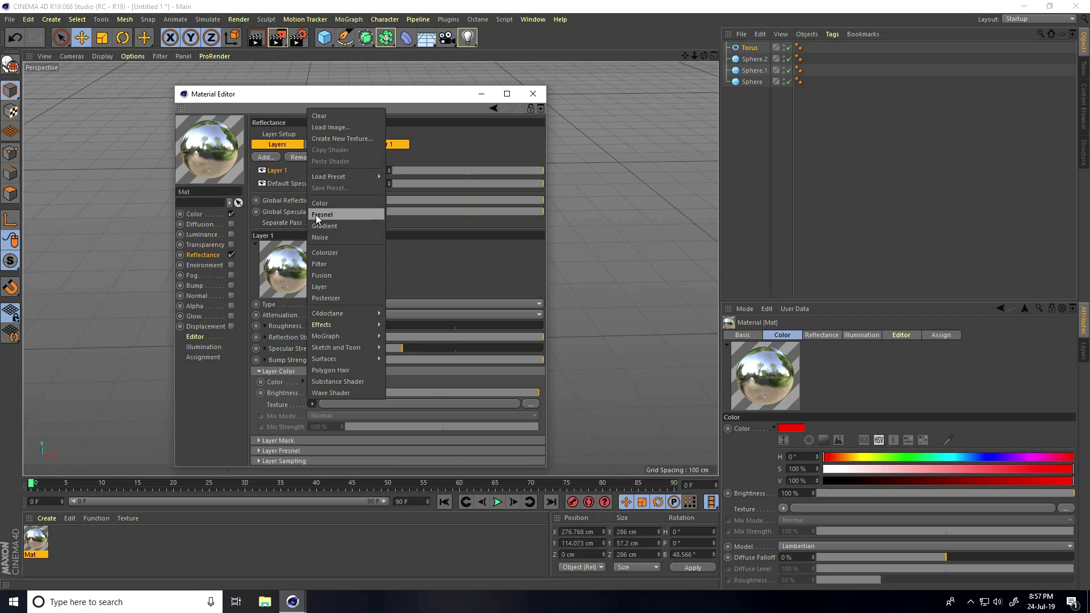
left_click(333, 214)
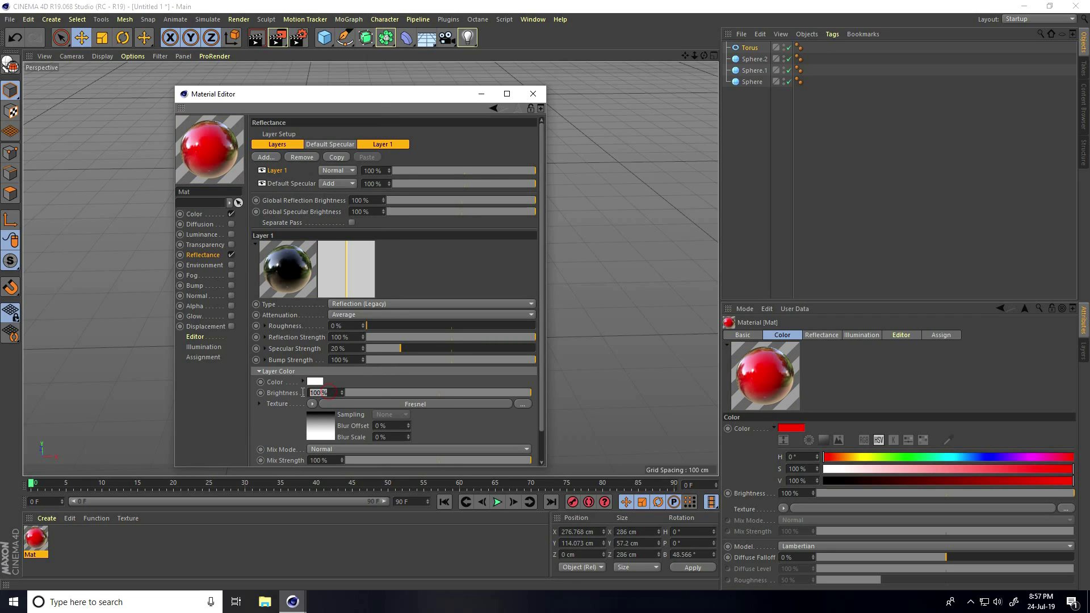
Set the reflection layer's color brightness to 50% and its mix strength to 50%, and close the material editor
type("50")
key("Return")
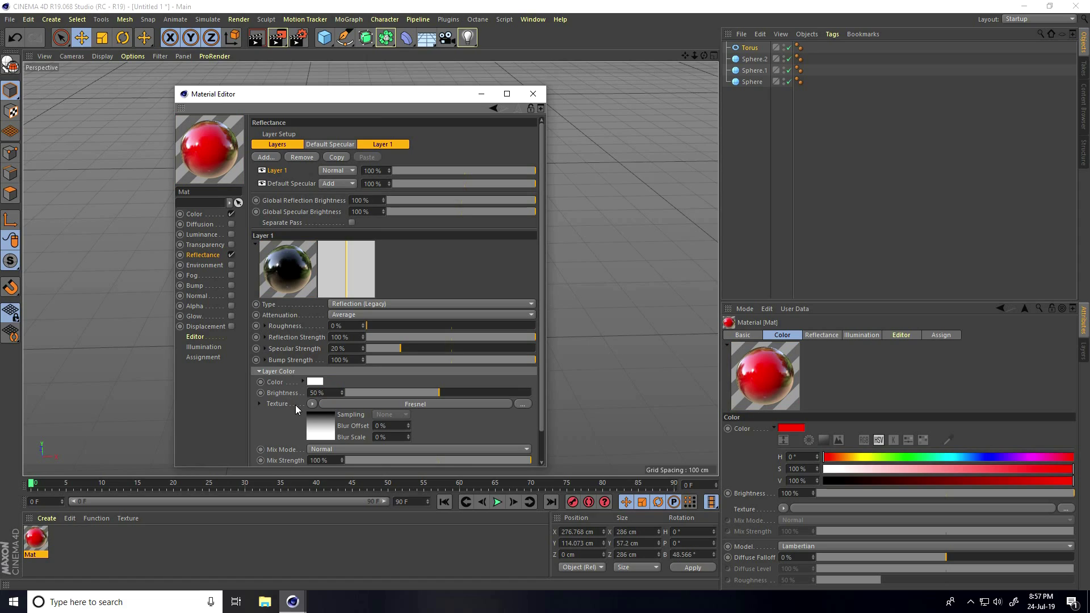
scroll(275, 410, "down", 2)
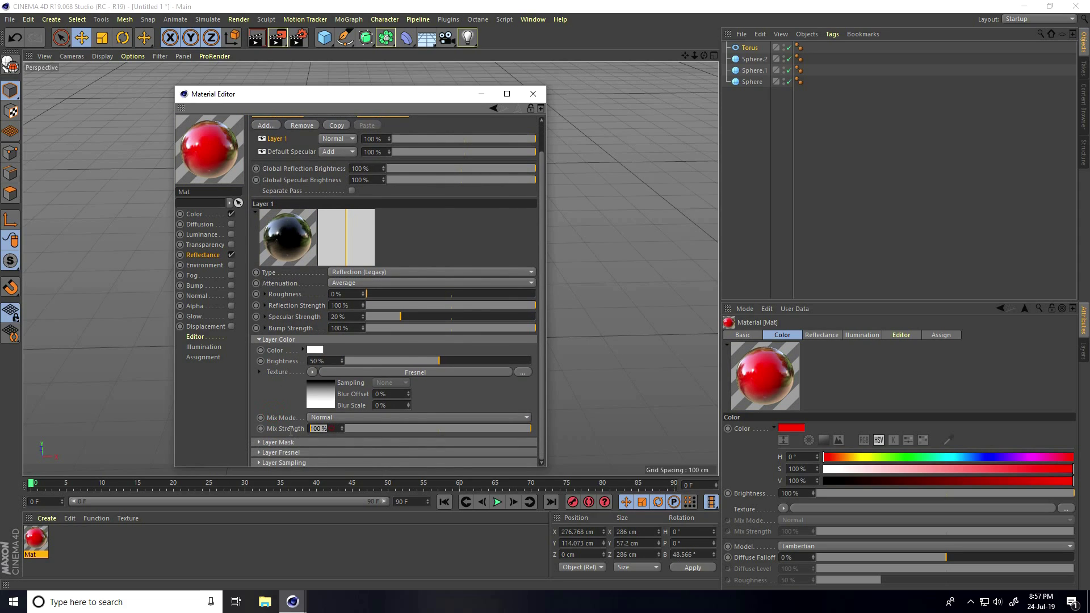
type("50")
key("Return")
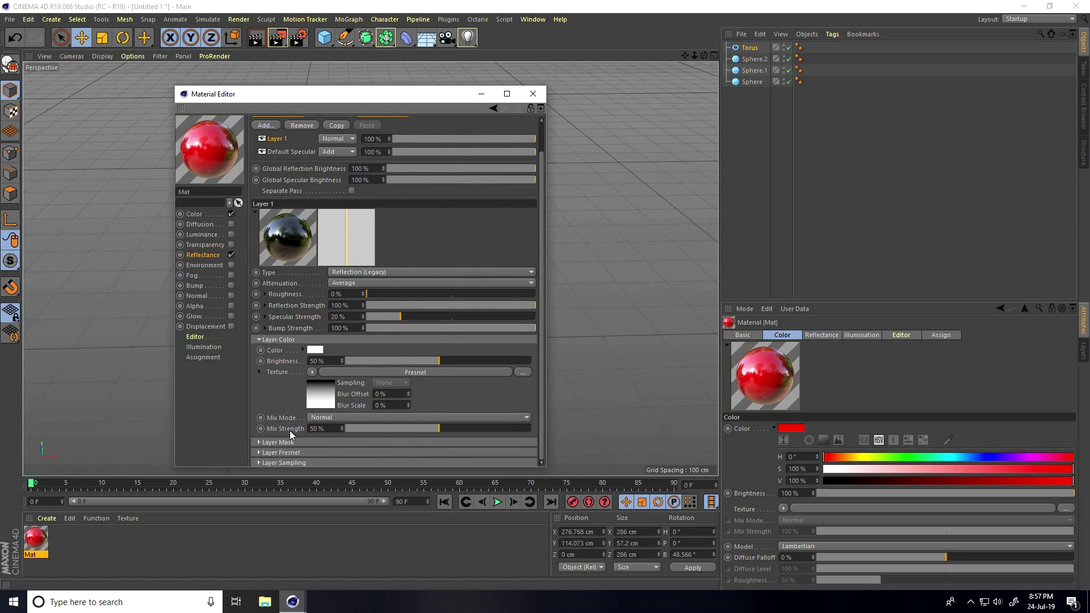
left_click(534, 96)
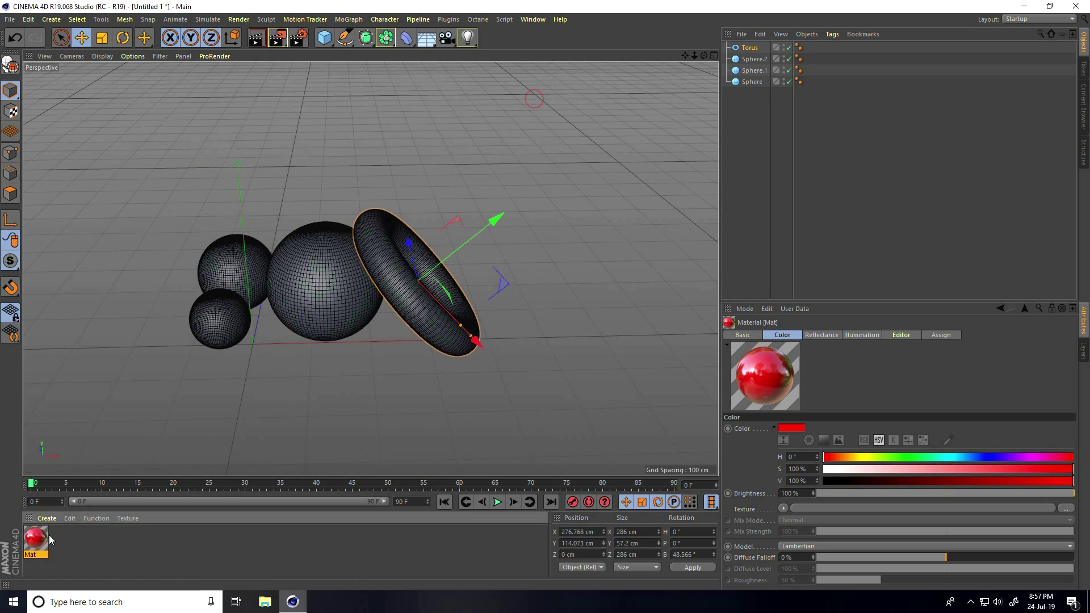
Apply the red material to the large sphere and to the medium sphere behind the smallest one
left_click_drag(36, 537, 293, 313)
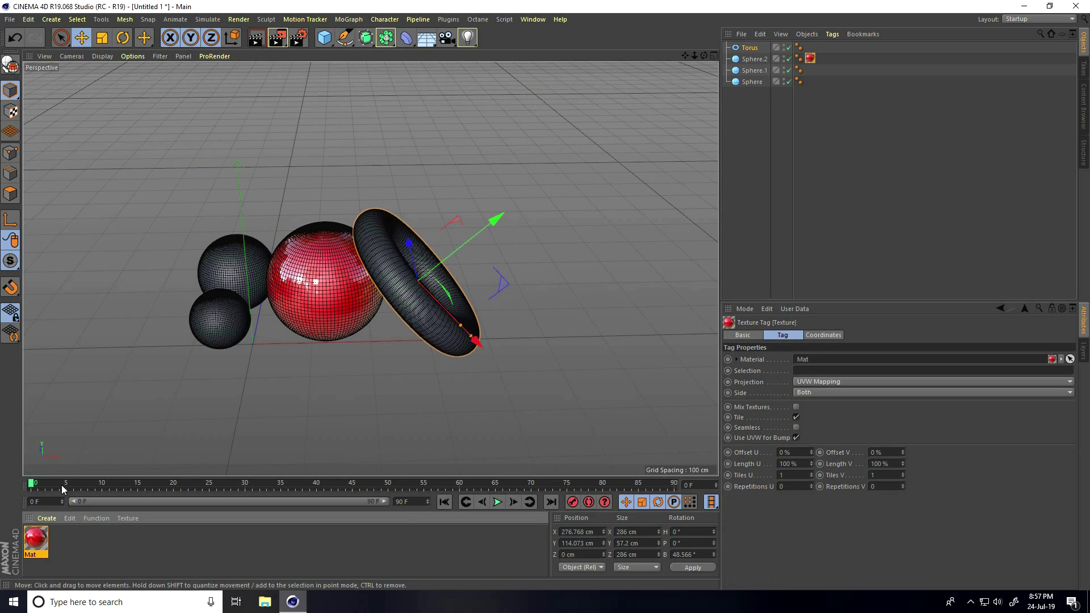
left_click_drag(223, 287, 230, 283)
left_click_drag(272, 322, 288, 362, "alt")
Duplicate the red material and recolor the copy black with H 10°, S 0%, V 0%
left_click(36, 545)
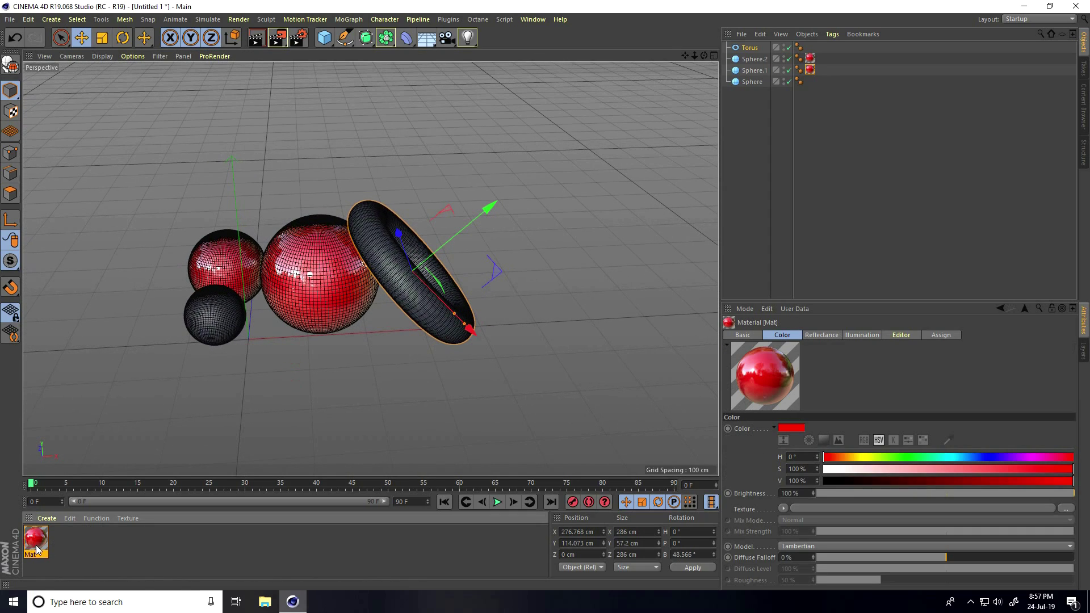
key("ctrl+c")
key("ctrl+v")
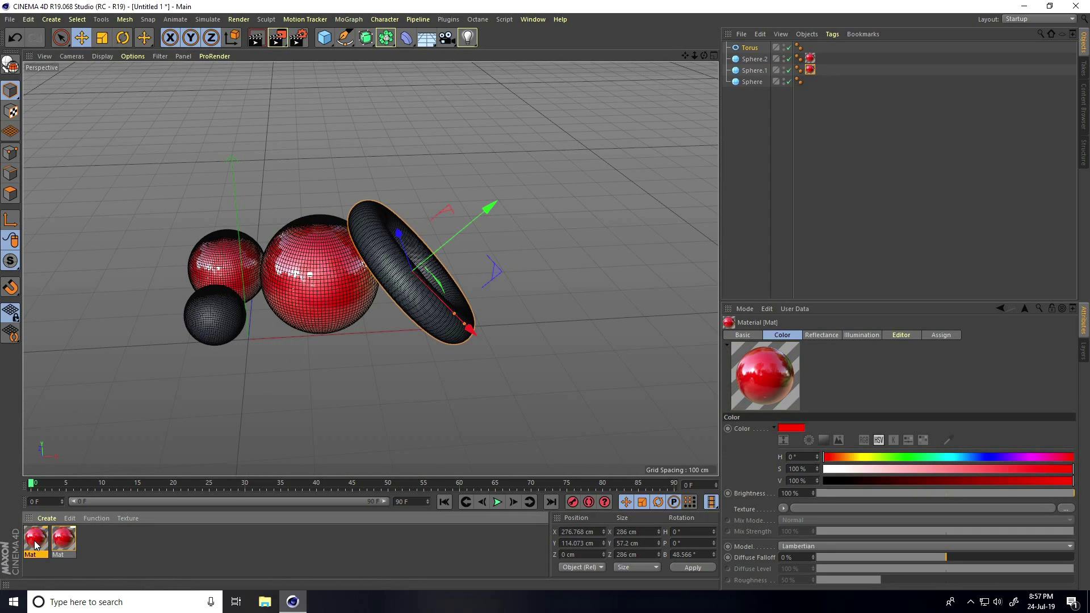
double_click(36, 544)
left_click(191, 196)
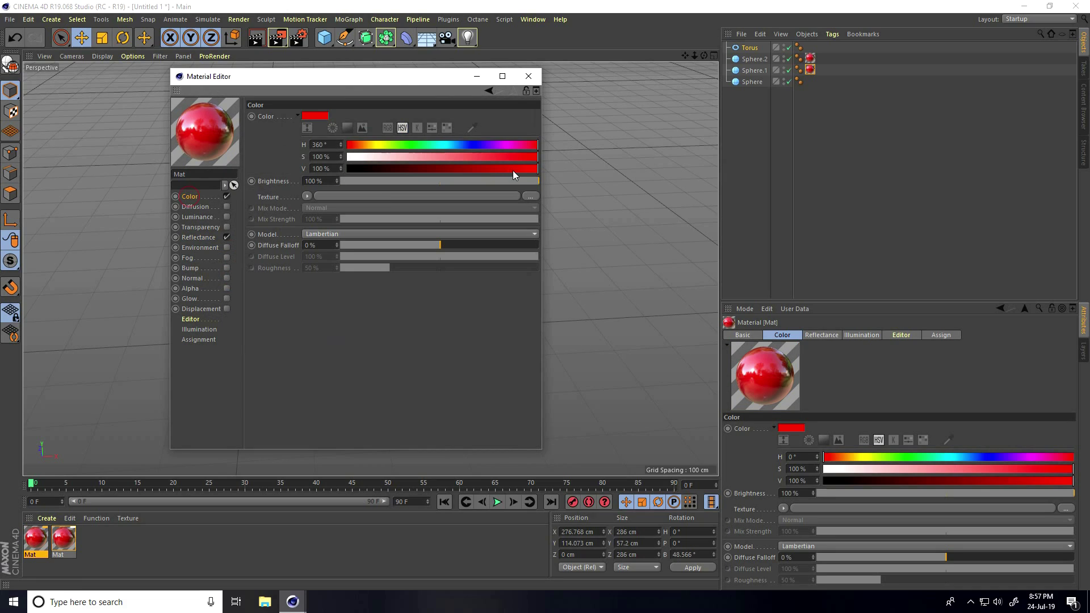
left_click_drag(512, 170, 334, 158)
left_click(352, 146)
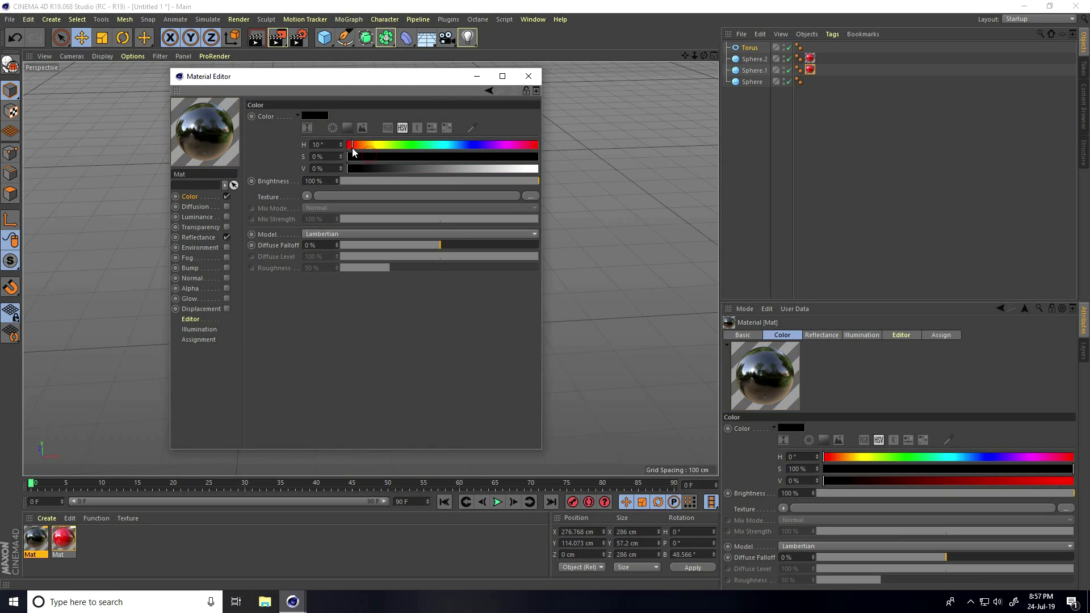
left_click(528, 76)
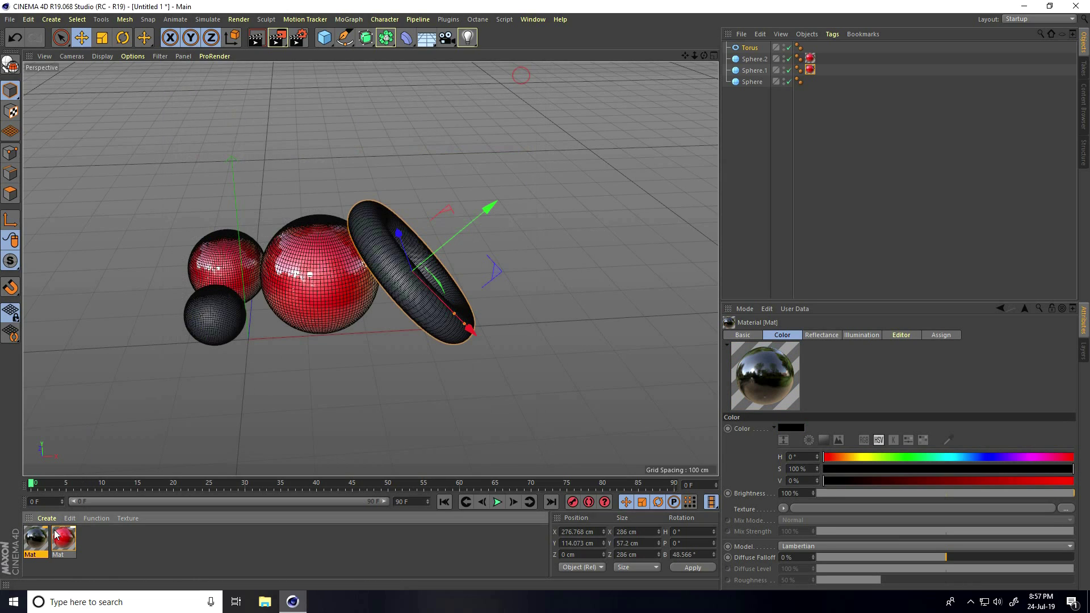
Apply the black material to the smallest sphere and to the torus
left_click_drag(55, 532, 64, 504)
left_click_drag(199, 348, 213, 316)
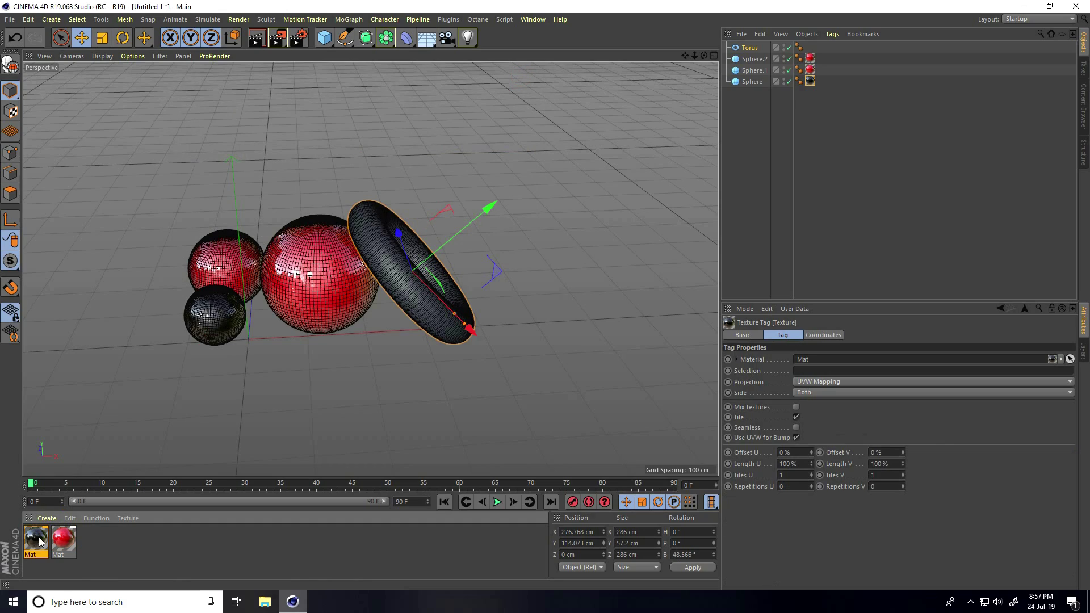
left_click_drag(40, 542, 406, 266)
left_click_drag(272, 401, 275, 356, "alt")
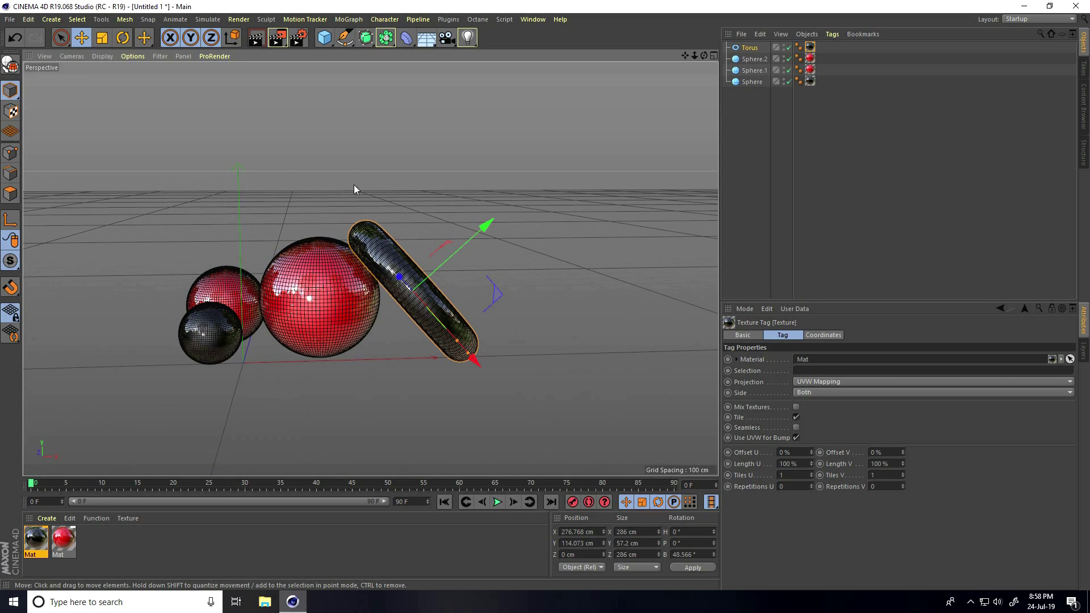
Add a Floor object and a Background object to the scene
left_click(425, 42)
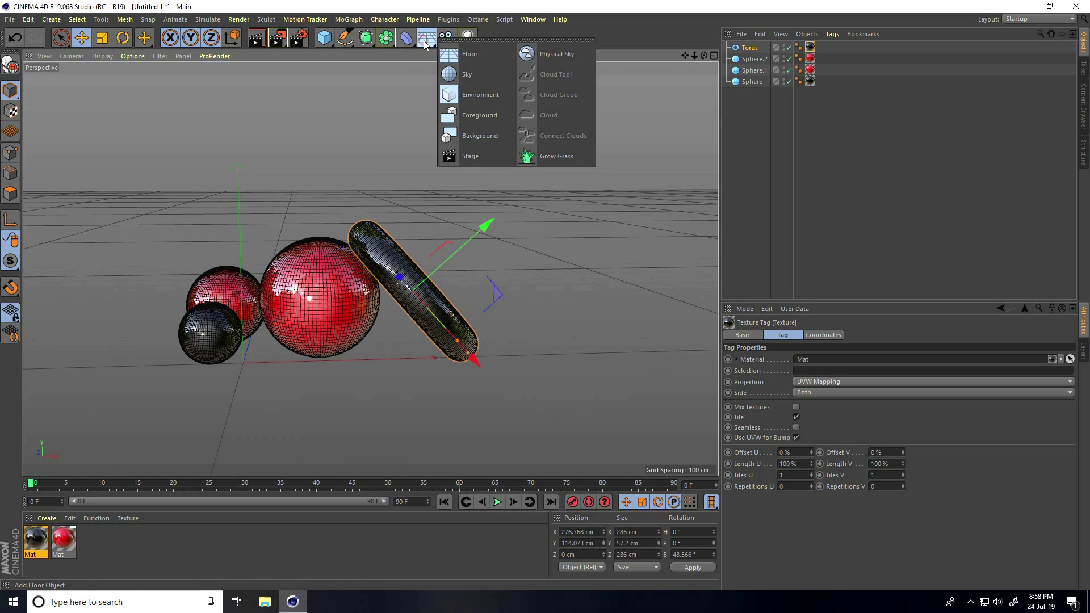
left_click(480, 56)
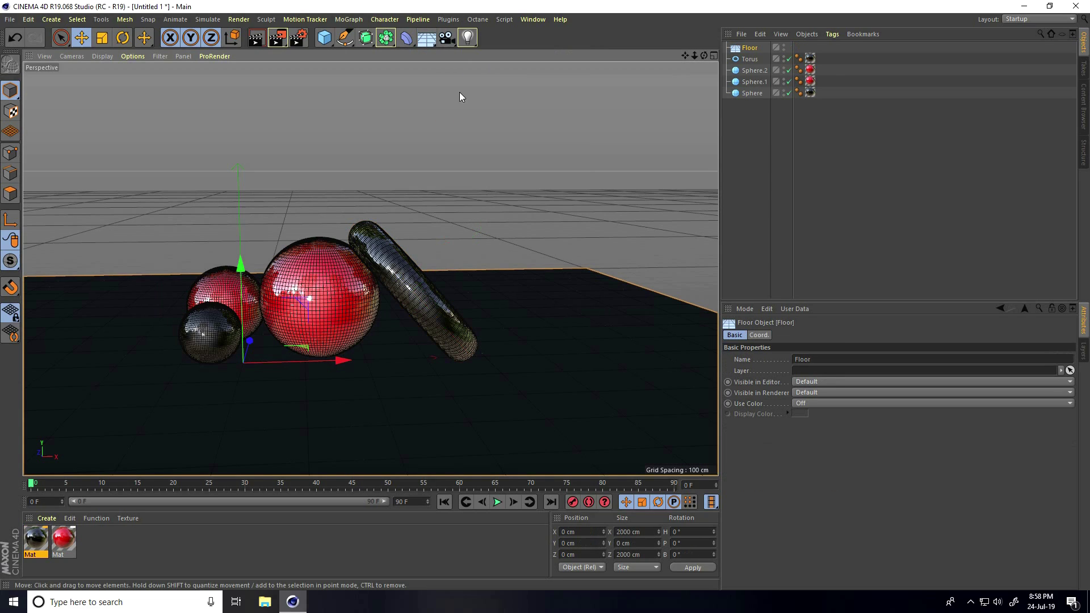
left_click(427, 42)
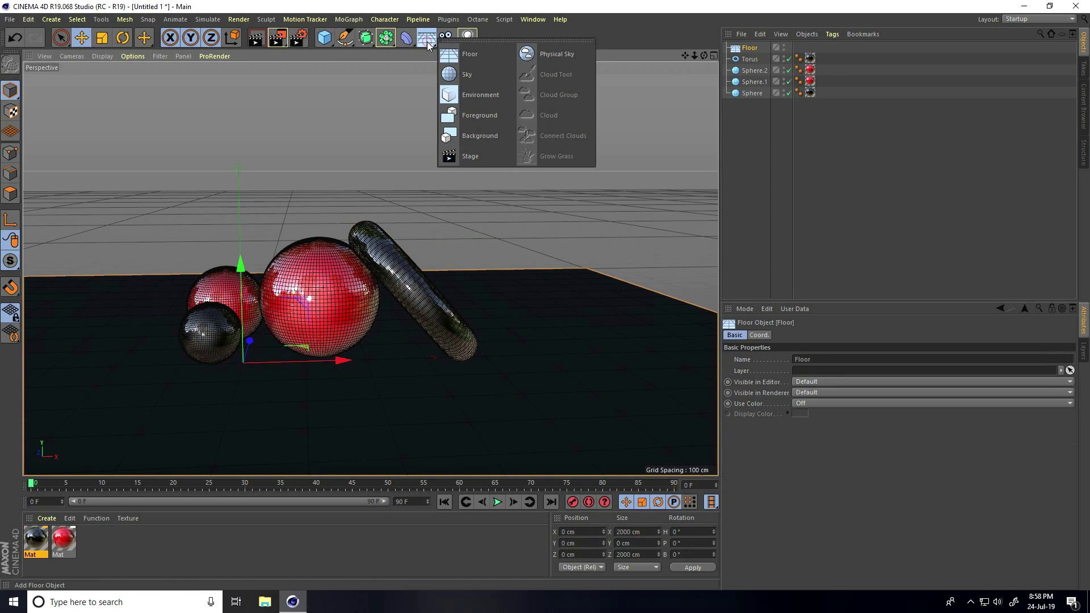
left_click(479, 135)
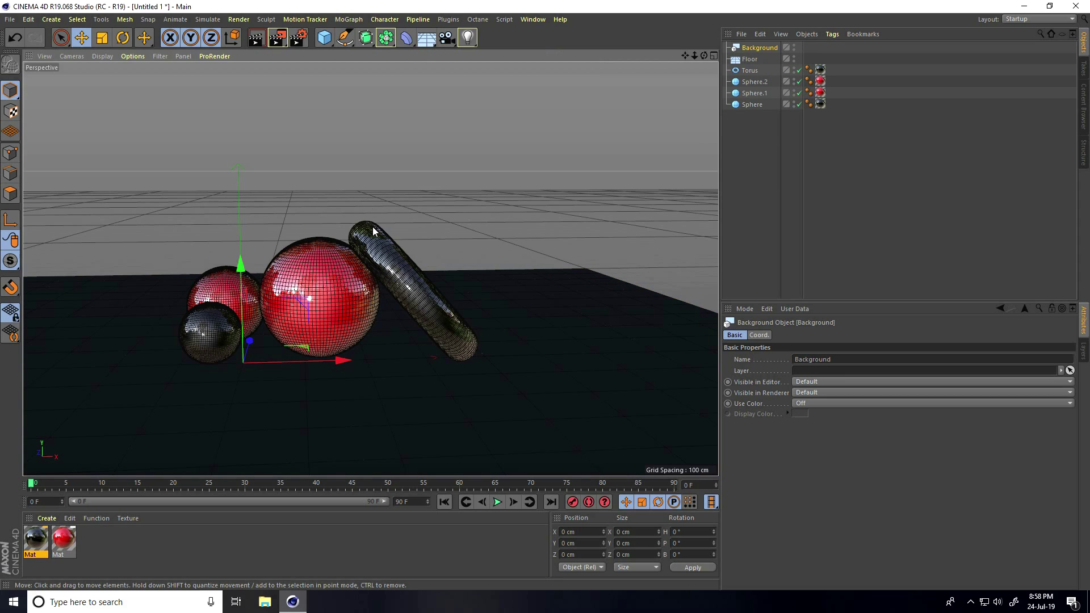
left_click_drag(347, 389, 304, 254, "alt")
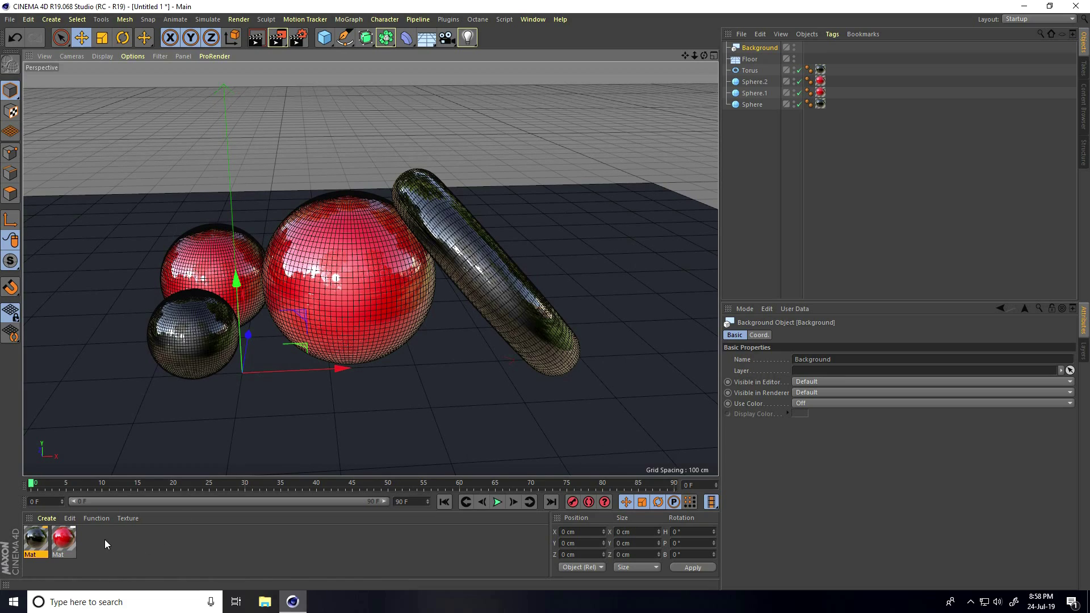
Create another new material, open it for editing and disable its reflectance channel
left_click(40, 518)
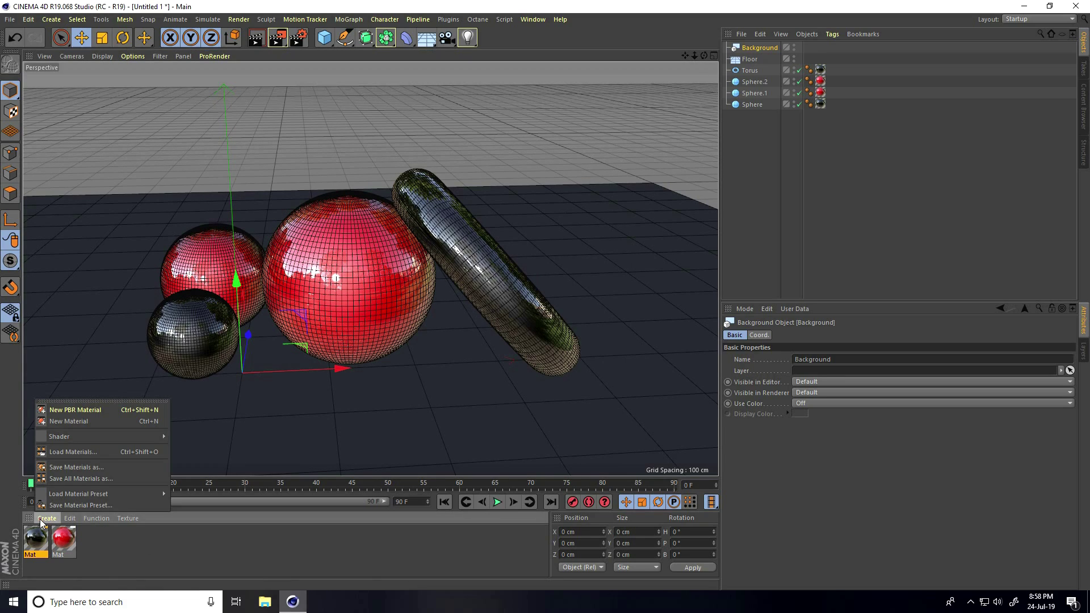
left_click(53, 420)
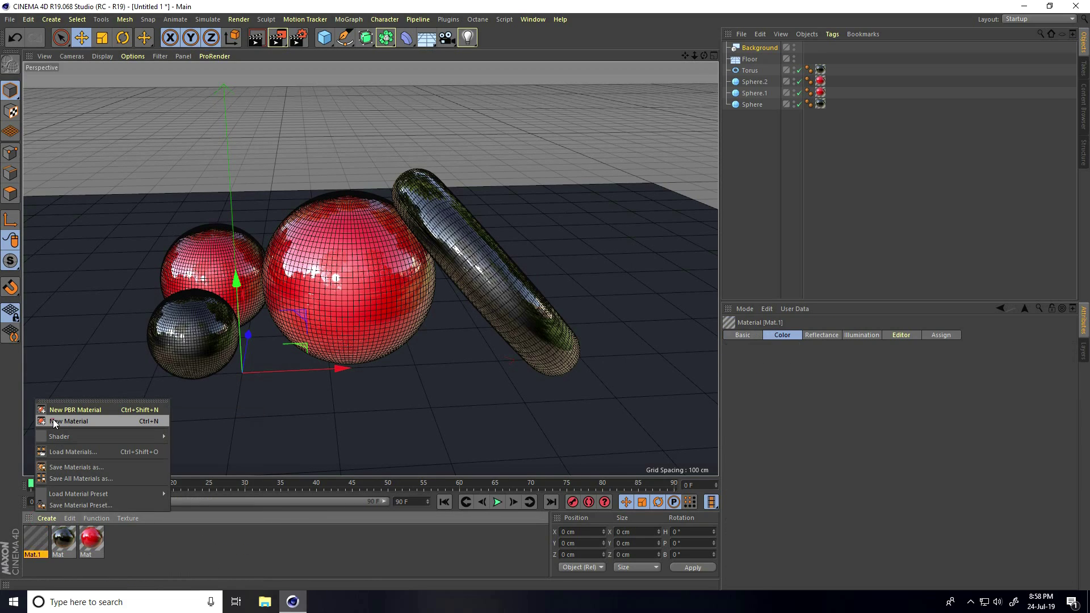
double_click(35, 544)
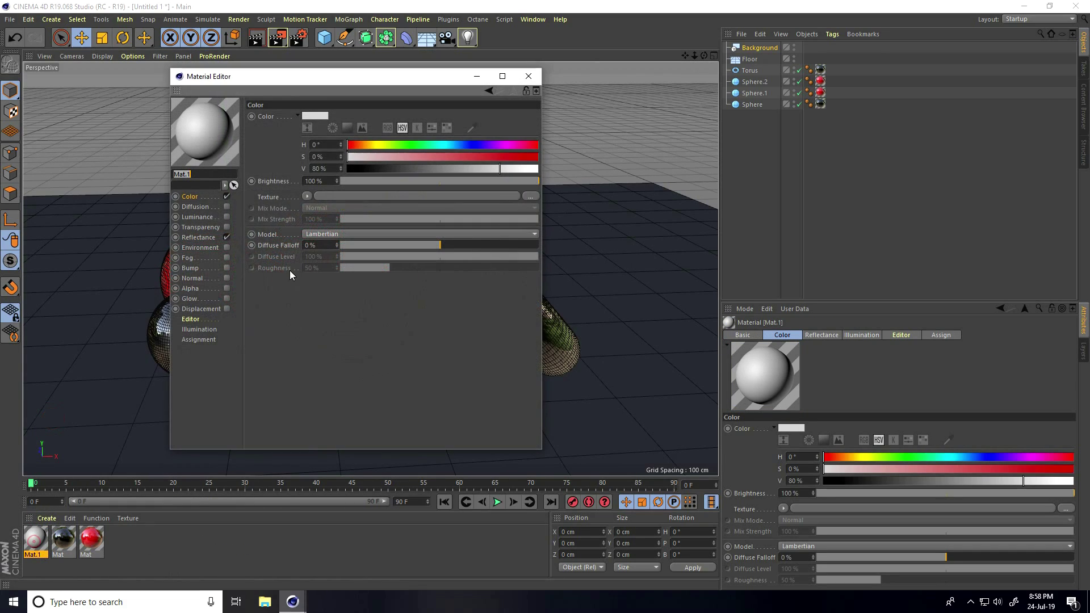
left_click(227, 237)
left_click(190, 196)
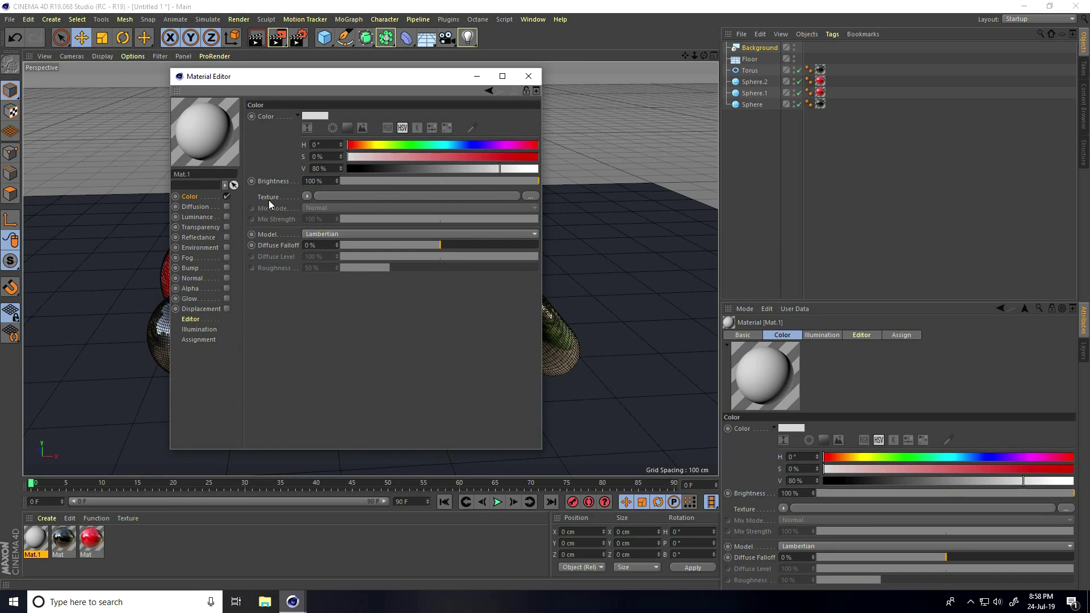
Load a Gradient shader as the new material's color texture and set the gradient type to 2D - V
left_click(307, 196)
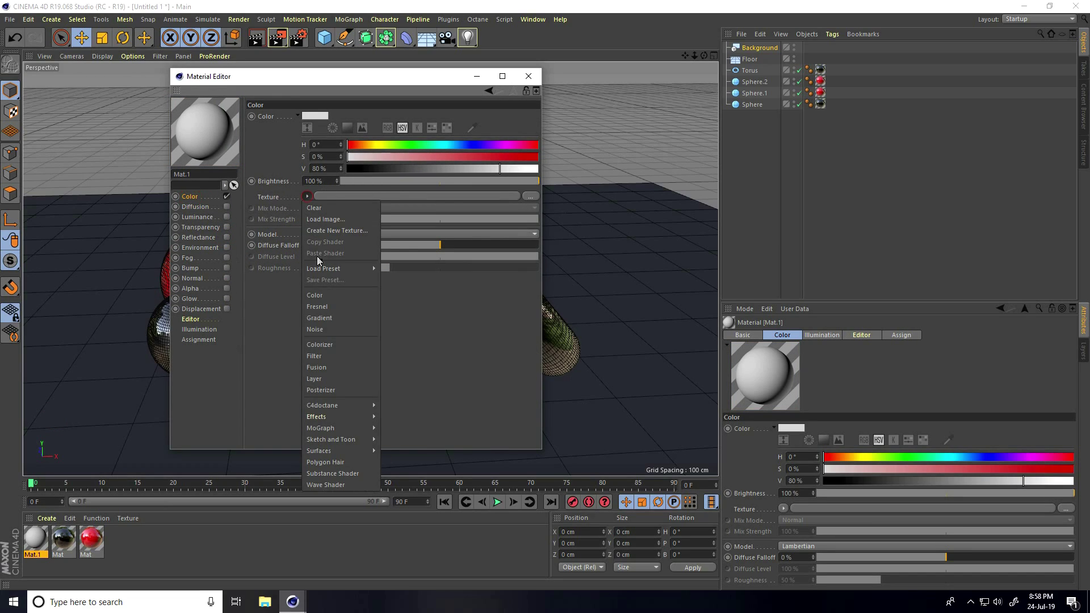
left_click(344, 318)
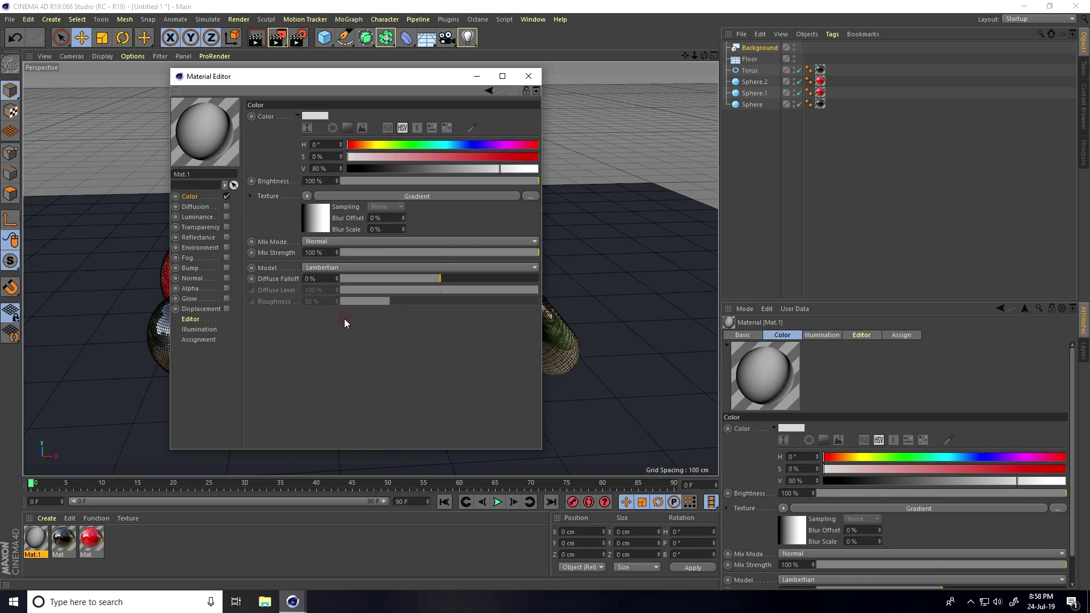
left_click(312, 214)
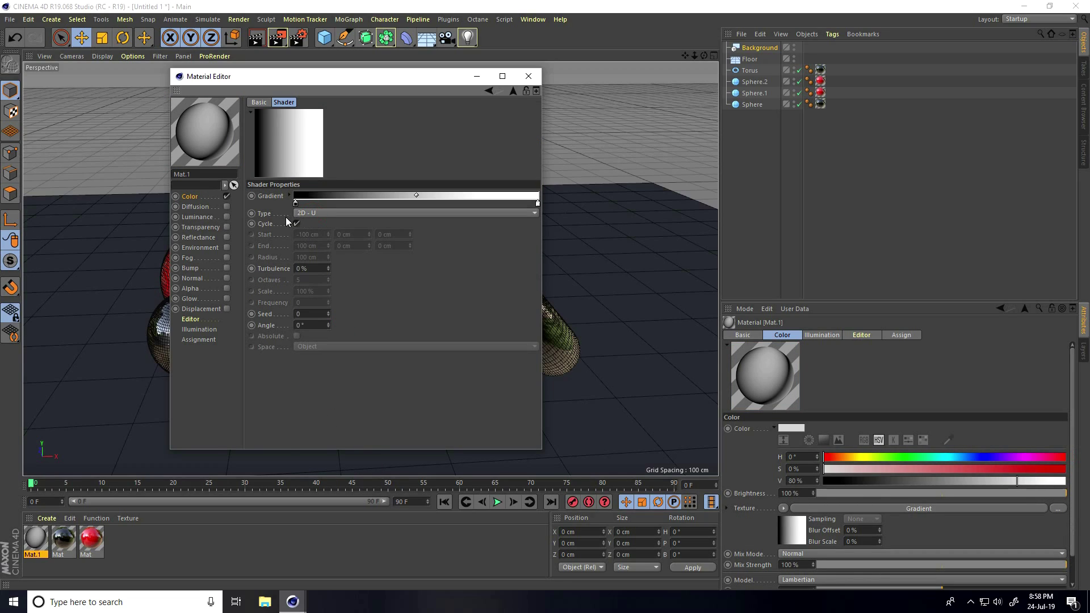
left_click(307, 212)
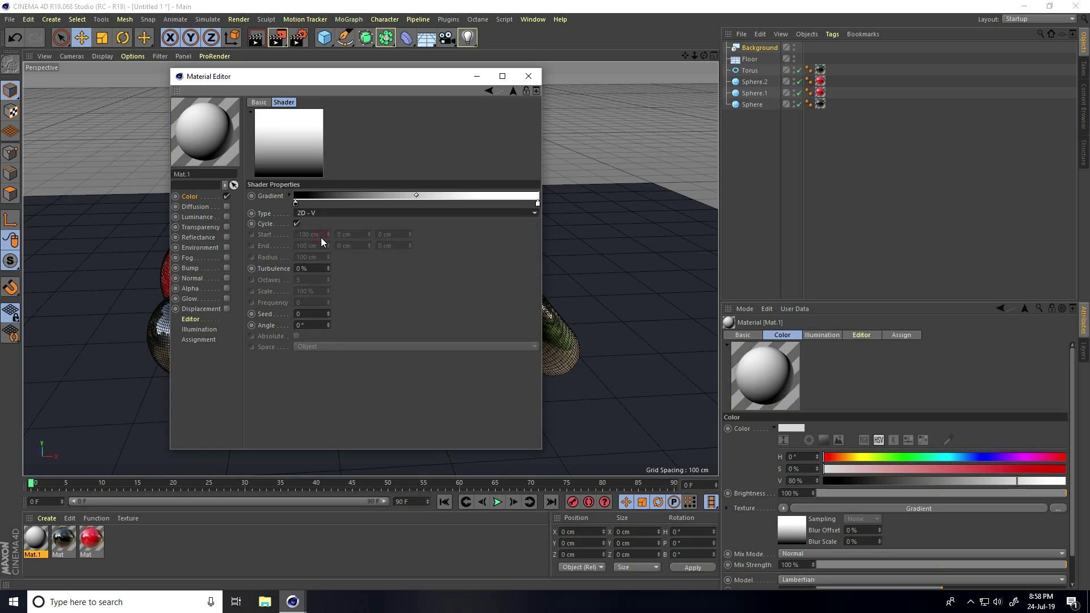
Change the gradient's black knot to a gray with V 60%
double_click(295, 203)
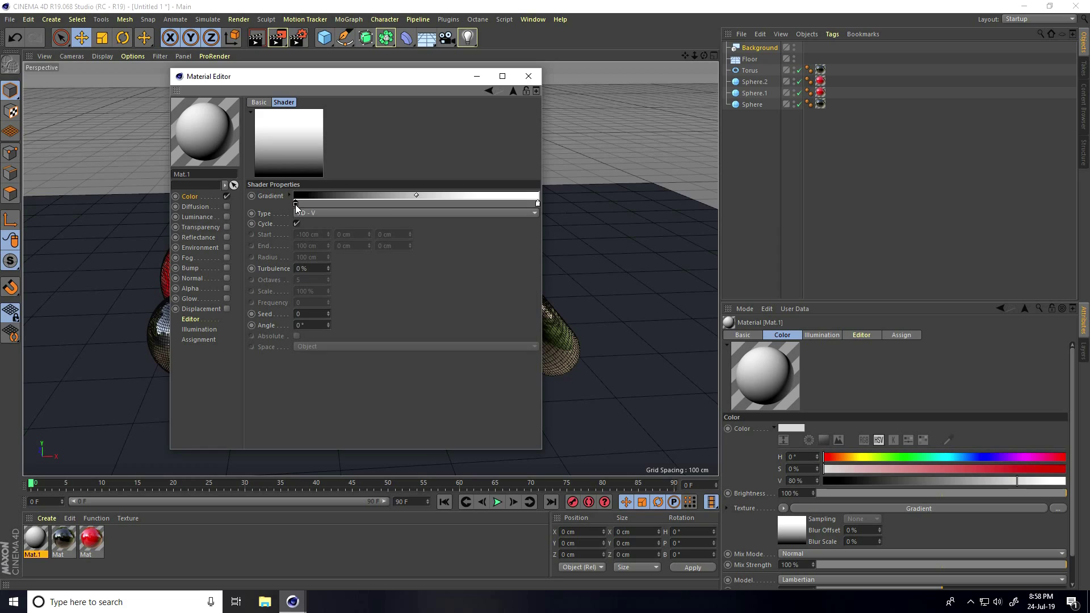
left_click_drag(275, 226, 329, 227)
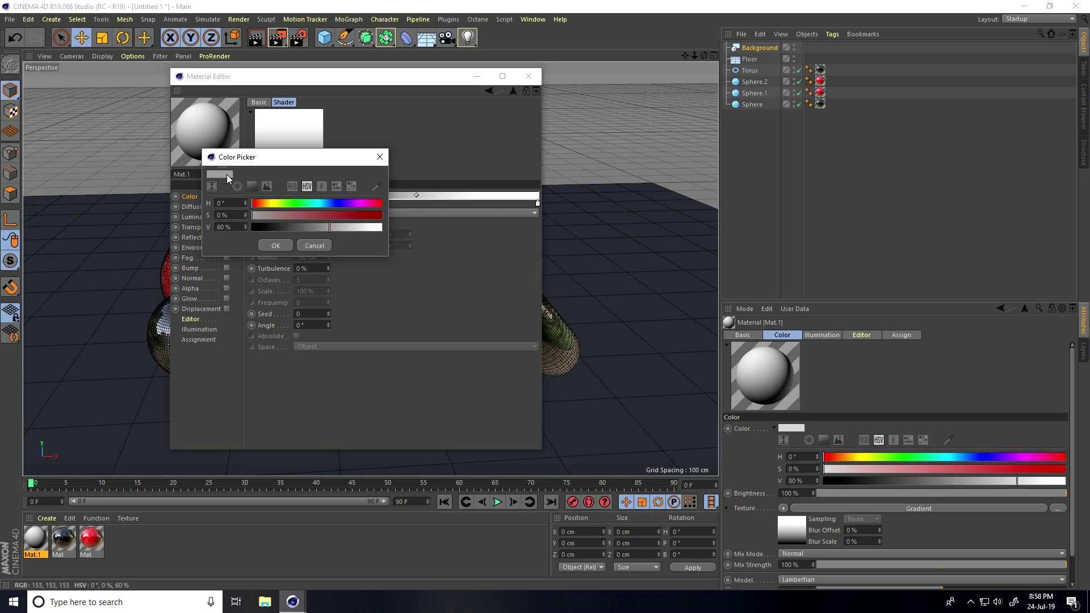
left_click(275, 245)
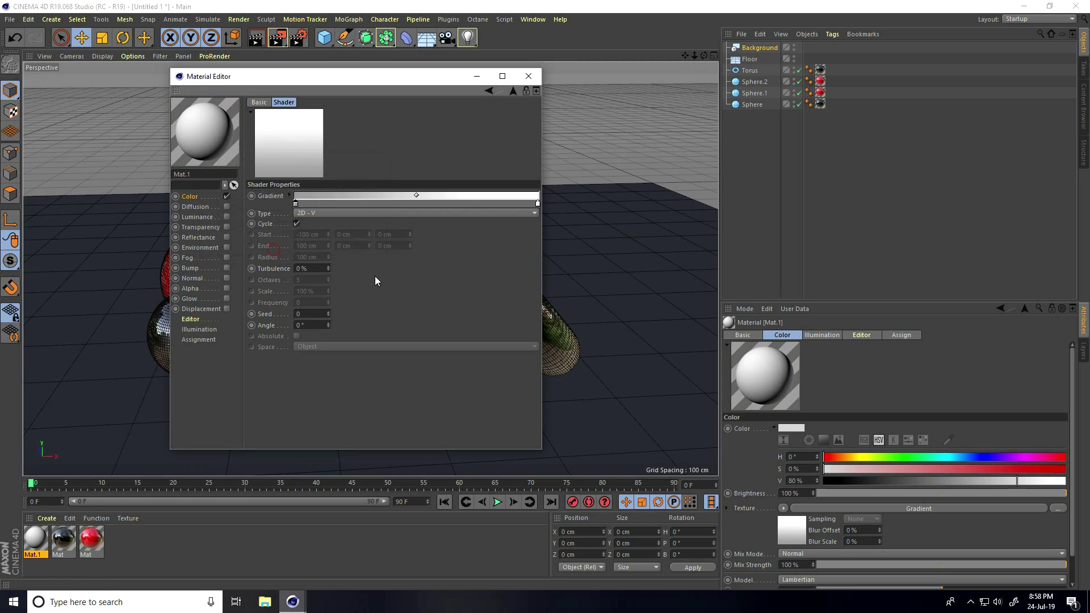
Move the gradient's white knot to about the middle, set it to V 90%, and copy the gray knot to the opposite end
left_click_drag(538, 203, 410, 202)
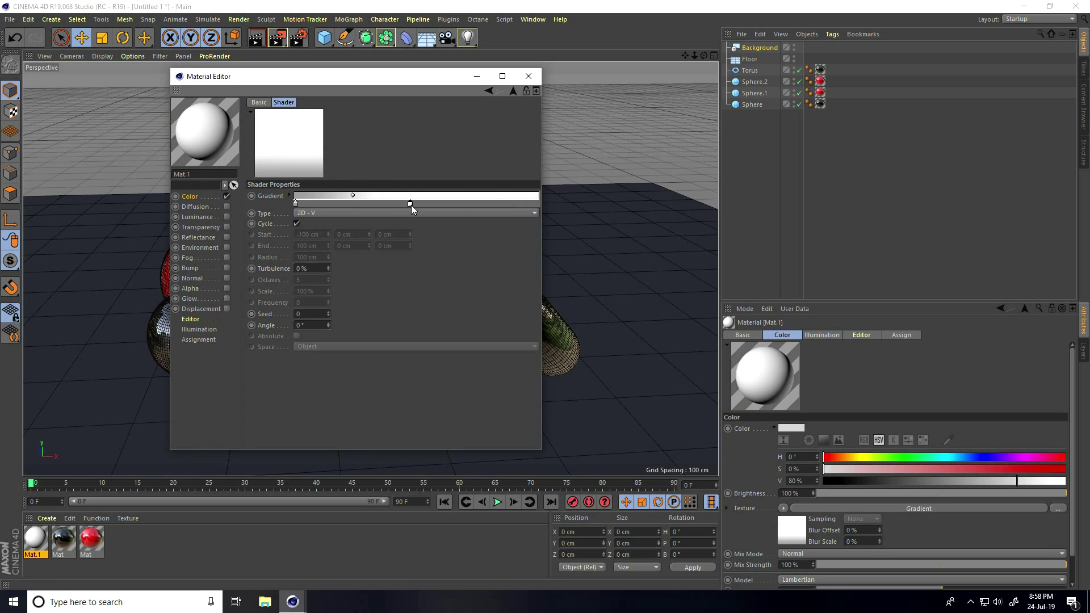
double_click(410, 203)
left_click_drag(494, 227, 484, 229)
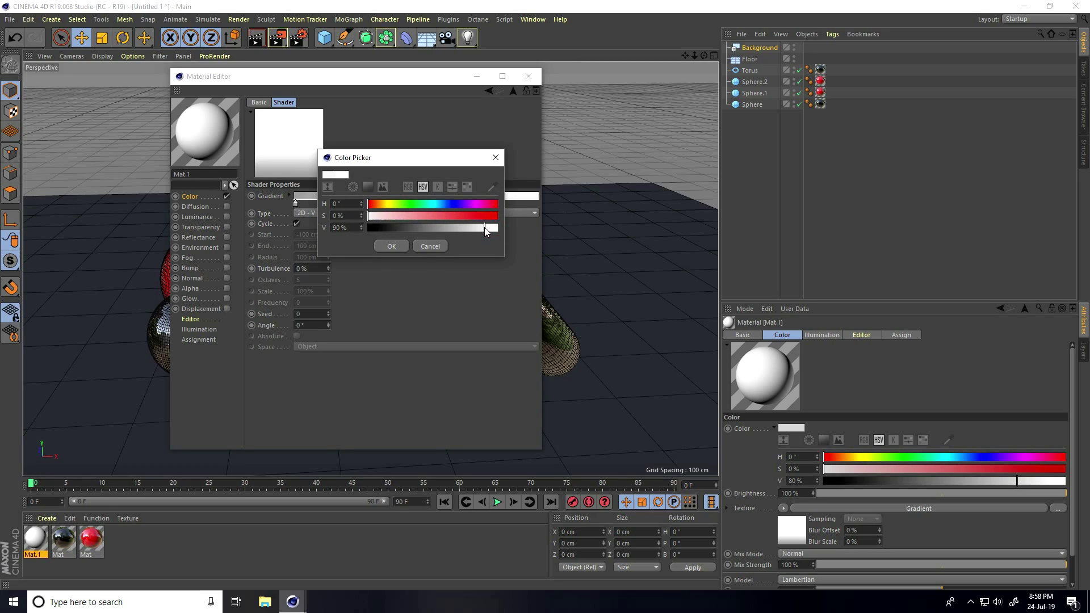
left_click(391, 246)
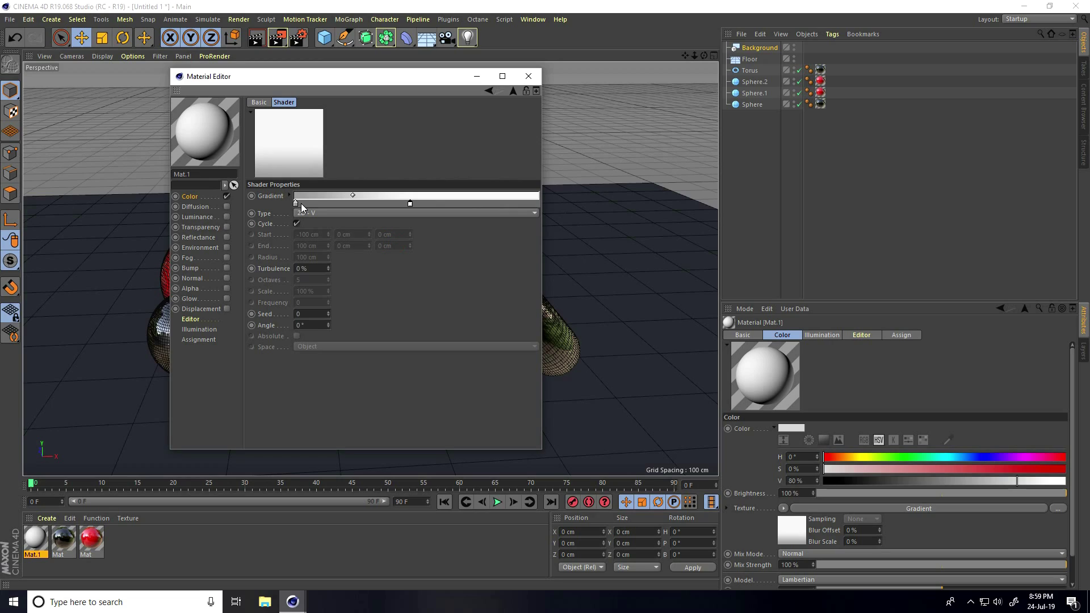
left_click_drag(454, 203, 545, 208)
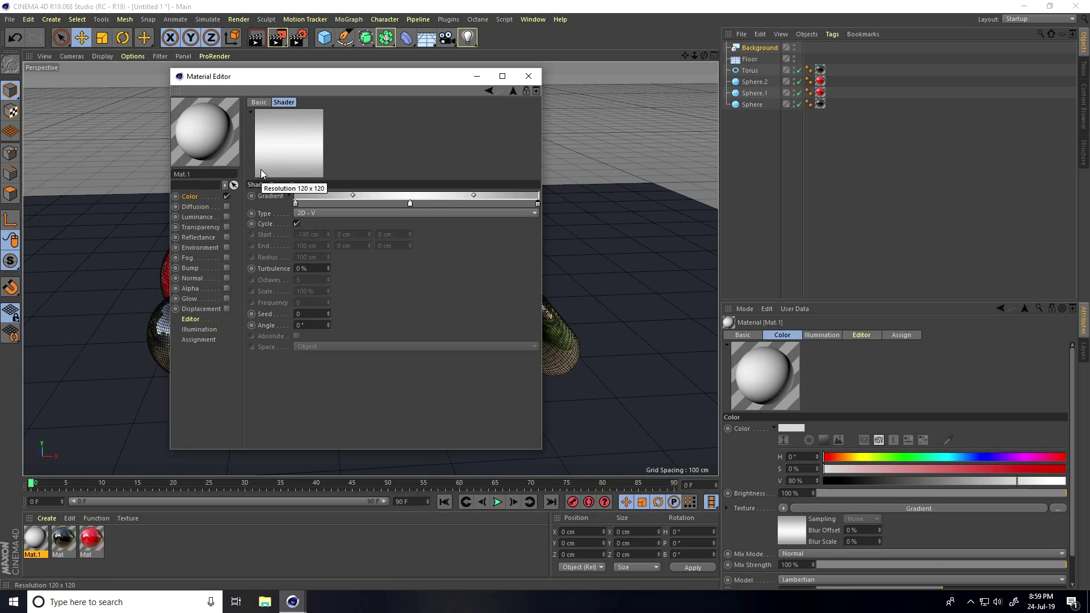
left_click(535, 79)
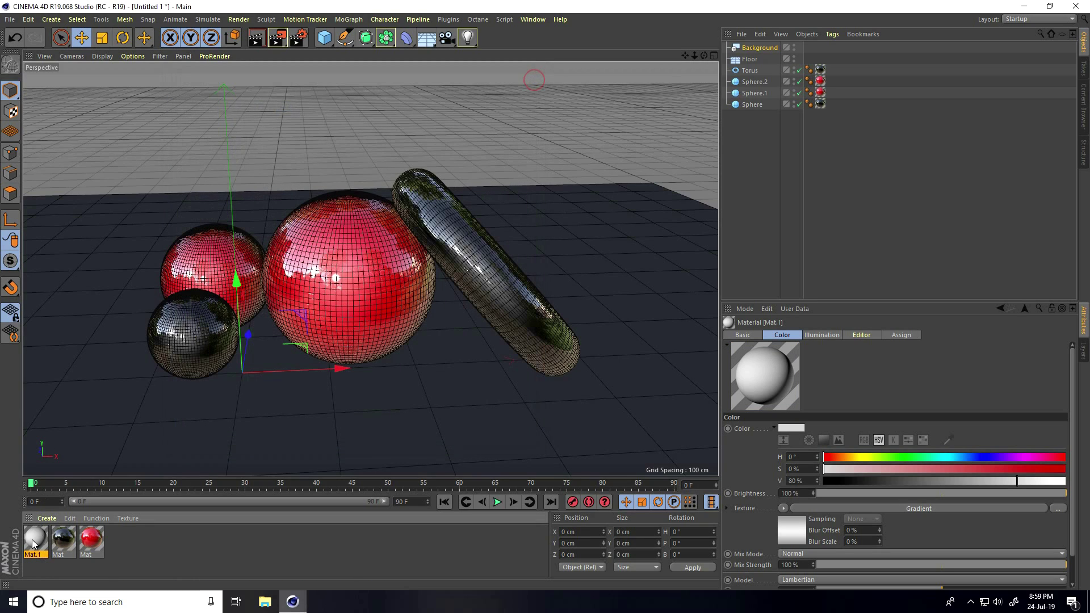
Apply the gradient material Mat.1 to both the Floor and Background objects and render the view
left_click_drag(757, 60, 757, 47)
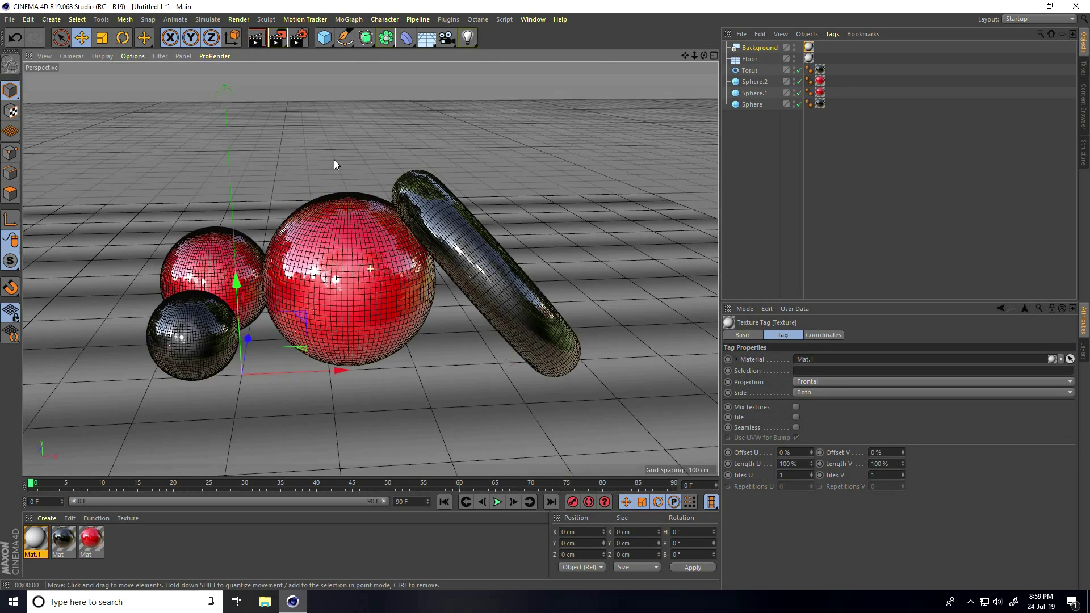
left_click_drag(334, 159, 333, 149, "alt")
left_click(256, 39)
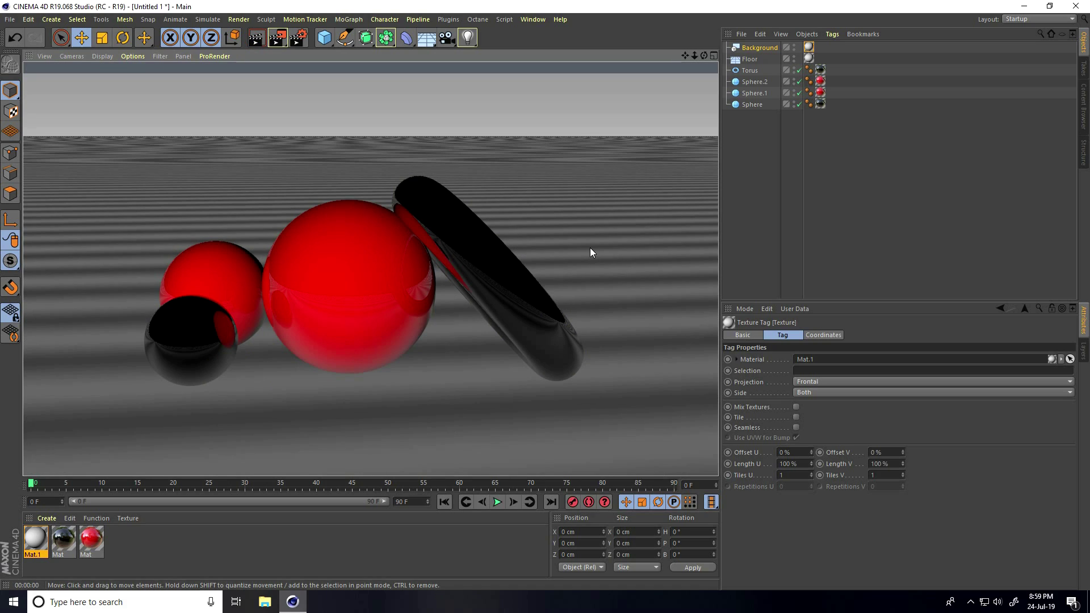
Set the projection of the Floor and Background texture tags to Frontal
scroll(431, 398, "down", 3)
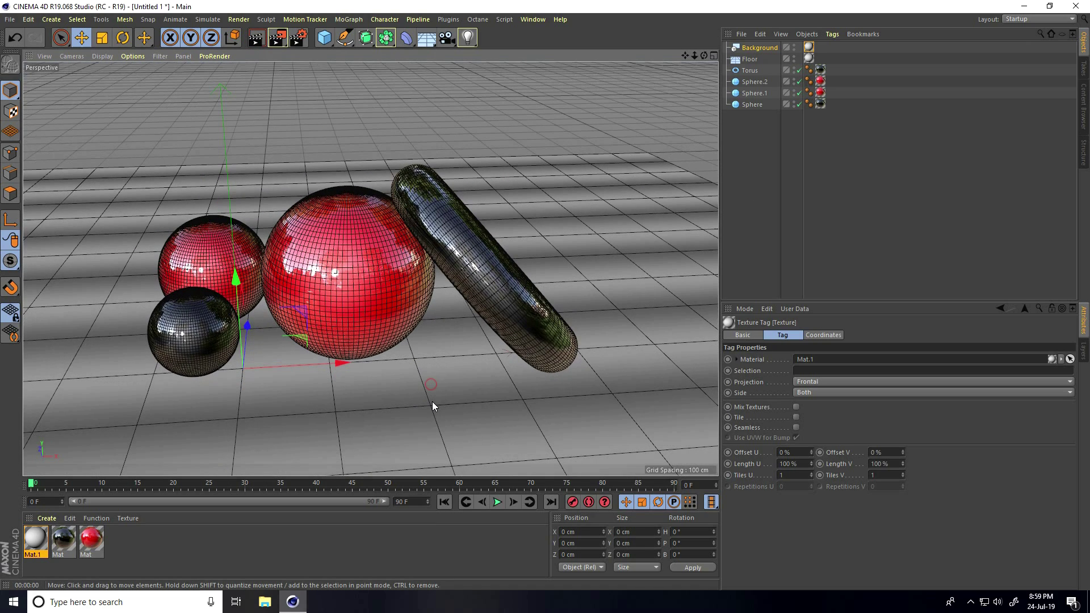
left_click(808, 58, "ctrl")
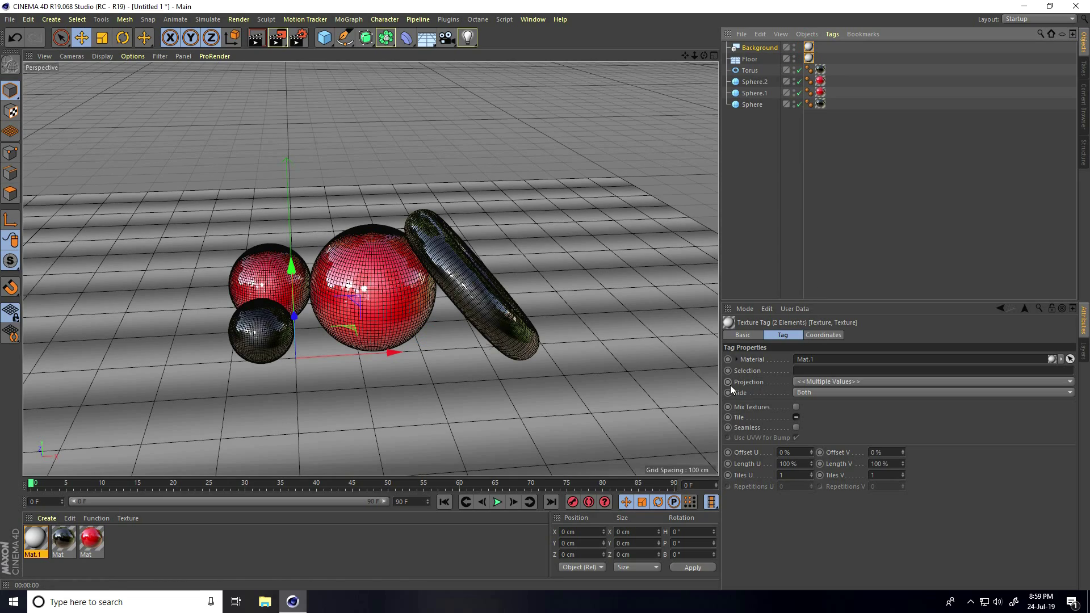
left_click(812, 381)
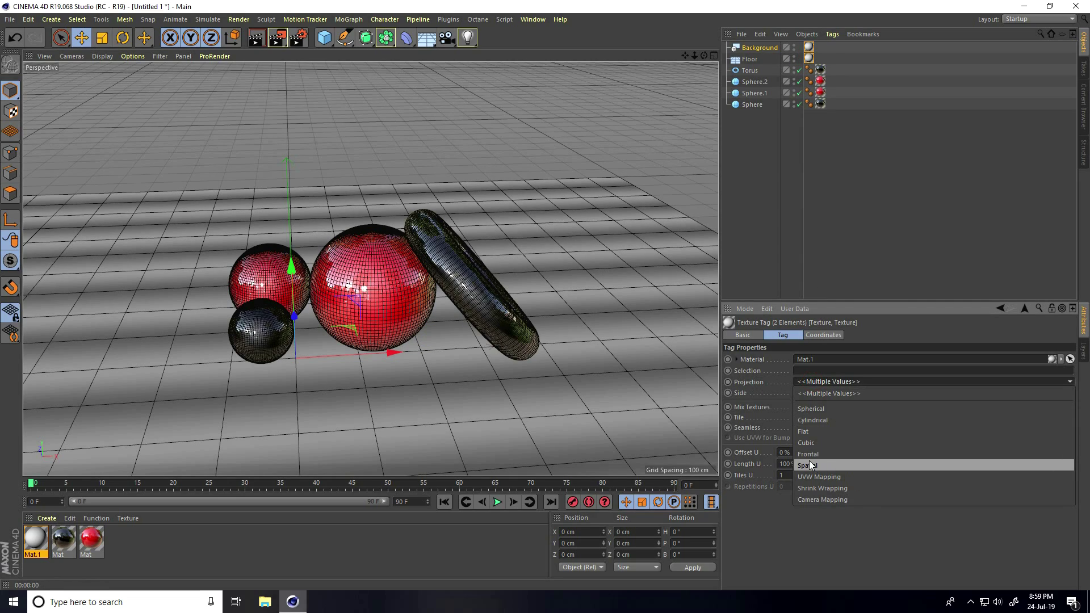
left_click(826, 455)
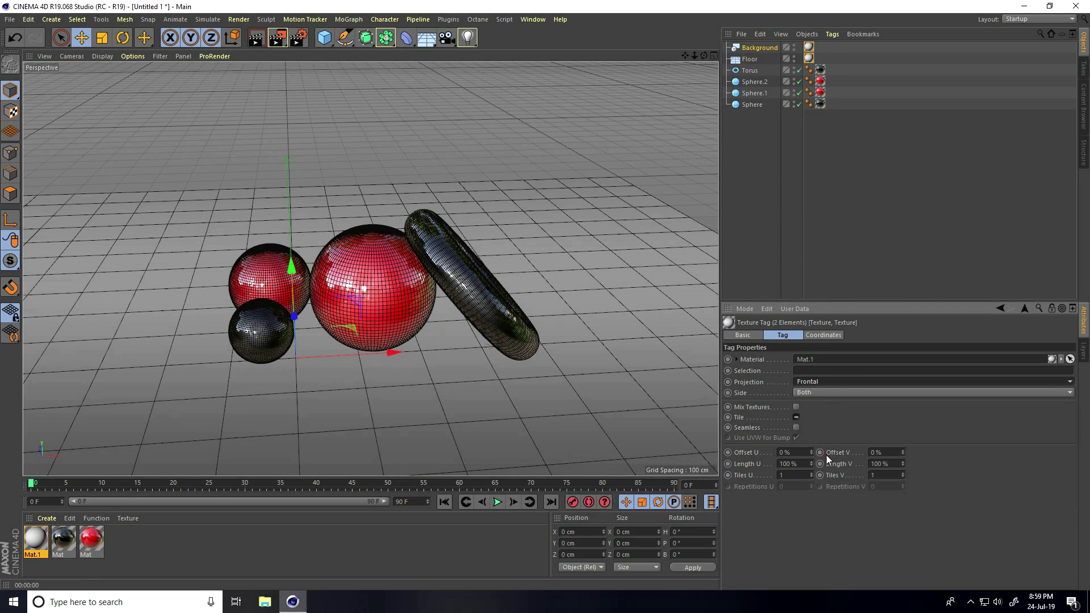
left_click(742, 197)
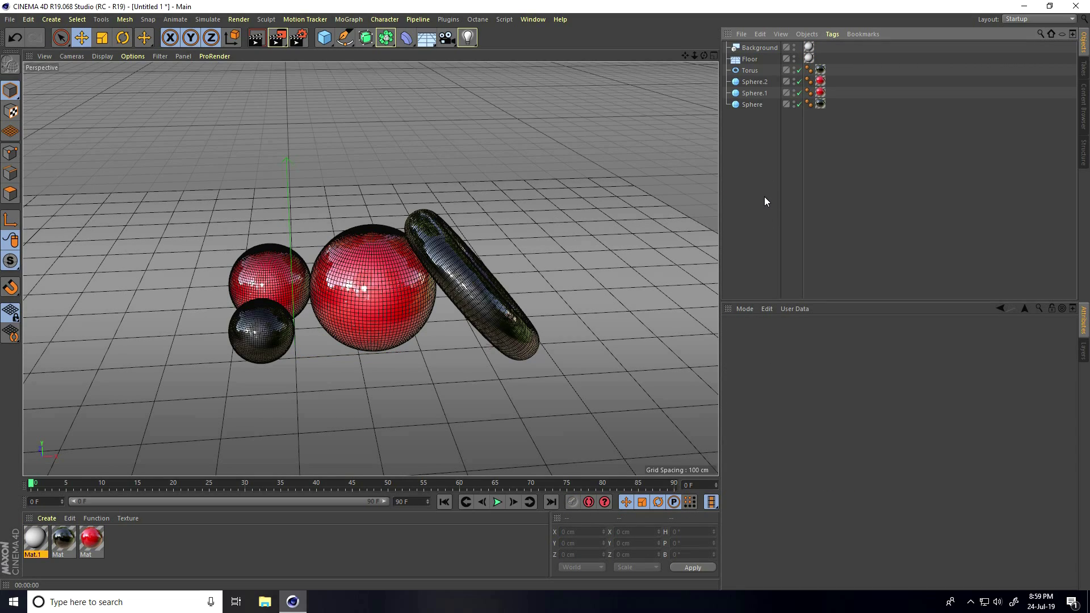
Add a Compositing tag to the Floor object and enable its Compositing Background option
left_click(748, 61)
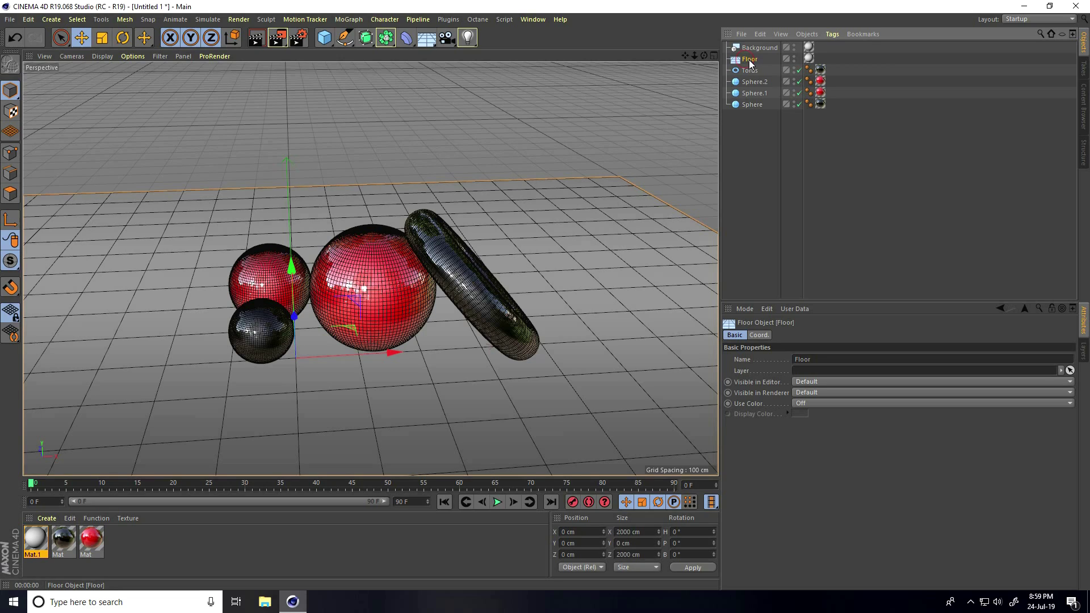
right_click(748, 63)
mouse_move(764, 67)
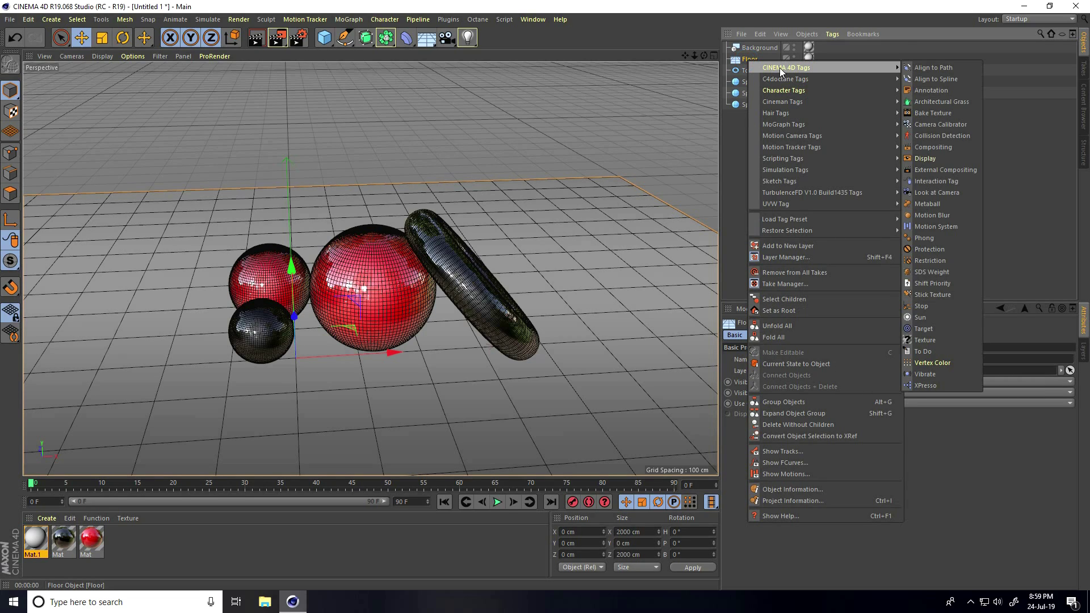
left_click(937, 149)
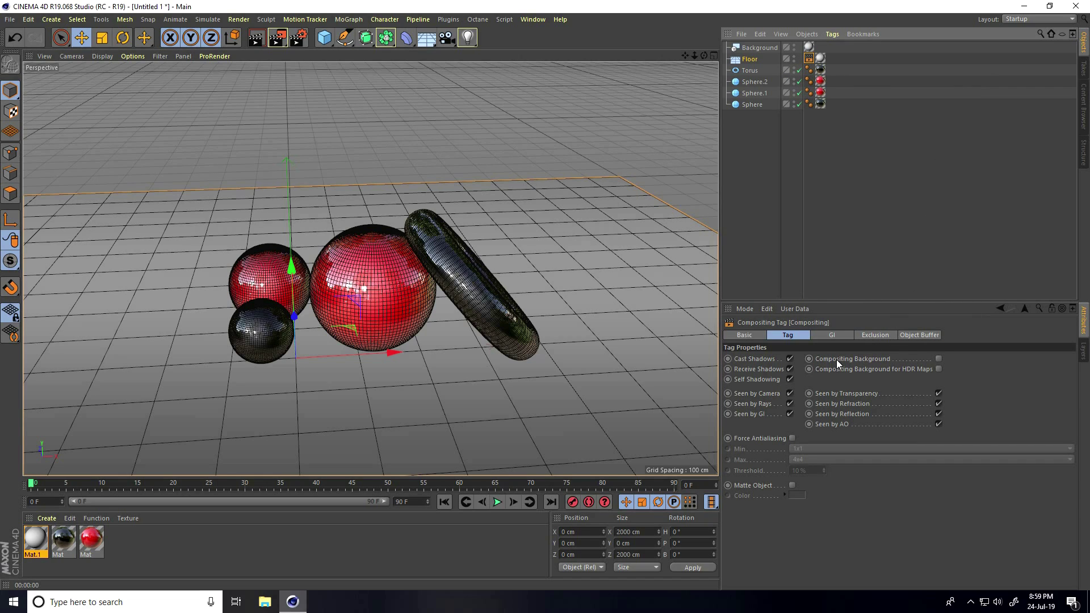
left_click(938, 359)
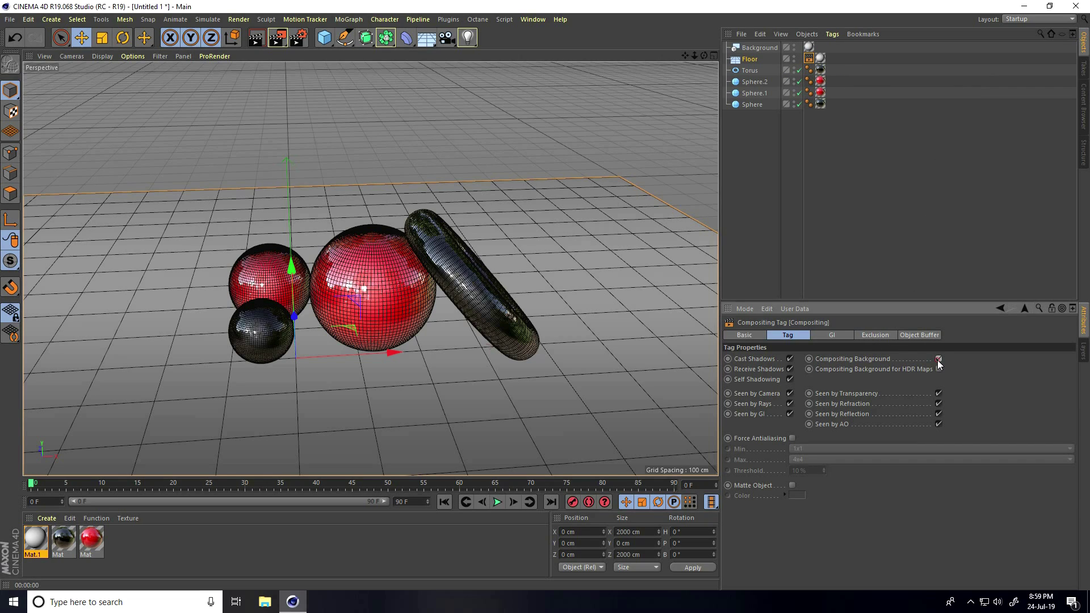
Render the view from several camera angles to check how the floor blends with the background
left_click_drag(435, 367, 409, 318, "alt")
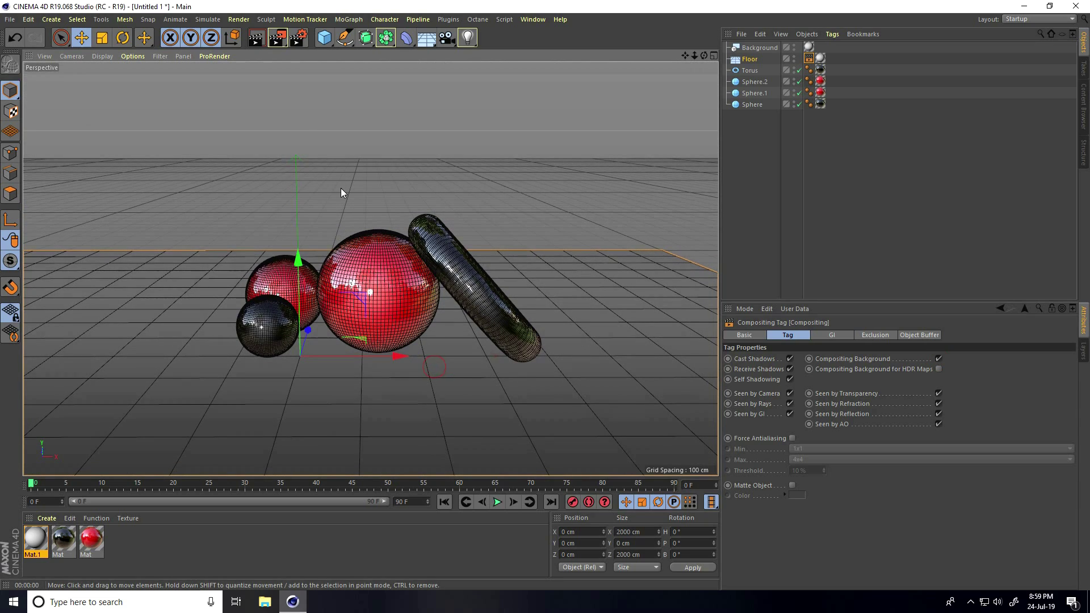
left_click(257, 38)
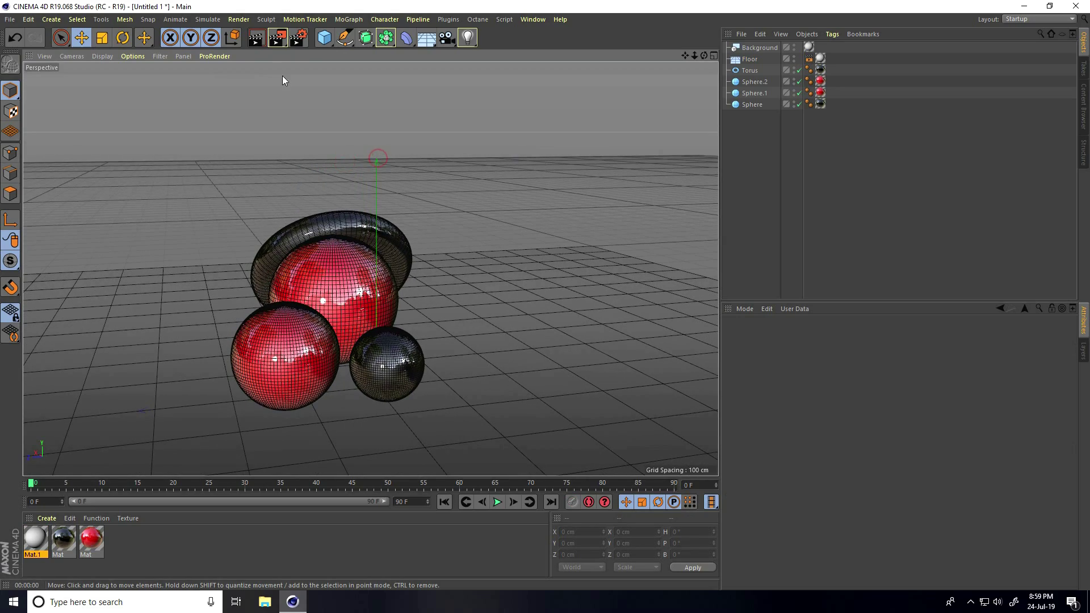
left_click(257, 38)
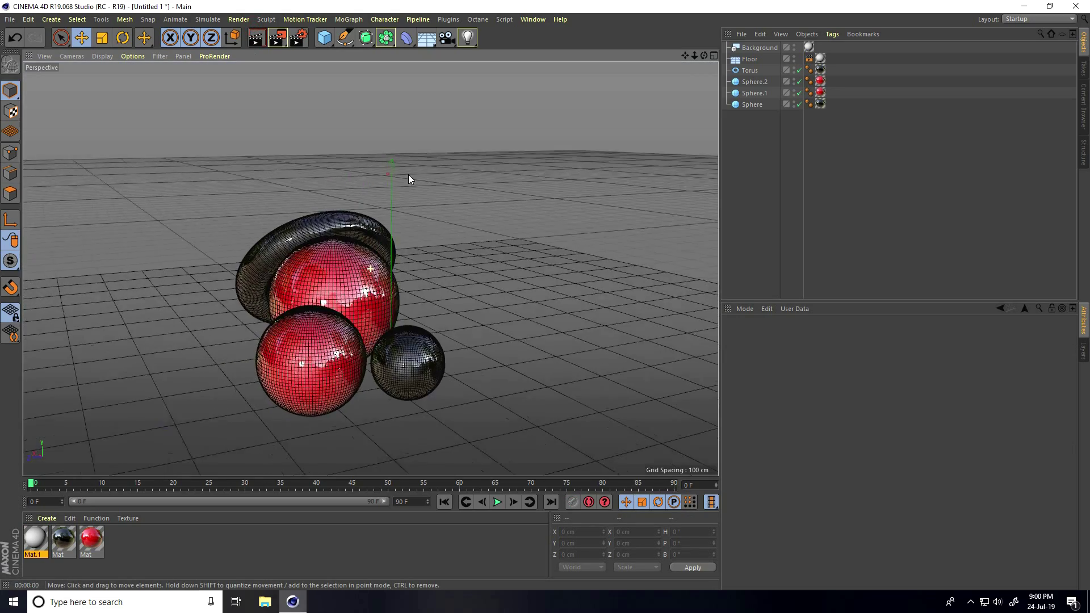
left_click(257, 38)
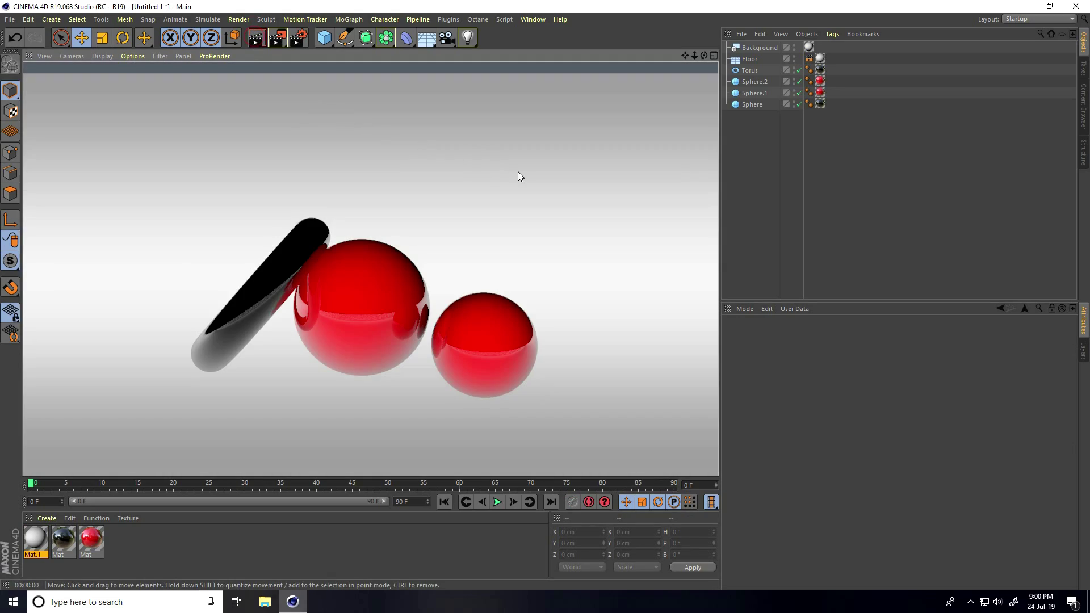
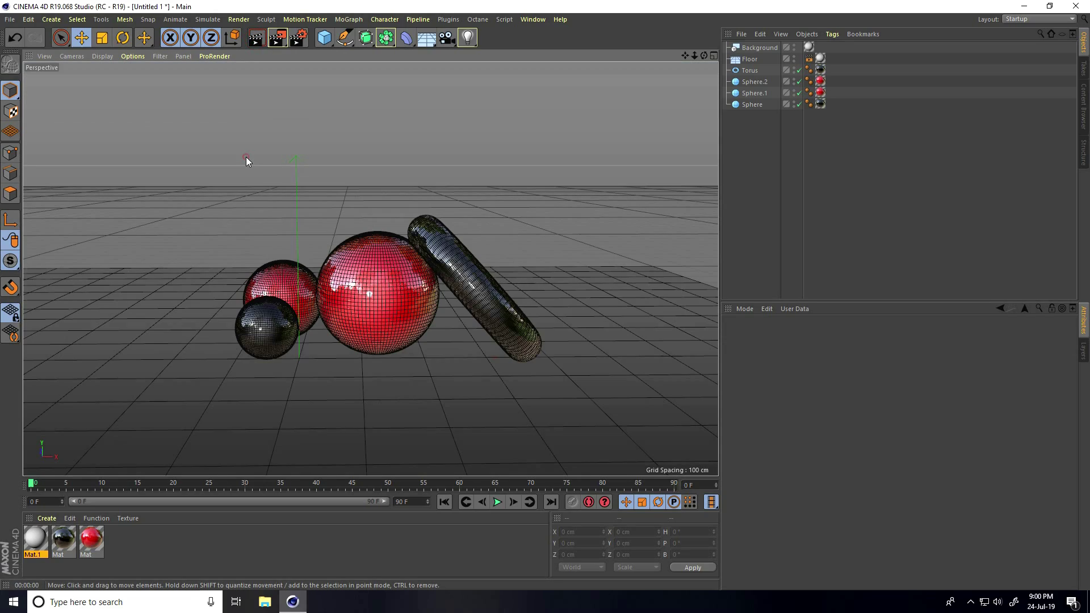
Frame the spheres and torus from a slightly higher, closer angle and add a Sky object
mouse_move(246, 157)
left_mouse_down("alt")
mouse_move(328, 199)
mouse_move(352, 233)
mouse_move(383, 199)
left_mouse_up("alt")
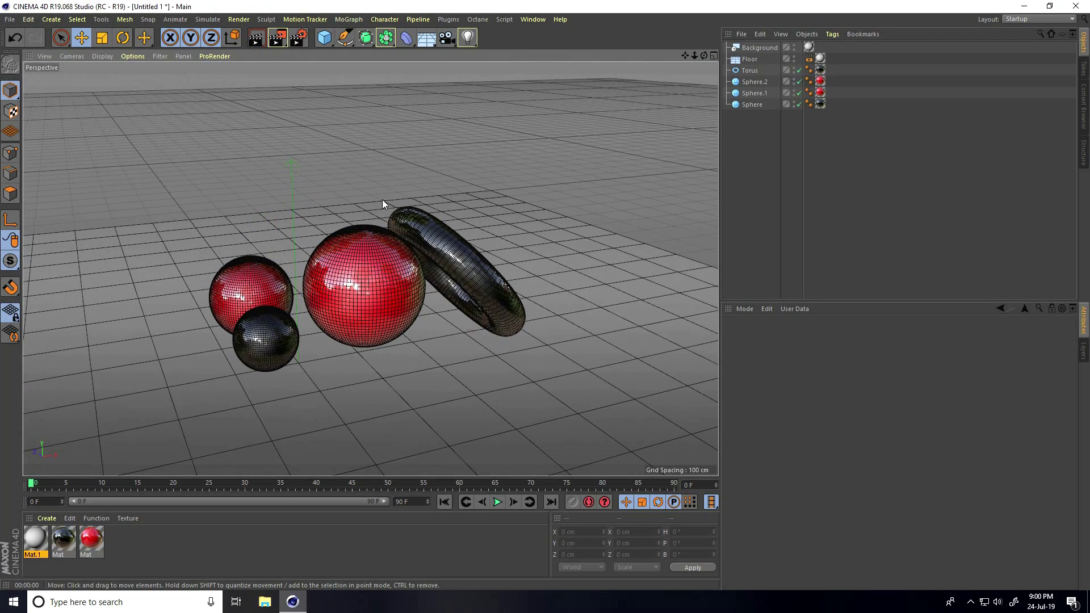
right_click_drag(400, 188, 420, 186, "alt")
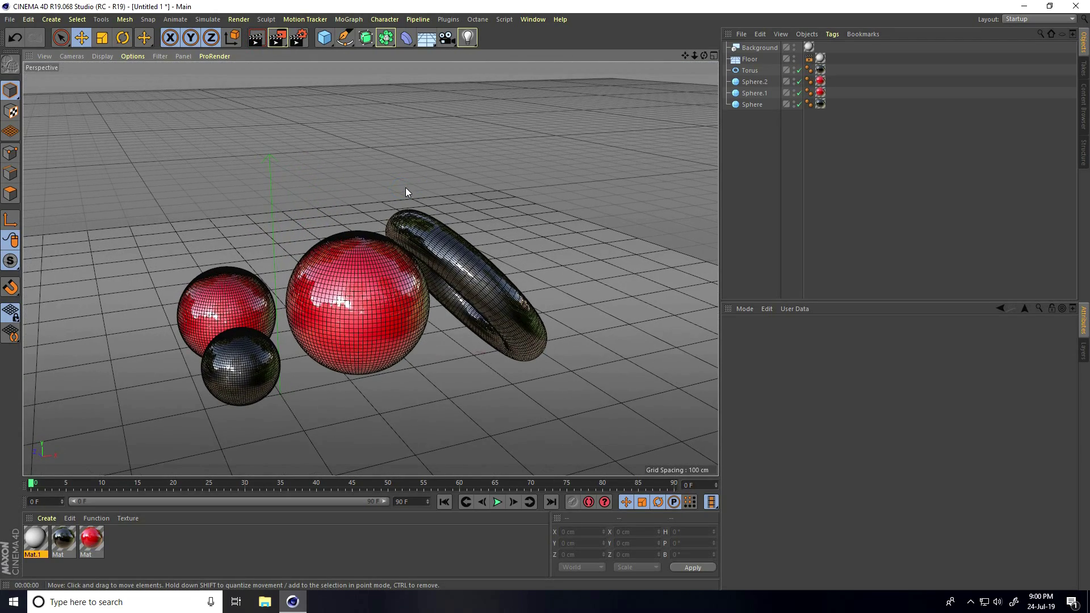
middle_click_drag(400, 187, 386, 178, "alt")
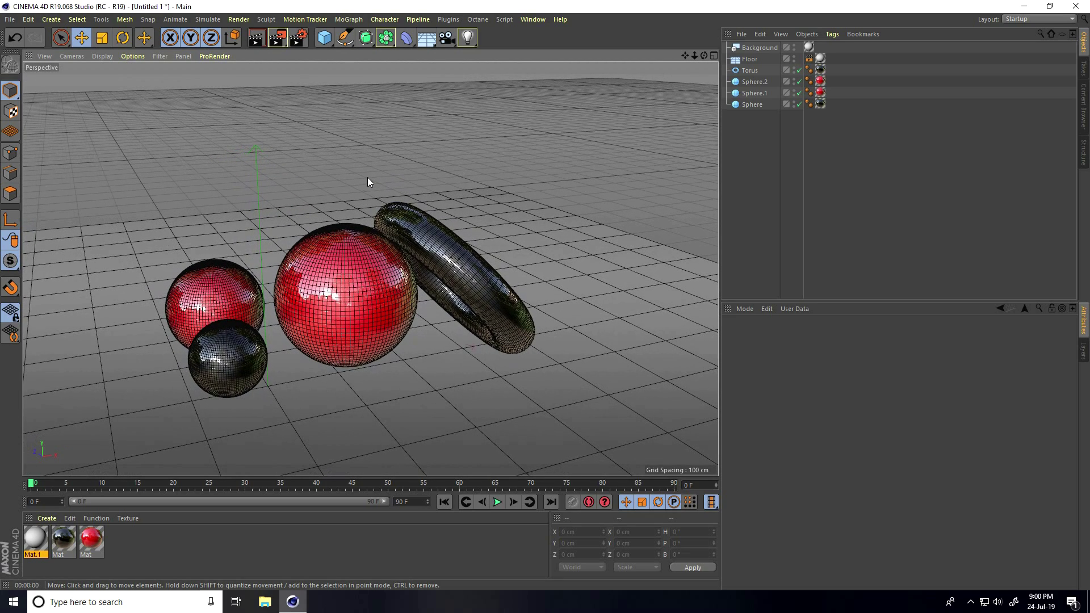
left_click(430, 39)
left_click(476, 80)
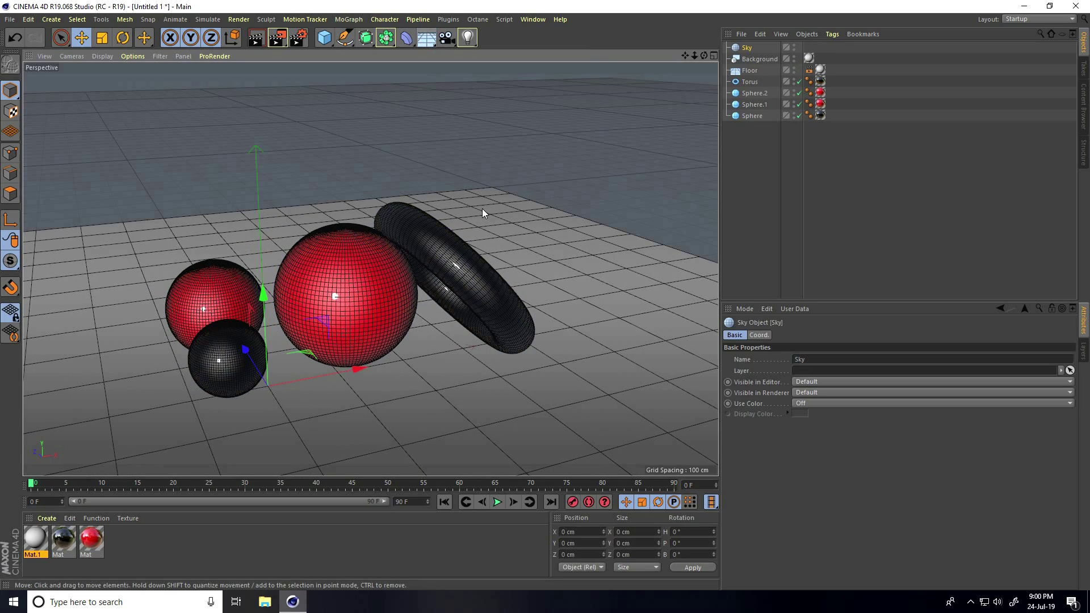
Create a new material, disable its color and reflectance channels and enable its luminance channel
left_click_drag(309, 186, 300, 170, "alt")
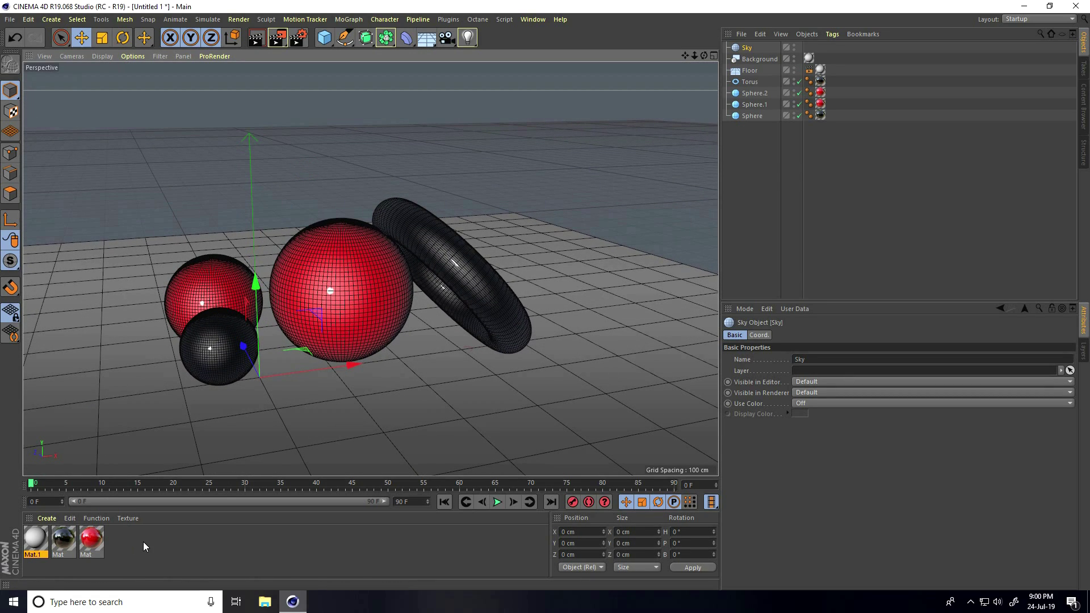
left_click(49, 518)
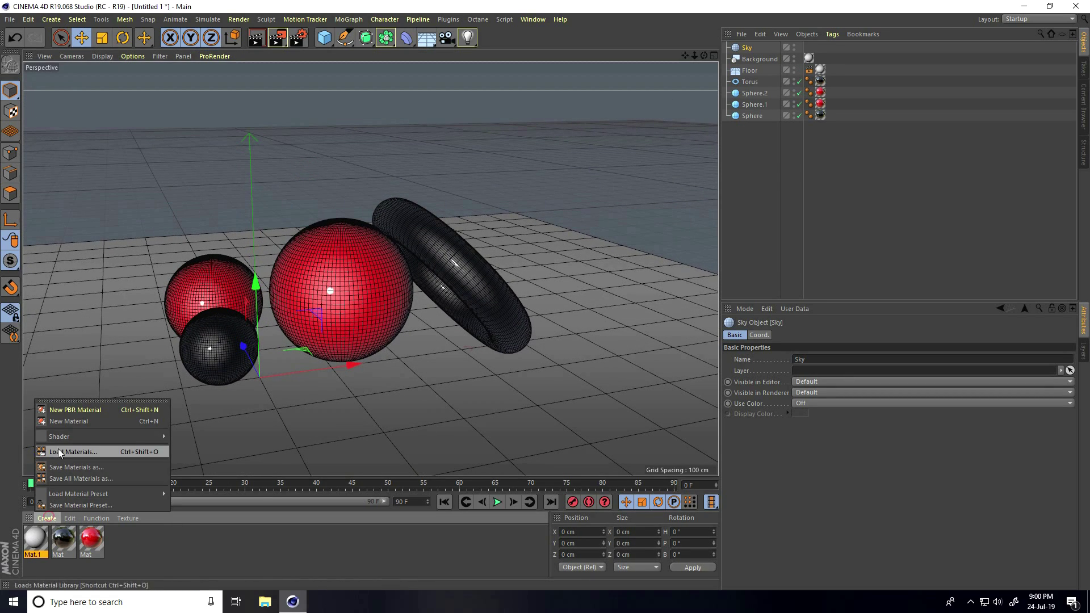
left_click(92, 421)
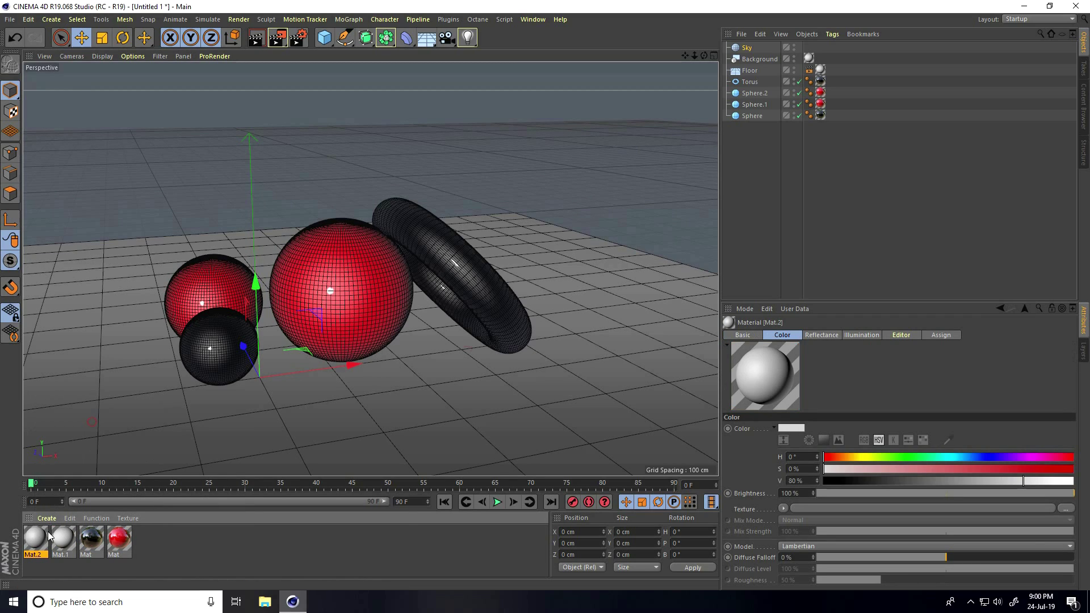
double_click(35, 536)
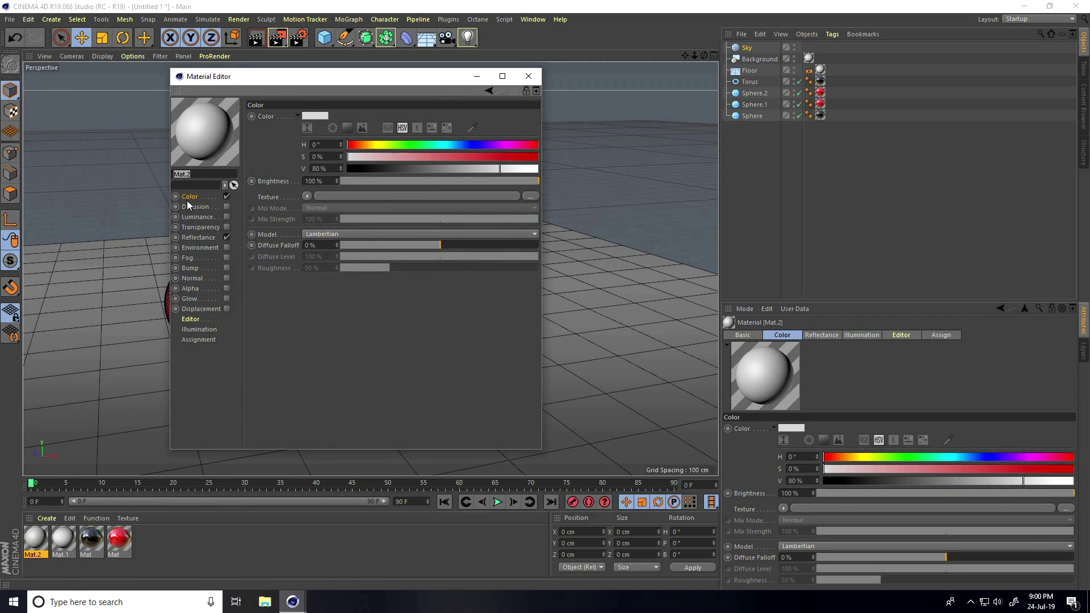
left_click(227, 196)
left_click(227, 237)
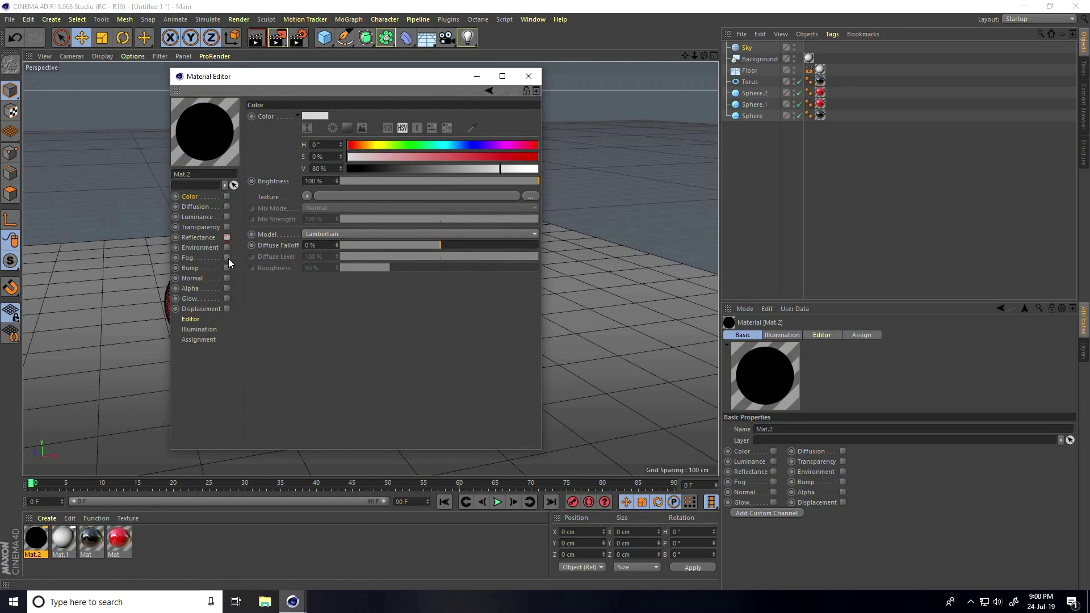
left_click(227, 217)
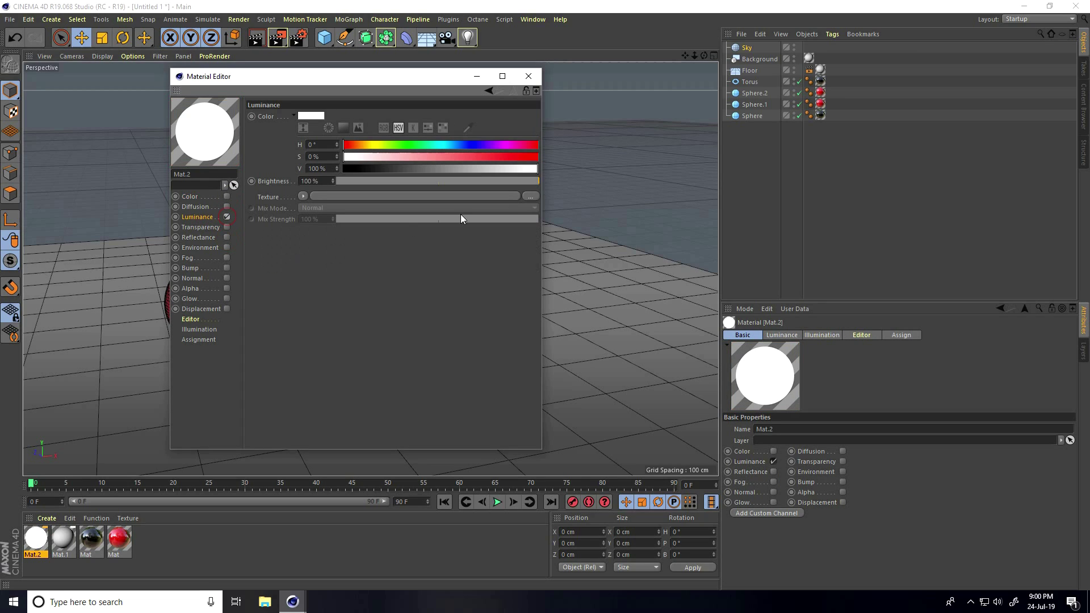
Load the Hdri Images HDR file as the new material's luminance texture and apply the material to the Sky object
left_click(531, 195)
left_click(132, 88)
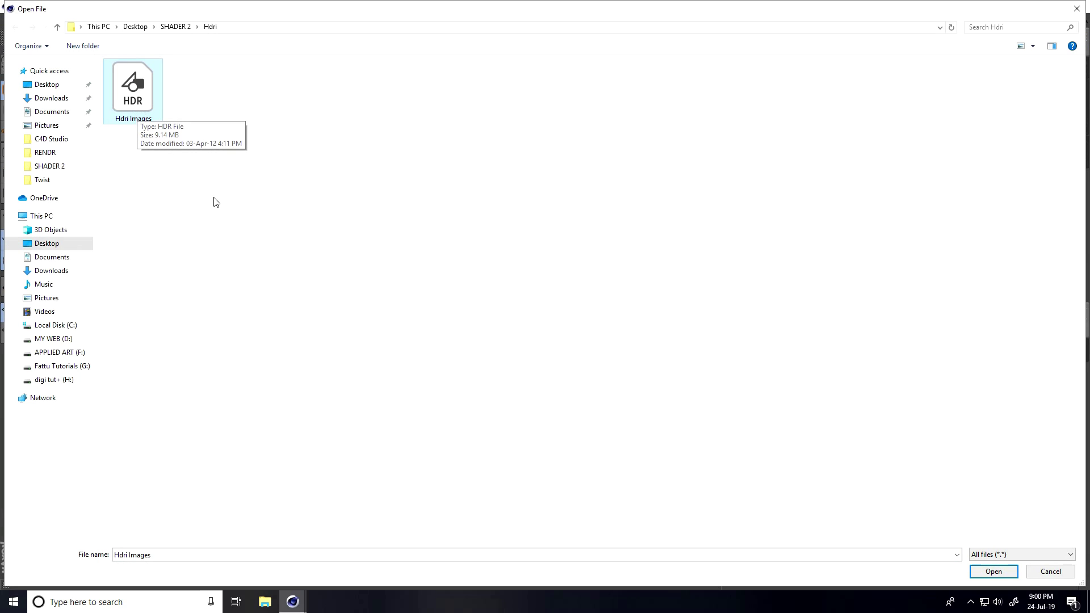
left_click(988, 570)
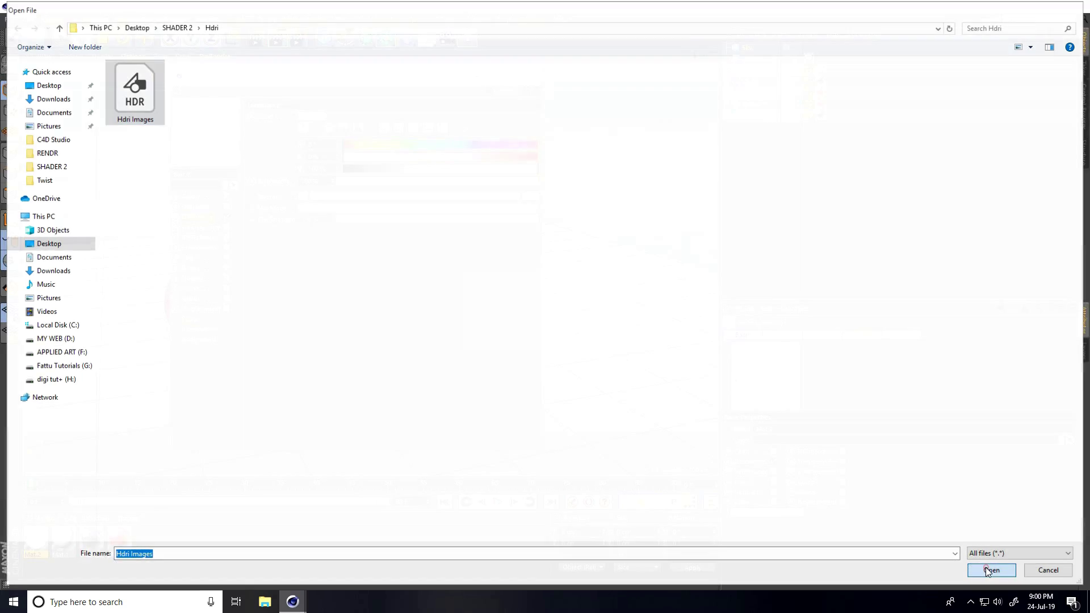
left_click(608, 341)
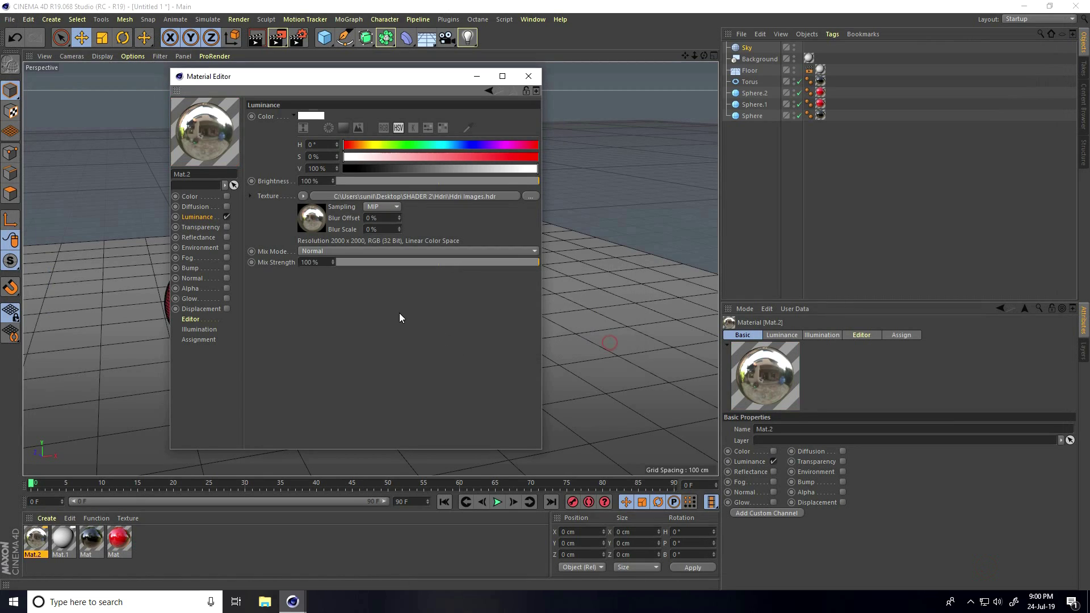
left_click(528, 76)
left_click_drag(35, 540, 748, 48)
left_click_drag(349, 388, 367, 399, "alt")
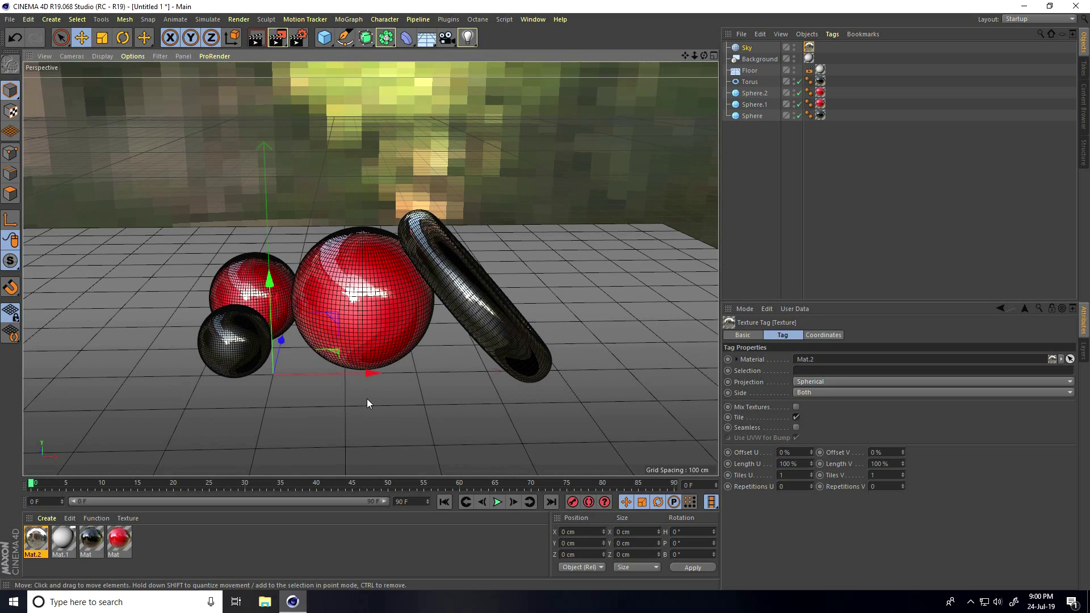
Add a camera and give the Sky a Compositing tag with Seen by Camera off and Compositing Background, including for HDR Maps, on
left_click_drag(446, 38, 489, 53)
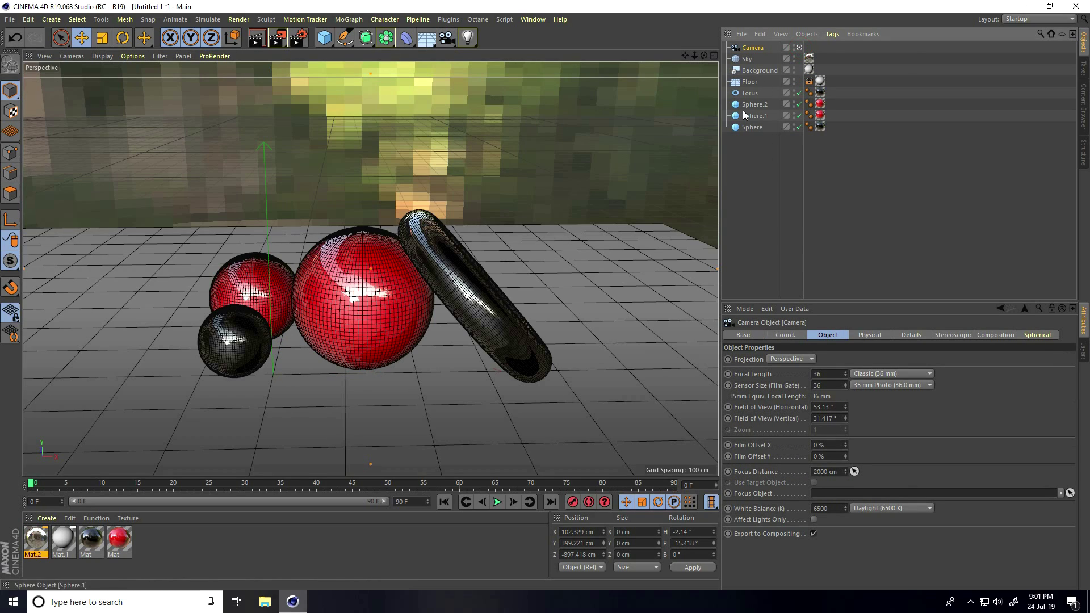
left_click(745, 61)
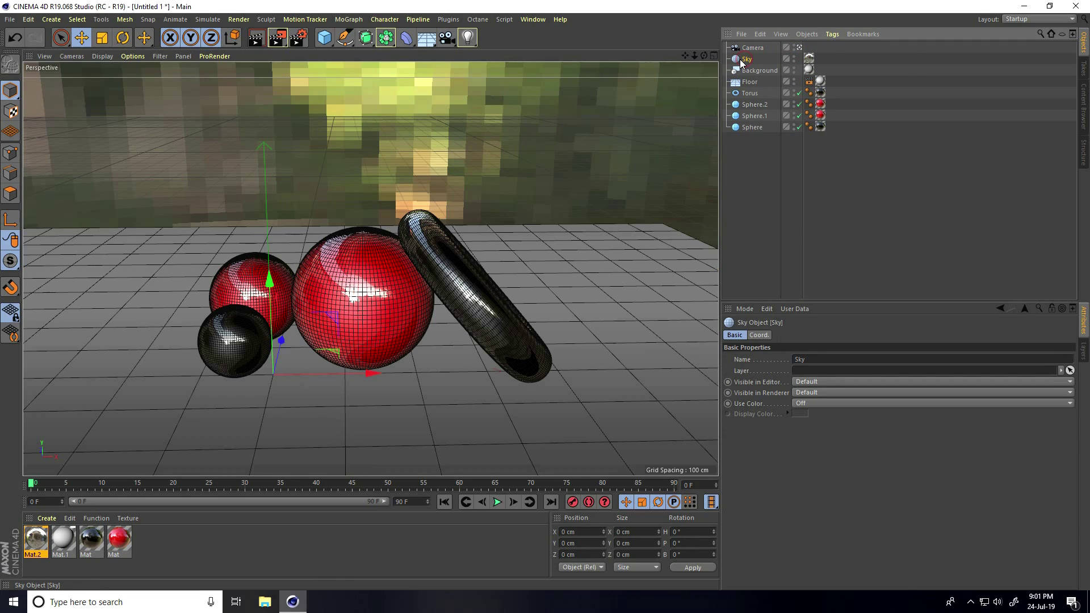
right_click(745, 63)
mouse_move(784, 67)
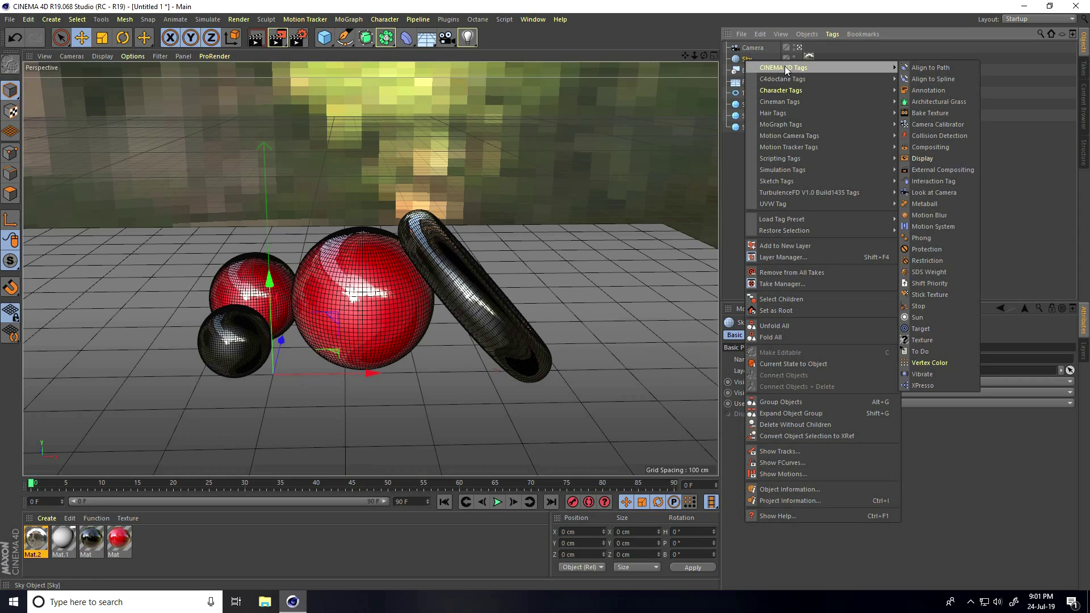
left_click(941, 149)
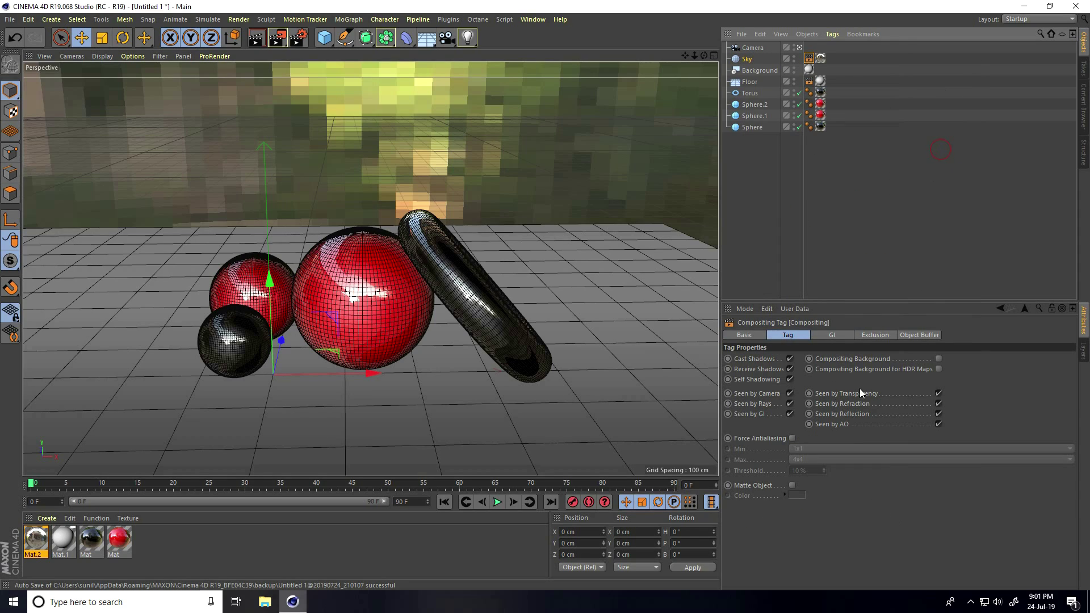
left_click(789, 394)
left_click(938, 359)
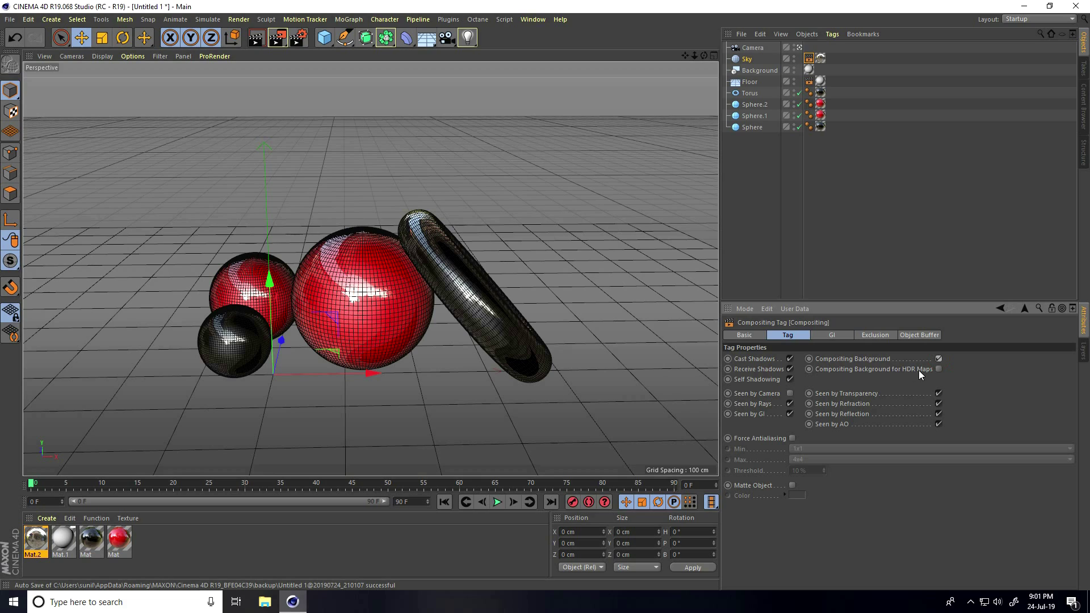
Render the view from several angles to check the HDRI reflections on the spheres and torus against the gradient backdrop
mouse_move(351, 206)
left_mouse_down("alt")
mouse_move(366, 219)
mouse_move(371, 210)
left_mouse_up("alt")
left_click(257, 40)
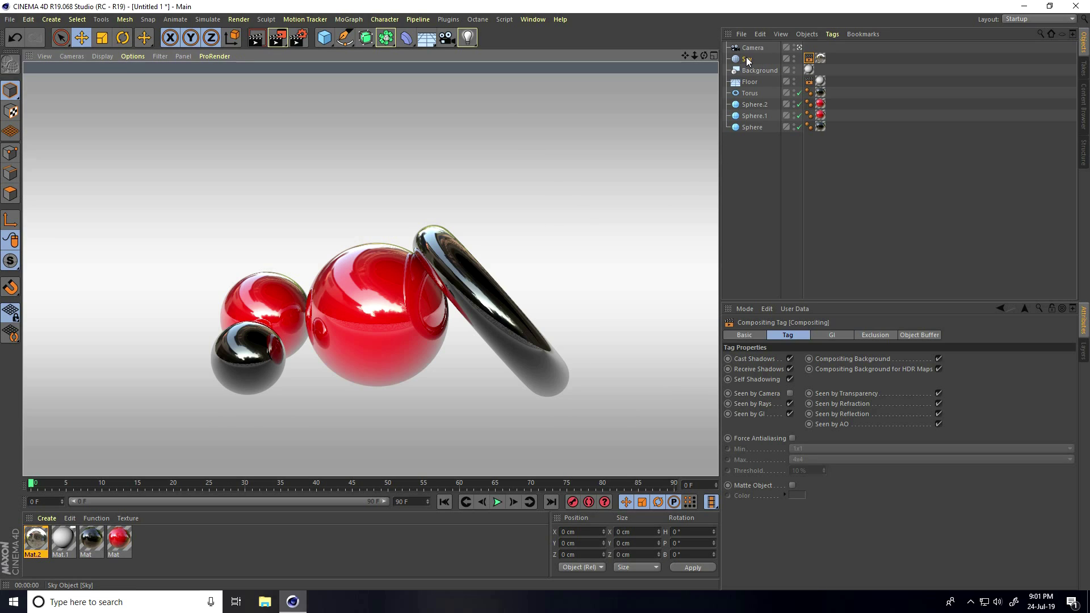
left_click(325, 215)
left_click_drag(374, 194, 499, 218, "alt")
left_click(256, 37)
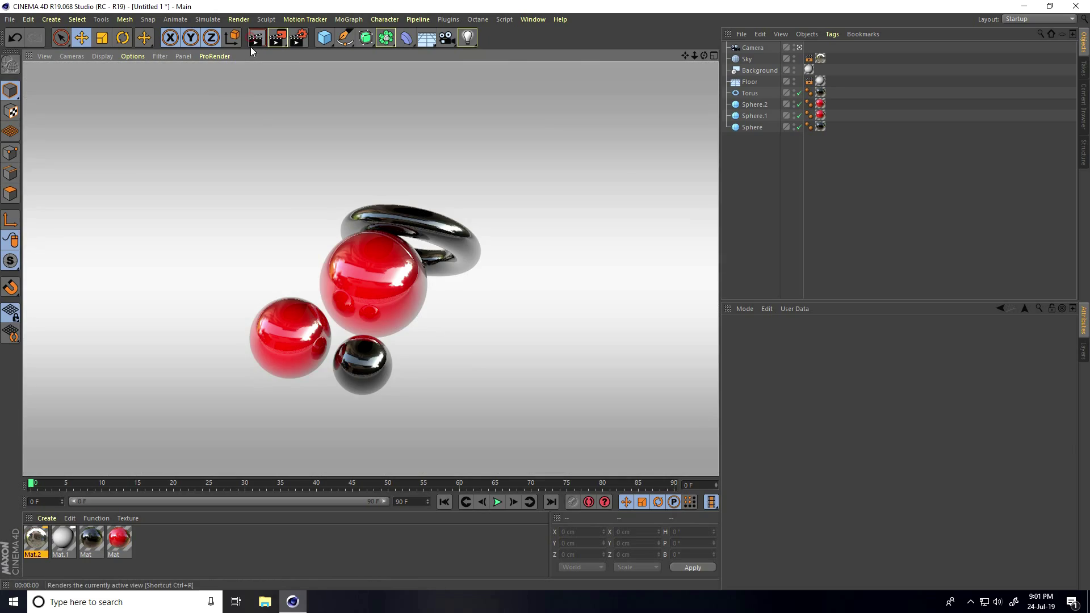
left_click(411, 187)
left_click_drag(411, 186, 216, 250, "alt")
left_click(256, 37)
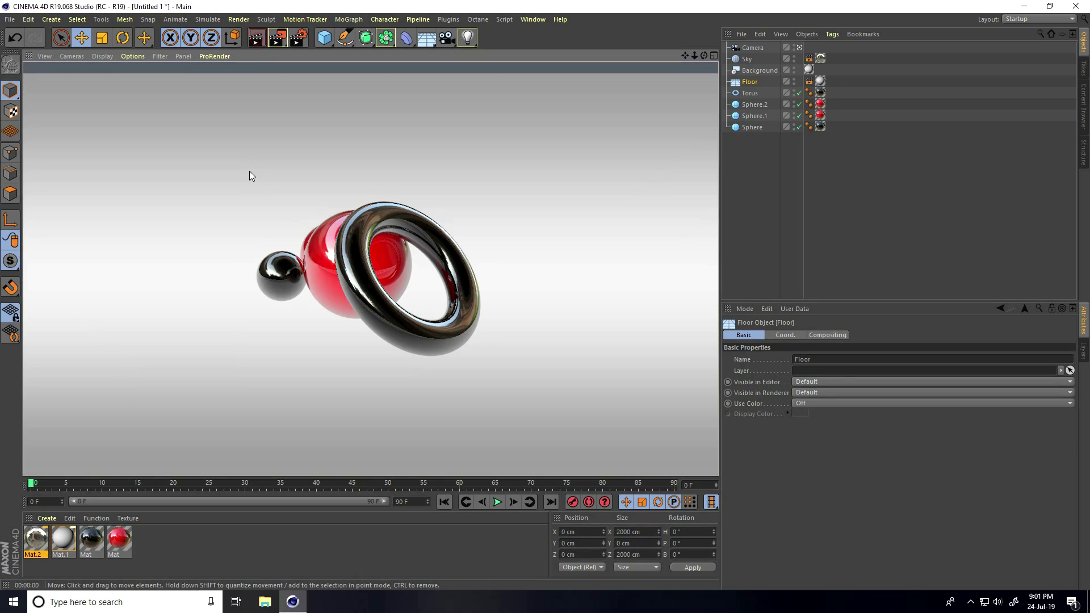
left_click(305, 182)
left_click_drag(305, 181, 359, 201, "alt")
middle_click_drag(359, 201, 372, 215, "alt")
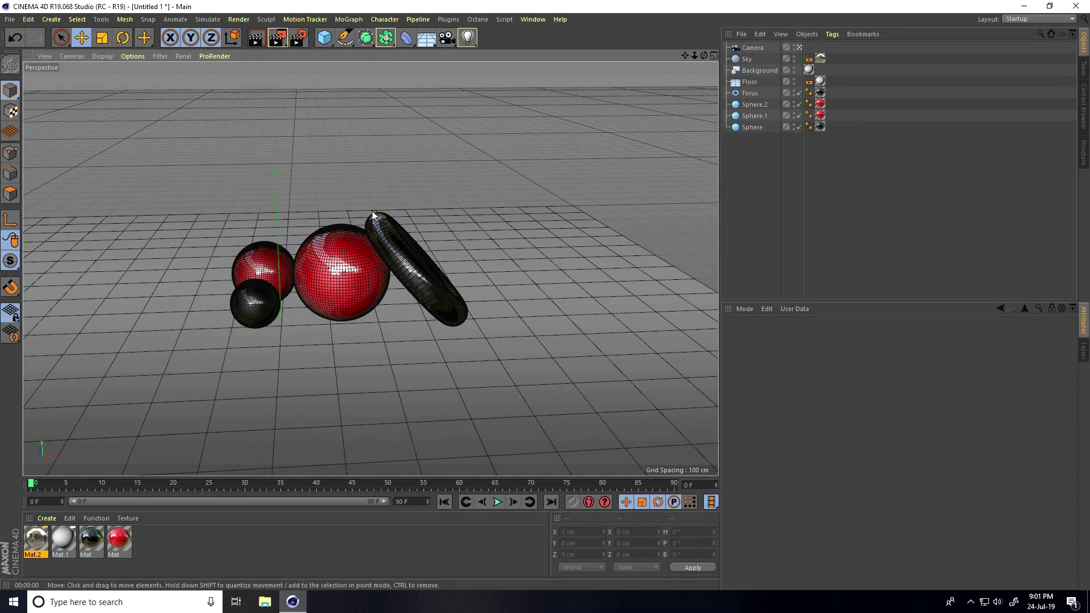
Add an area light and place it raised in front of the objects at about X 70, Y 533, Z -971 cm
left_click_drag(467, 38, 588, 82)
scroll(352, 292, "down", 3)
left_click_drag(352, 292, 219, 311, "alt")
scroll(506, 217, "up", 2)
left_click_drag(507, 217, 281, 308)
left_click_drag(181, 250, 168, 144)
left_click_drag(176, 245, 400, 217, "alt")
left_click_drag(316, 229, 316, 332)
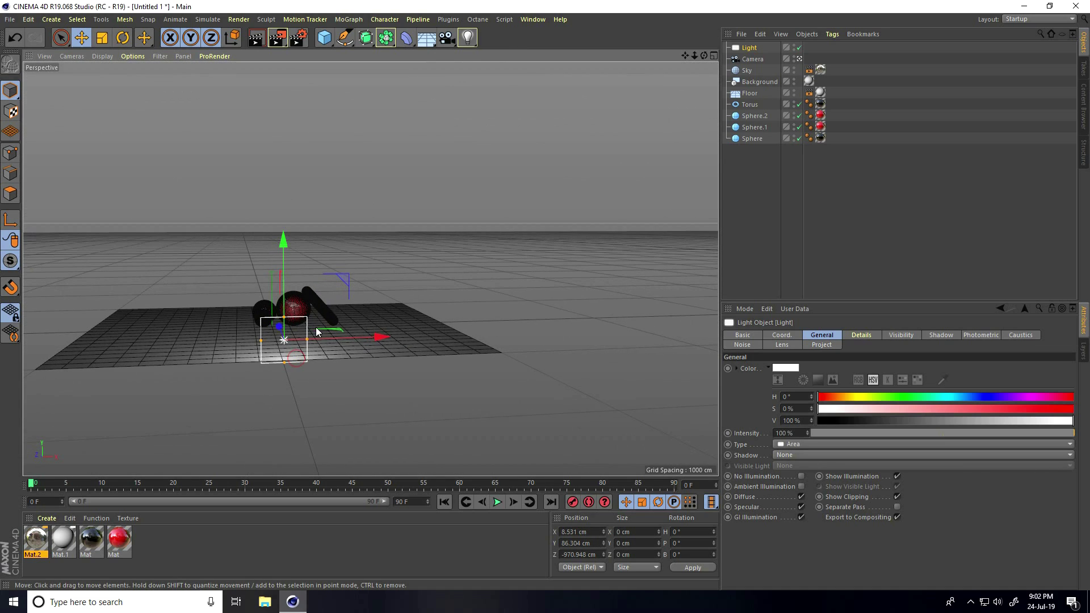
left_click_drag(386, 331, 397, 334)
left_click_drag(291, 229, 206, 368)
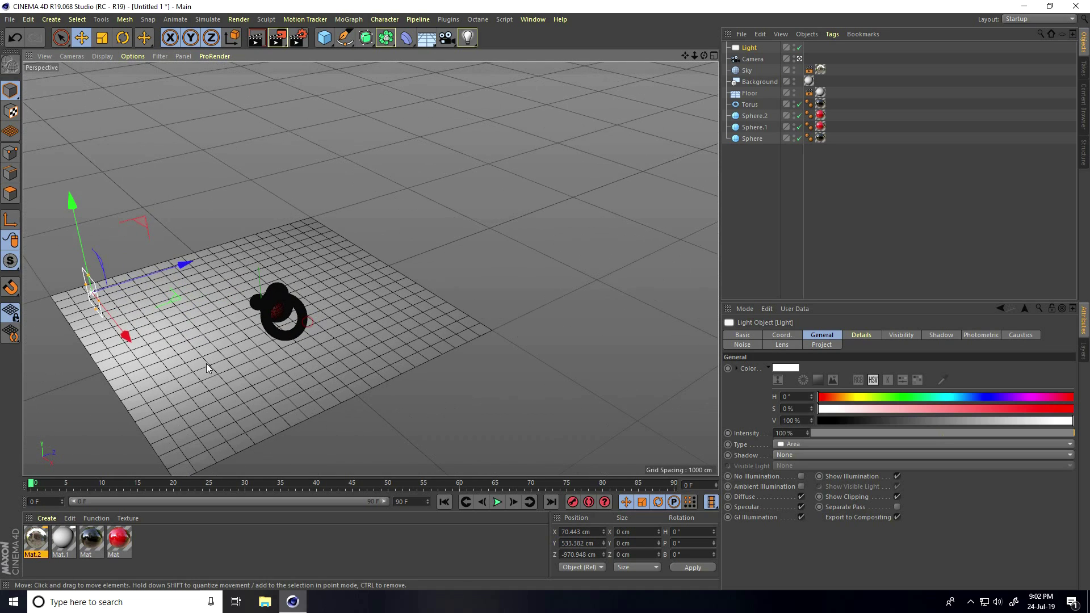
middle_click_drag(206, 368, 343, 358, "alt")
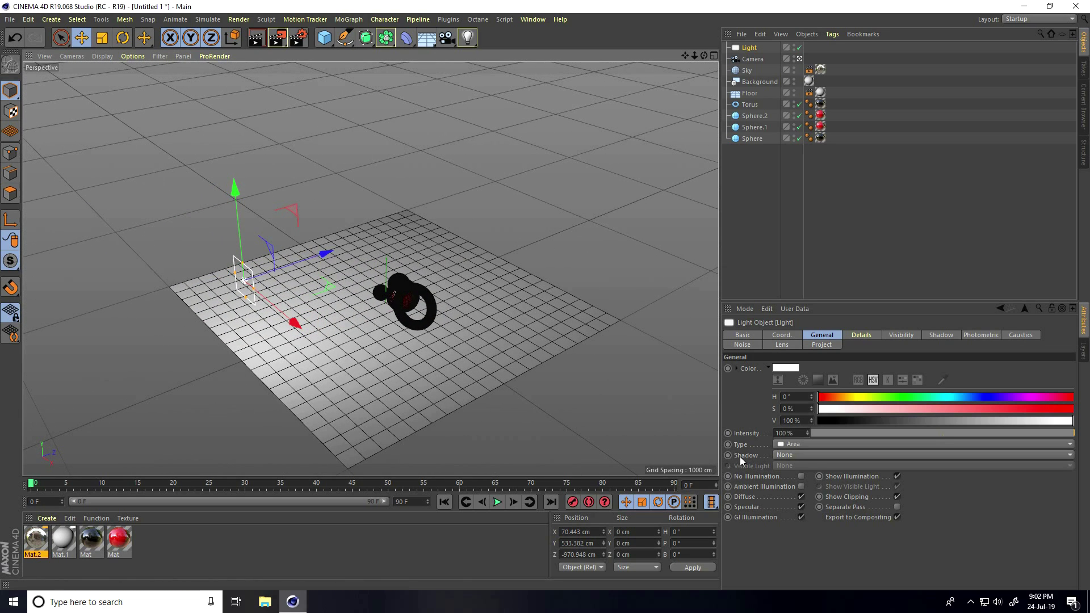
Give the area light Shadow Maps (Soft) shadows with a density of 50%
left_click(782, 456)
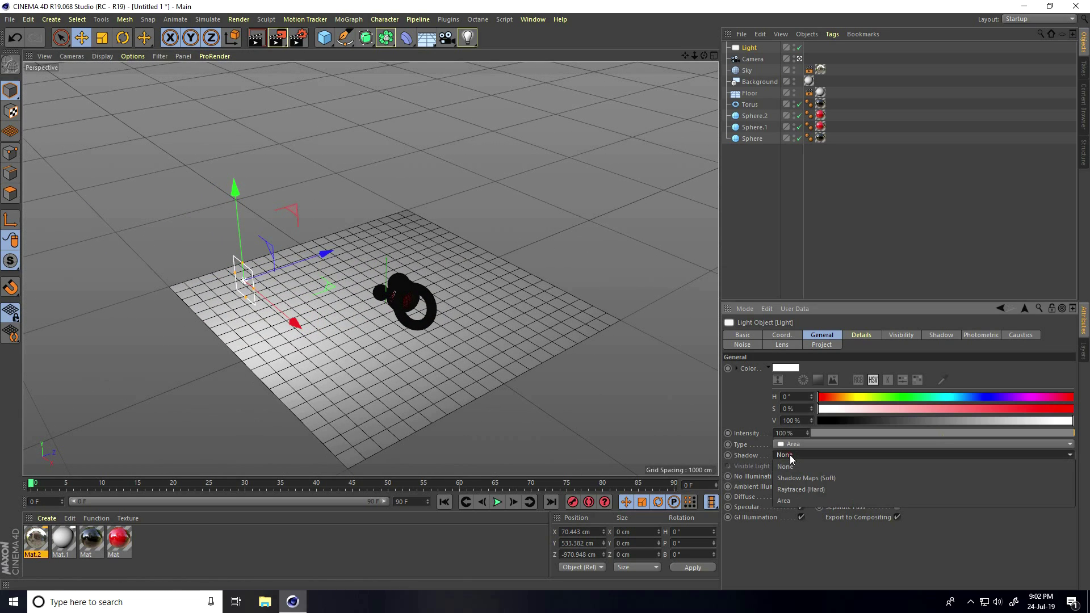
left_click(825, 479)
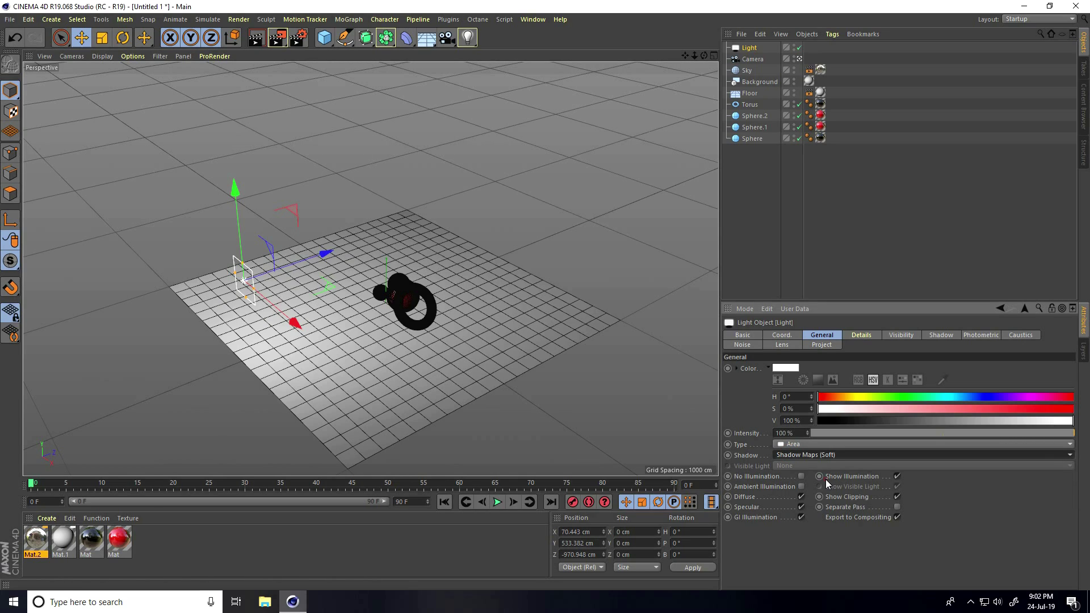
left_click(938, 335)
left_click_drag(824, 386, 810, 384)
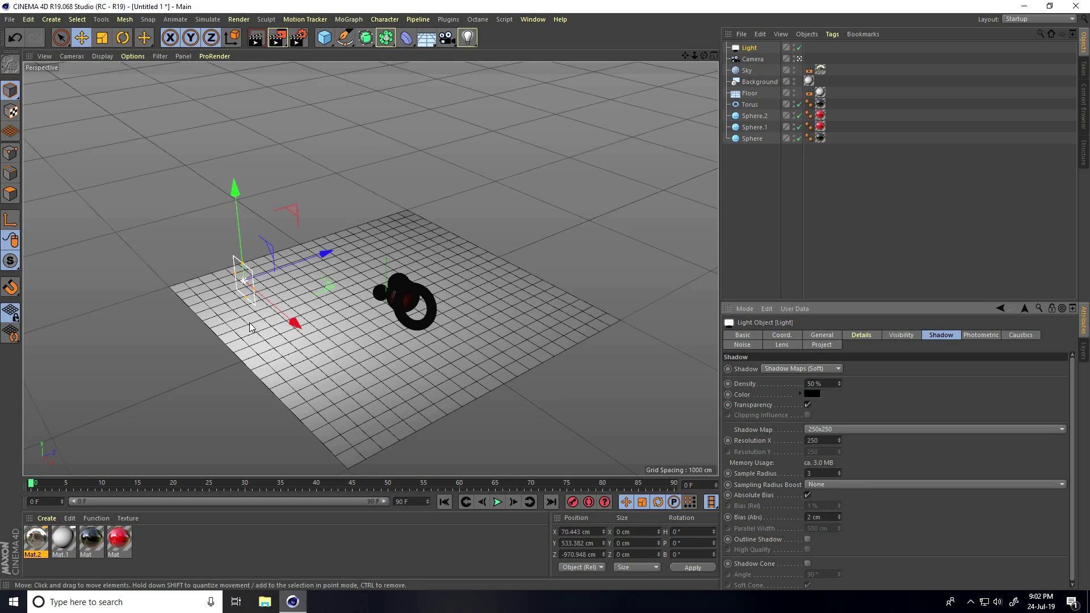
Duplicate the area light, pitch the copy to -90° and place it above the objects at about Y 1463, Z 109 cm
key("ctrl+c")
key("ctrl+v")
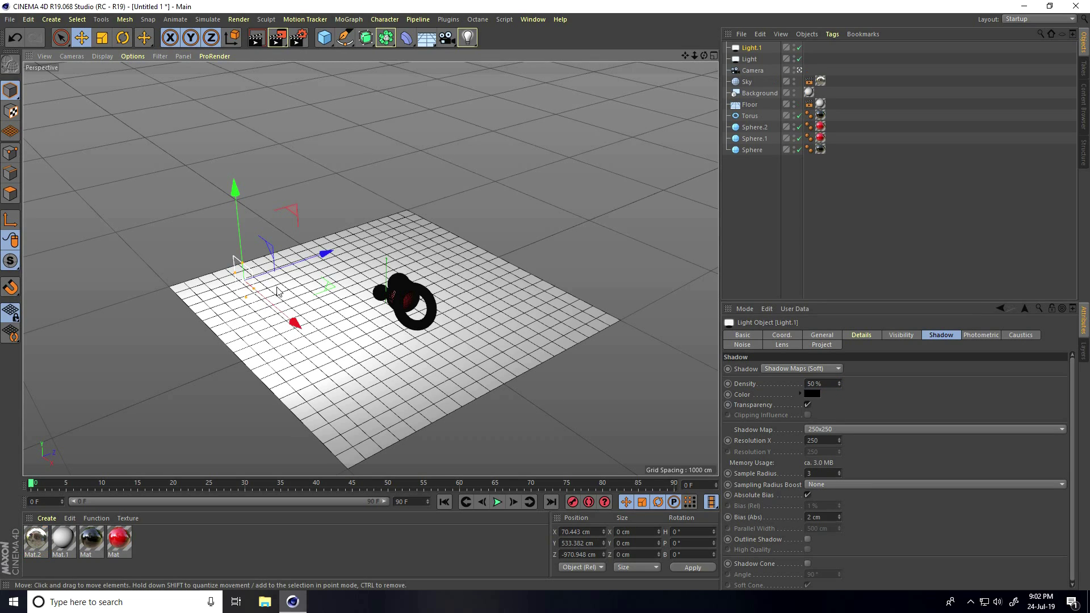
key("r")
left_click_drag(187, 282, 260, 229)
left_click(82, 38)
left_click_drag(230, 300, 394, 85, "alt")
left_click_drag(397, 170, 604, 181, "alt")
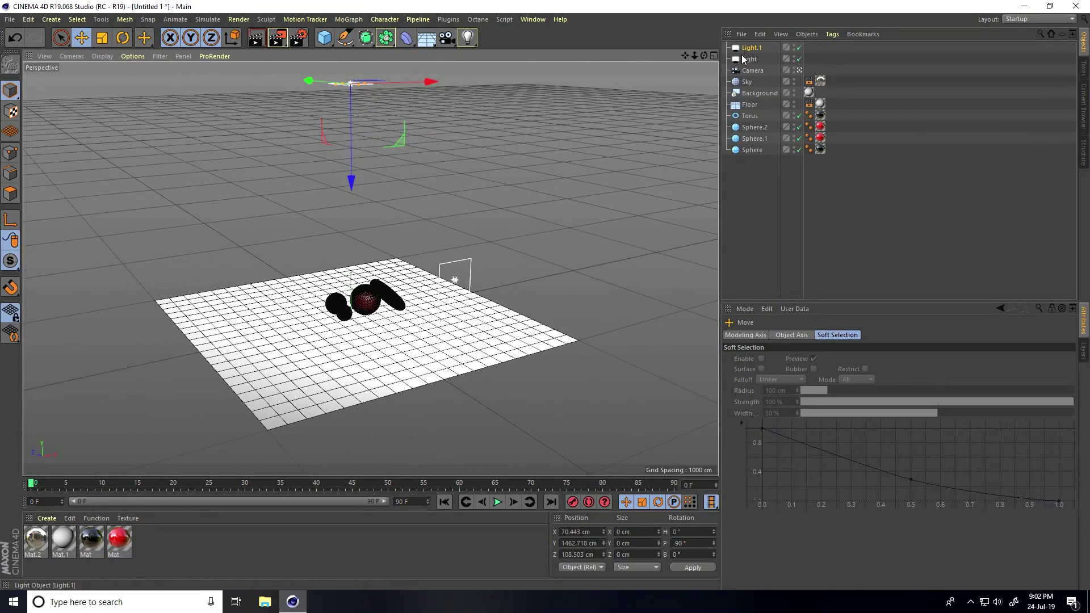
Set the overhead light's intensity to 50%
left_click(751, 49)
left_click(822, 336)
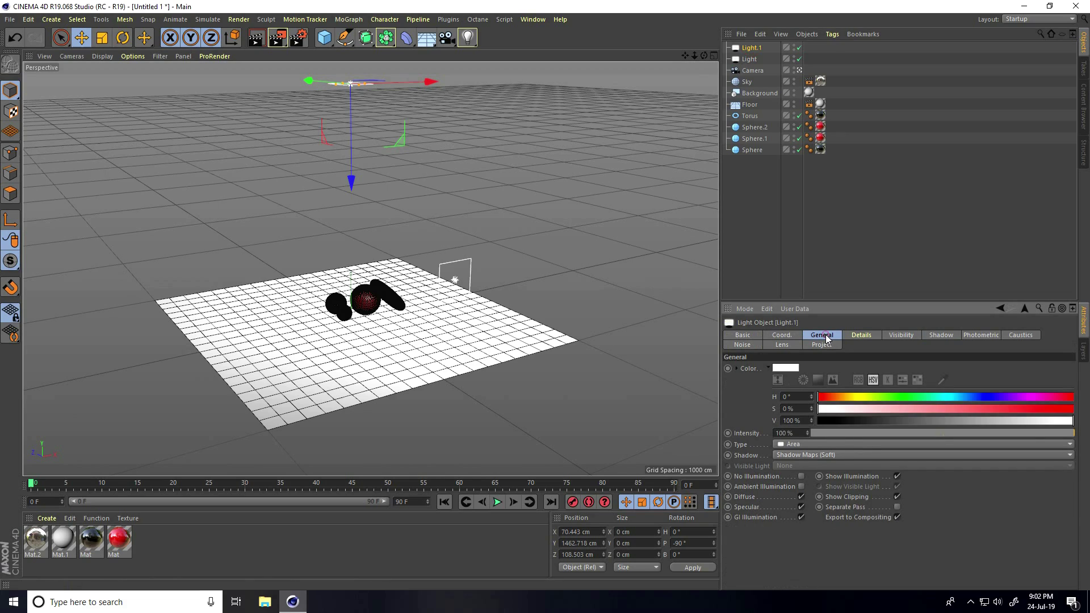
double_click(803, 430)
type("50")
key("Return")
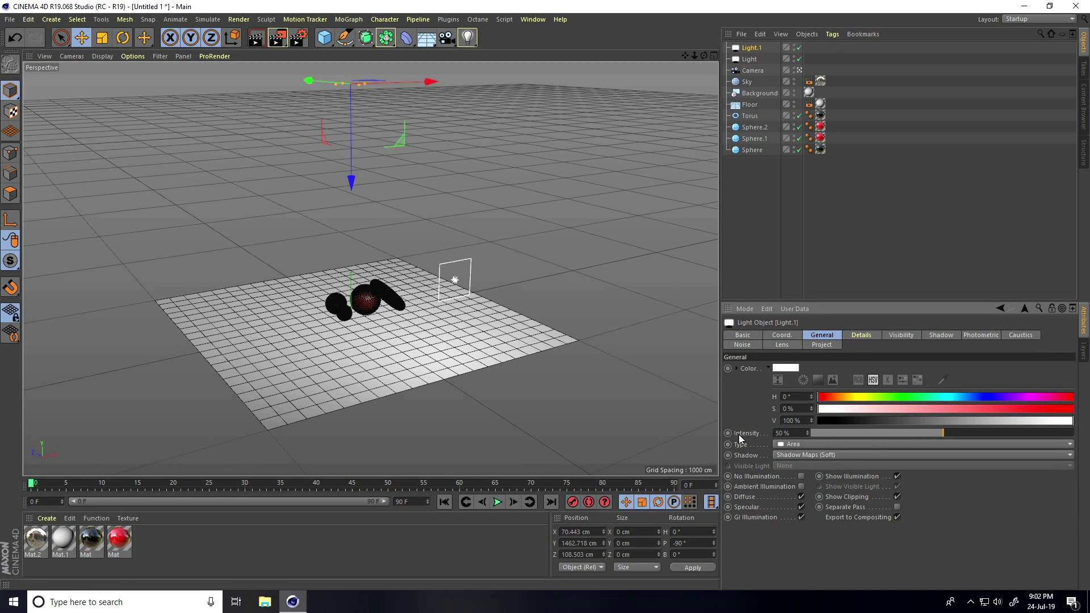
Set the front area light's intensity to 70%
left_click_drag(528, 349, 536, 261, "alt")
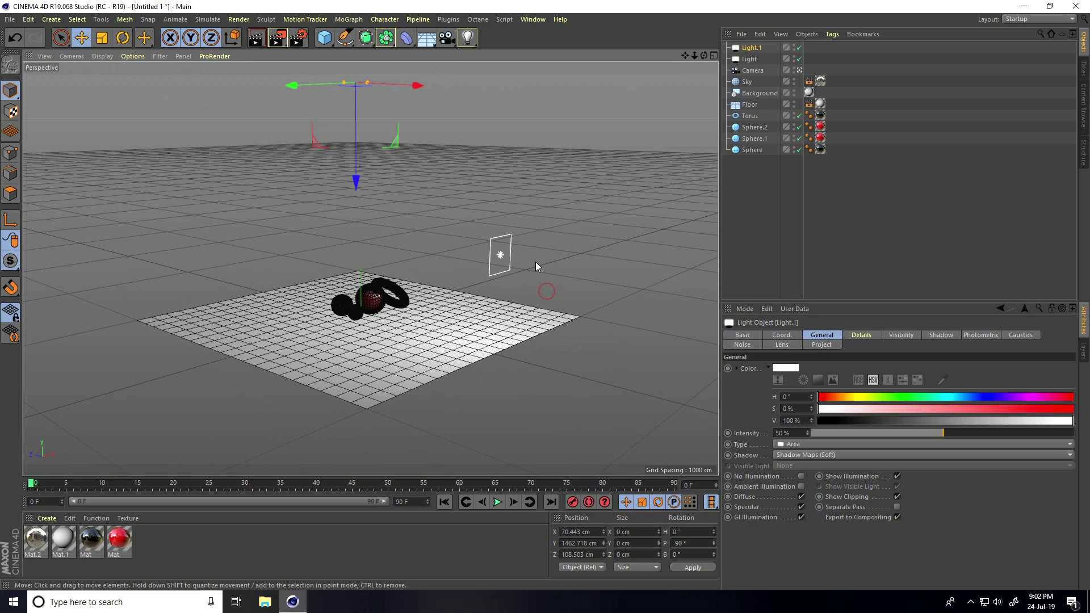
left_click(503, 261)
double_click(800, 432)
type("70")
key("Return")
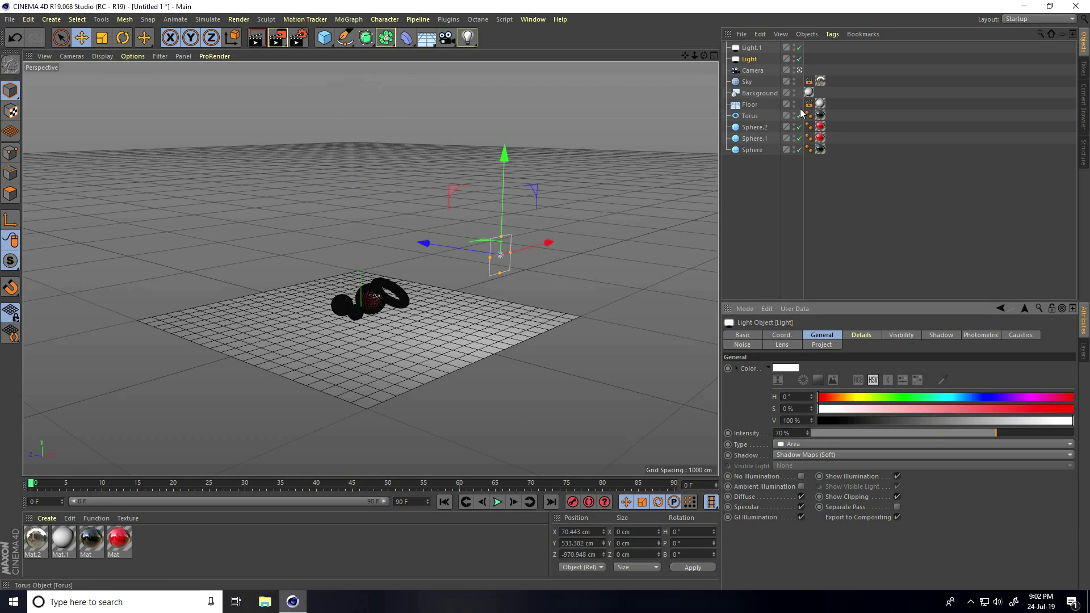
Frame the spheres and torus closely from slightly above and render the view to check the lighting and soft shadows
left_click_drag(471, 300, 292, 306, "alt")
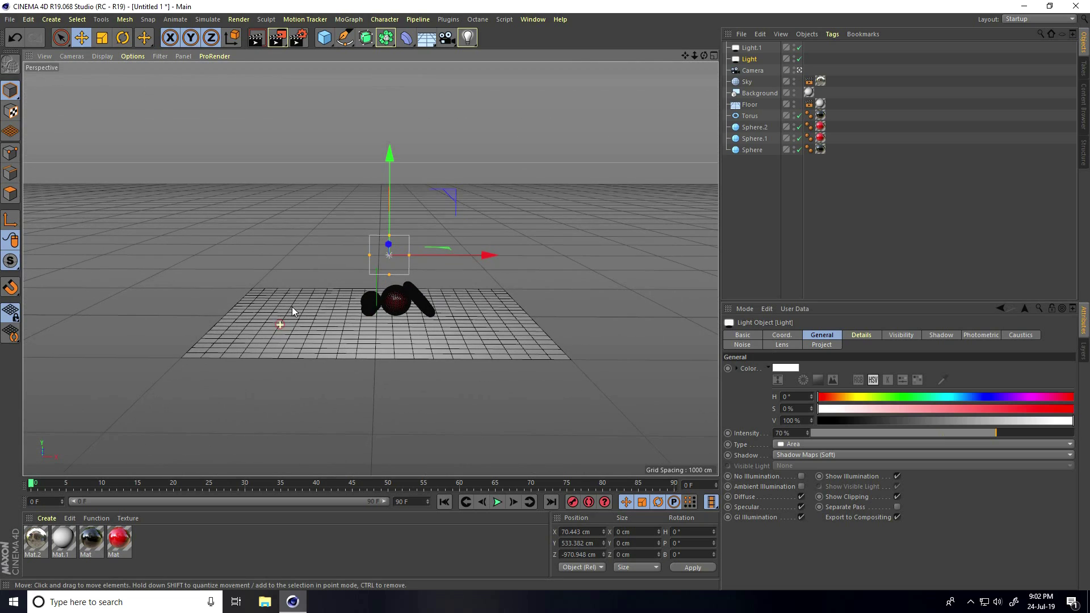
right_click_drag(291, 306, 577, 269, "alt")
left_click_drag(577, 269, 322, 297, "alt")
key("ctrl+r")
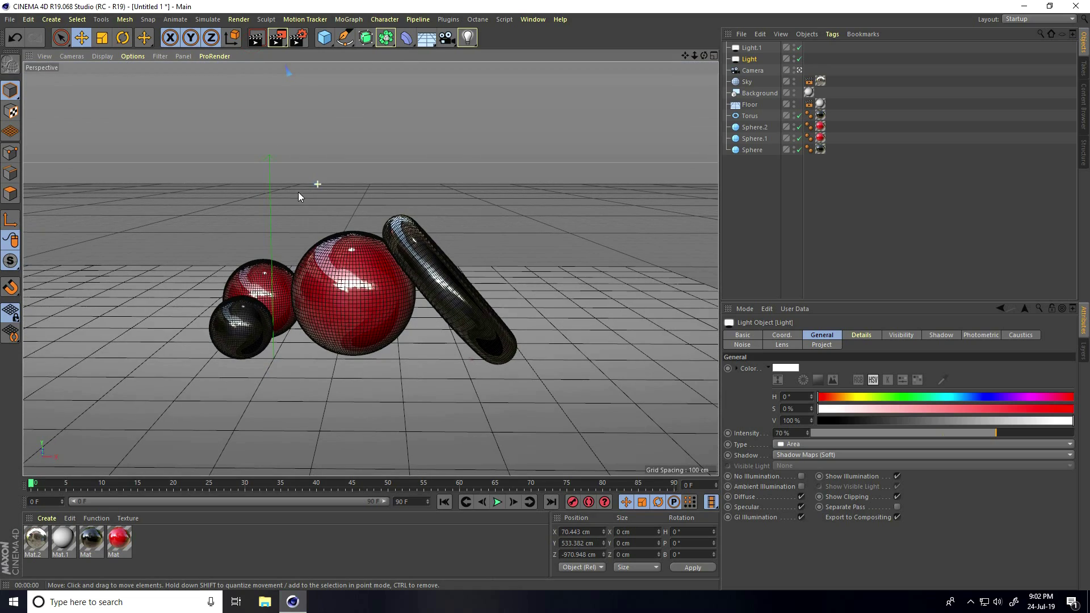
mouse_move(322, 213)
left_mouse_down("alt")
mouse_move(340, 213)
mouse_move(282, 353)
mouse_move(318, 331)
mouse_move(303, 314)
mouse_move(320, 317)
left_mouse_up("alt")
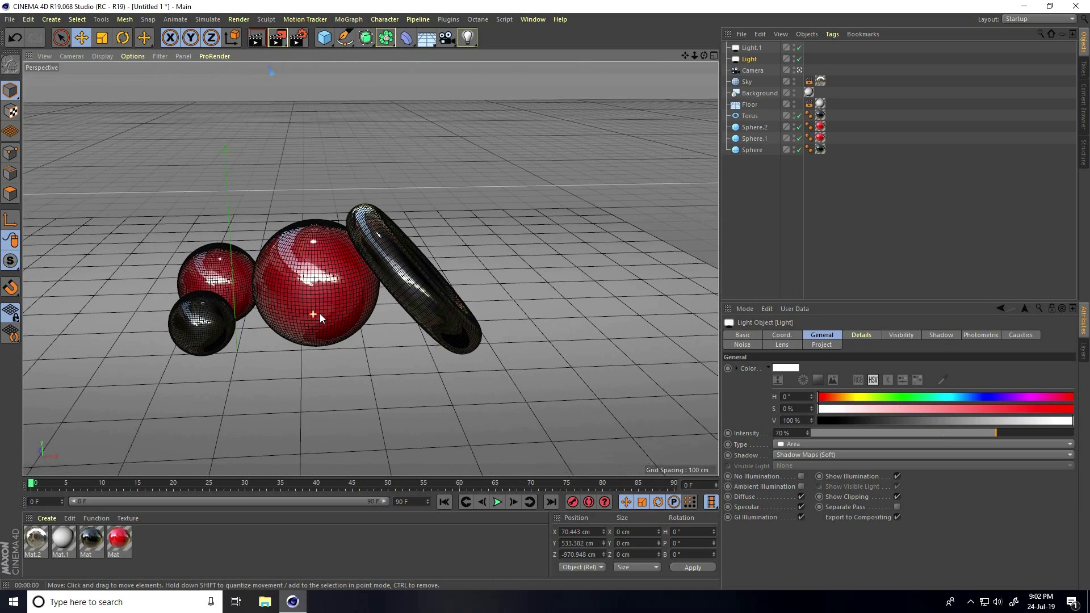
left_click(256, 38)
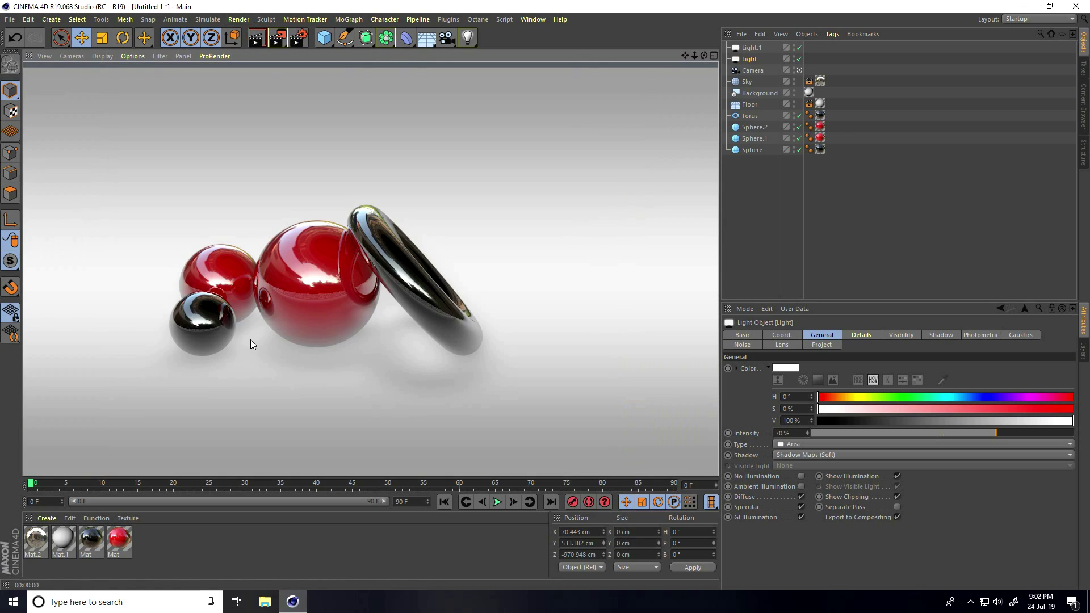
Examine in the Front view how the spheres and torus rest on the floor, and return to the perspective view
middle_click(250, 339)
middle_click(397, 382)
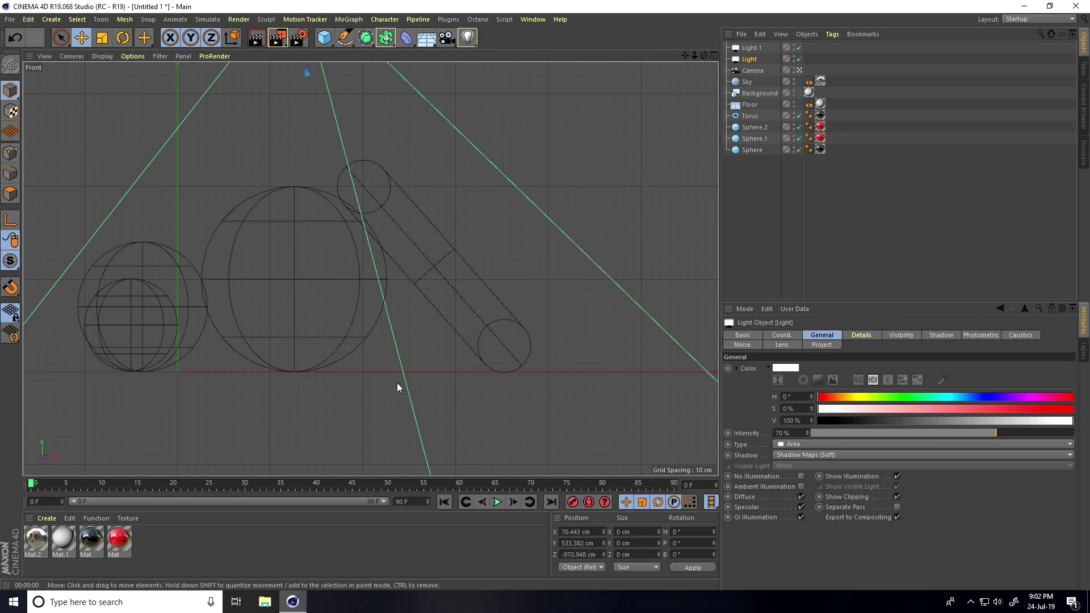
left_click(749, 104)
scroll(190, 375, "up", 3)
scroll(191, 375, "down", 3)
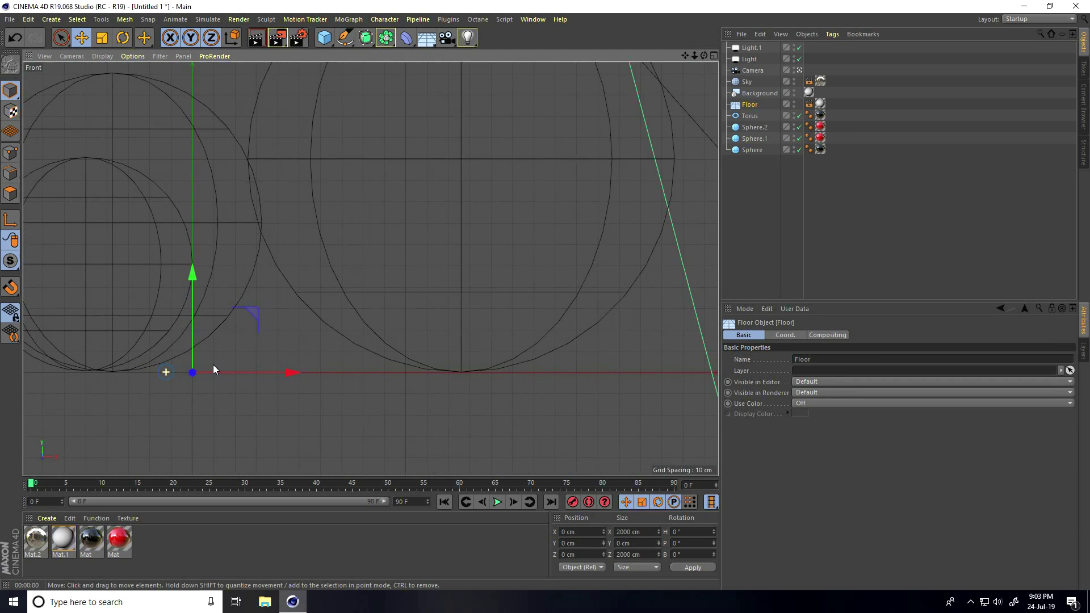
middle_click(232, 327)
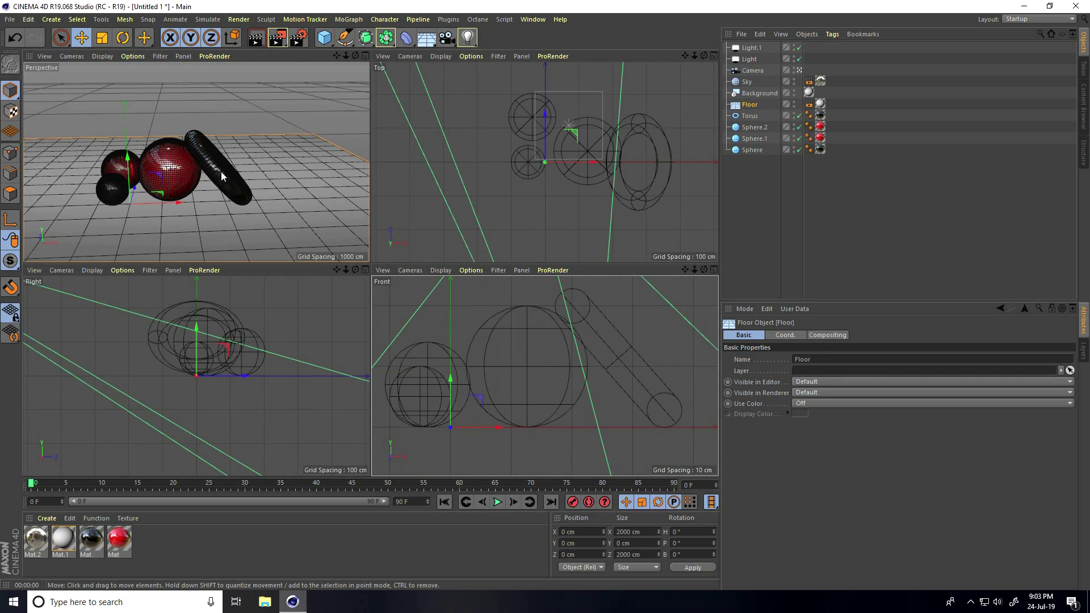
middle_click(222, 169)
left_click_drag(342, 287, 333, 287, "alt")
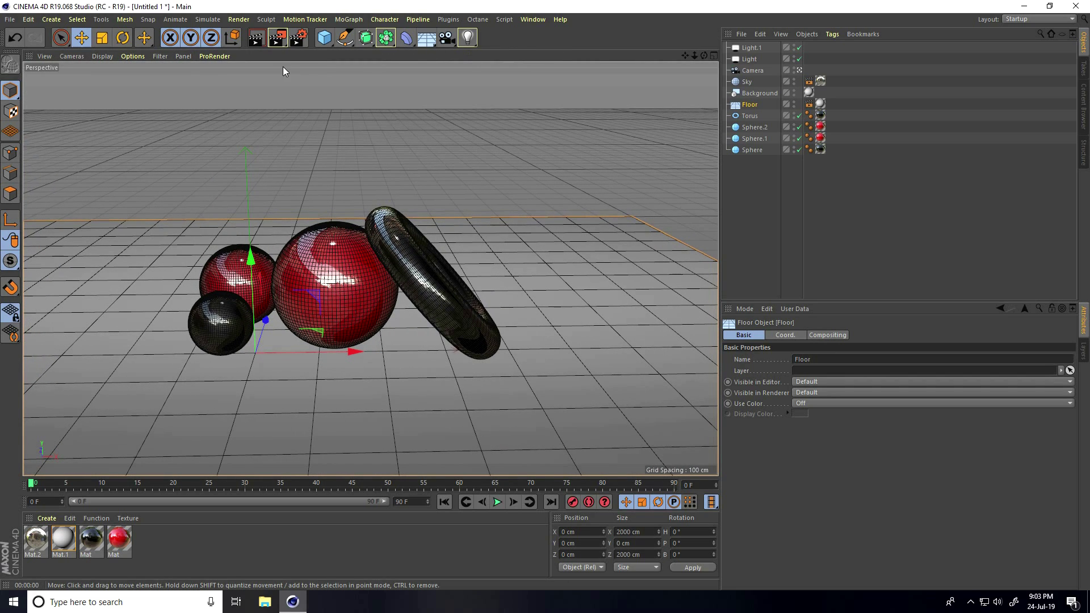
Add Ambient Occlusion to the render settings with maximum ray length 200 cm, accuracy 100% and maximum samples 256
left_click(301, 38)
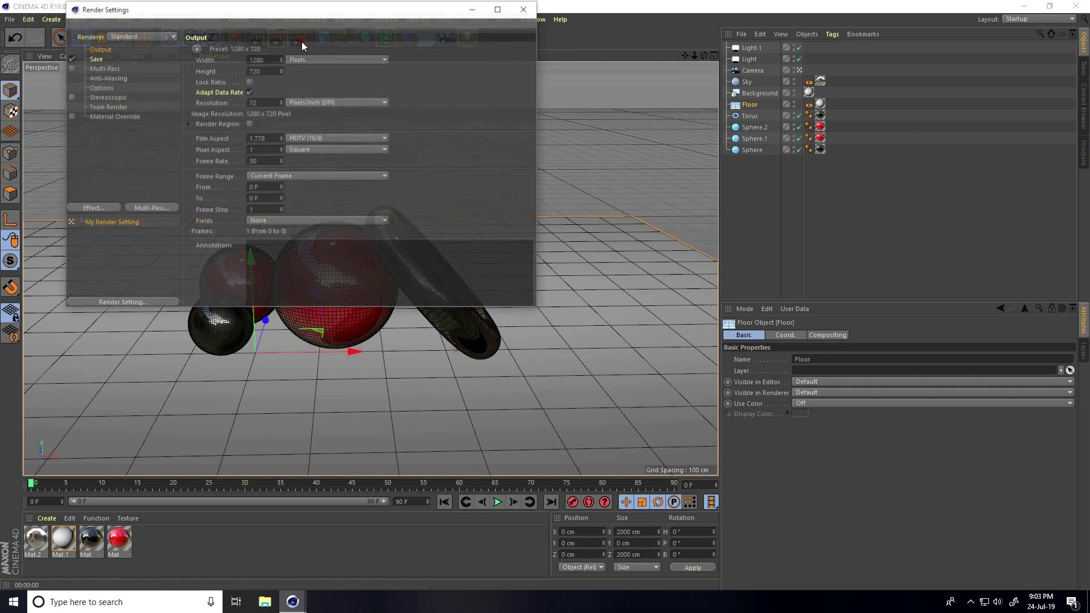
left_click(101, 207)
left_click(148, 281)
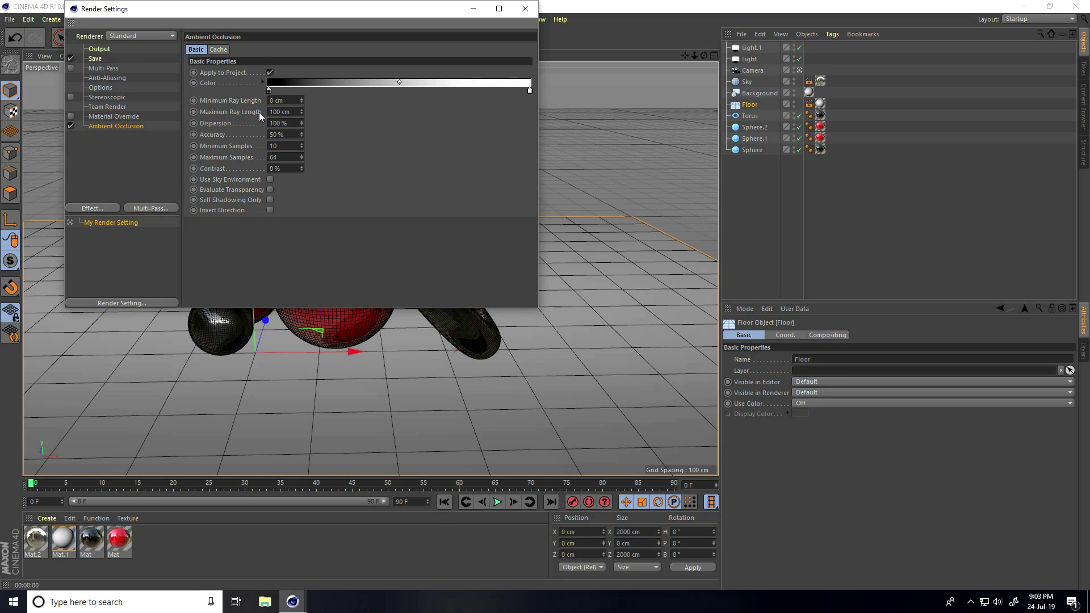
double_click(292, 113)
type("200")
key("Return")
left_click_drag(298, 138, 264, 139)
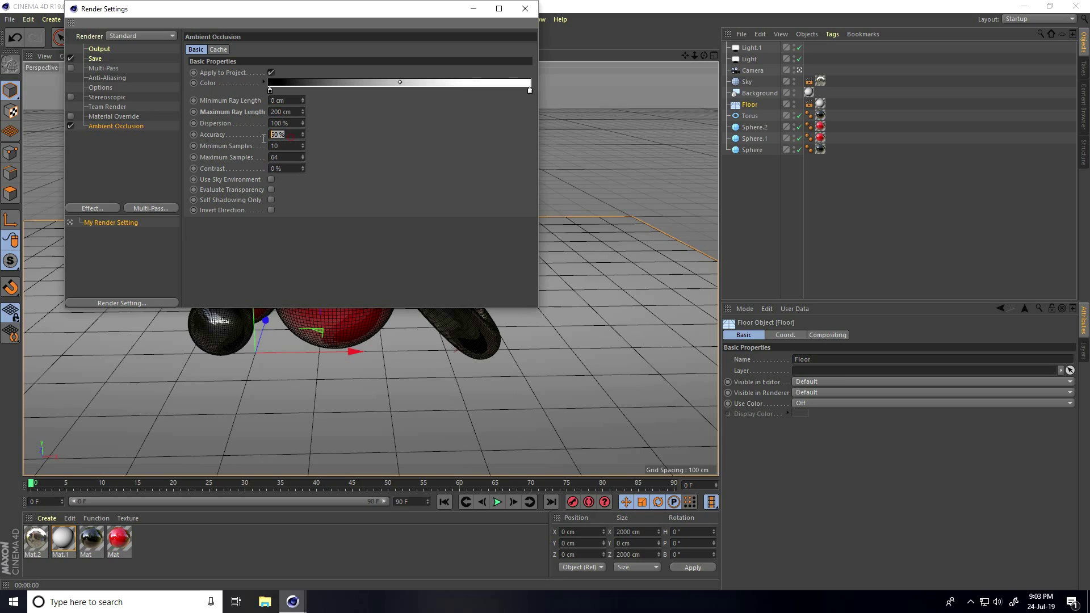
type("100")
left_click_drag(287, 158, 264, 159)
key("Return")
Add Global Illumination to the render settings with the Exterior - HDR Image preset
left_click(100, 209)
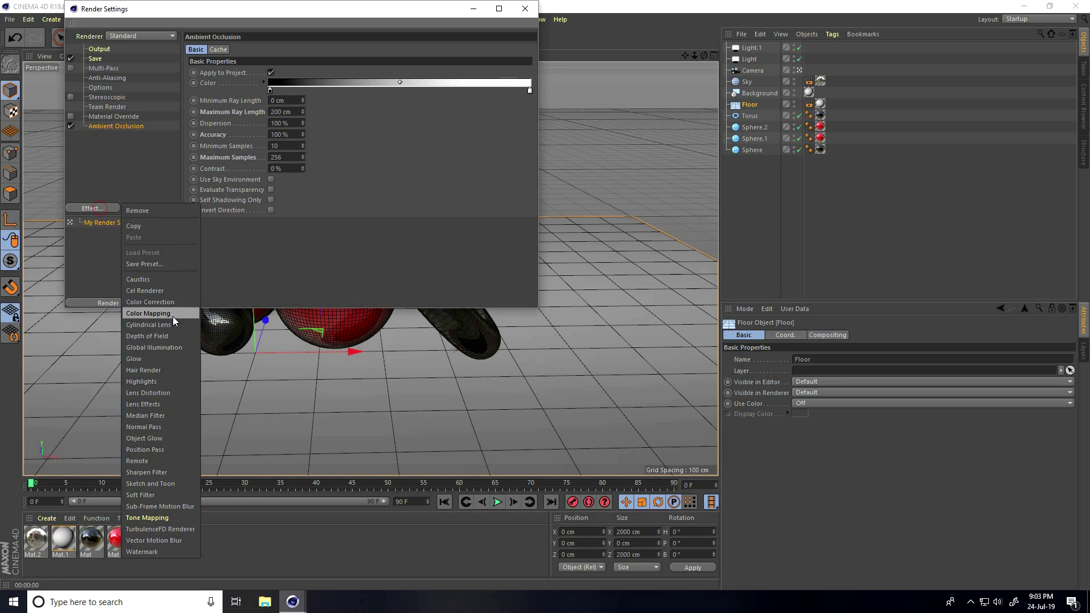
left_click(166, 348)
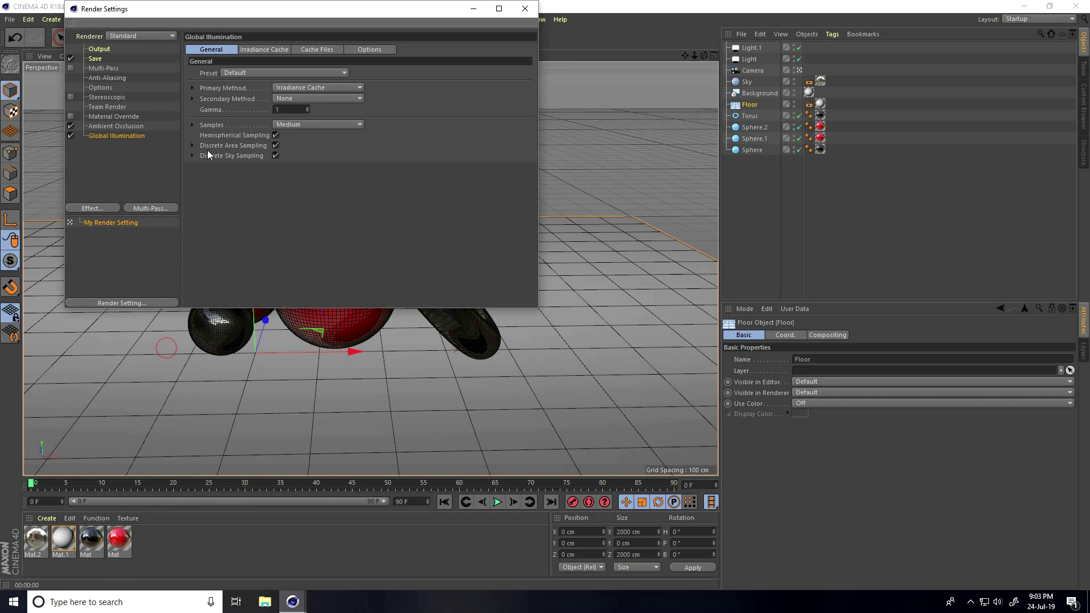
left_click(240, 68)
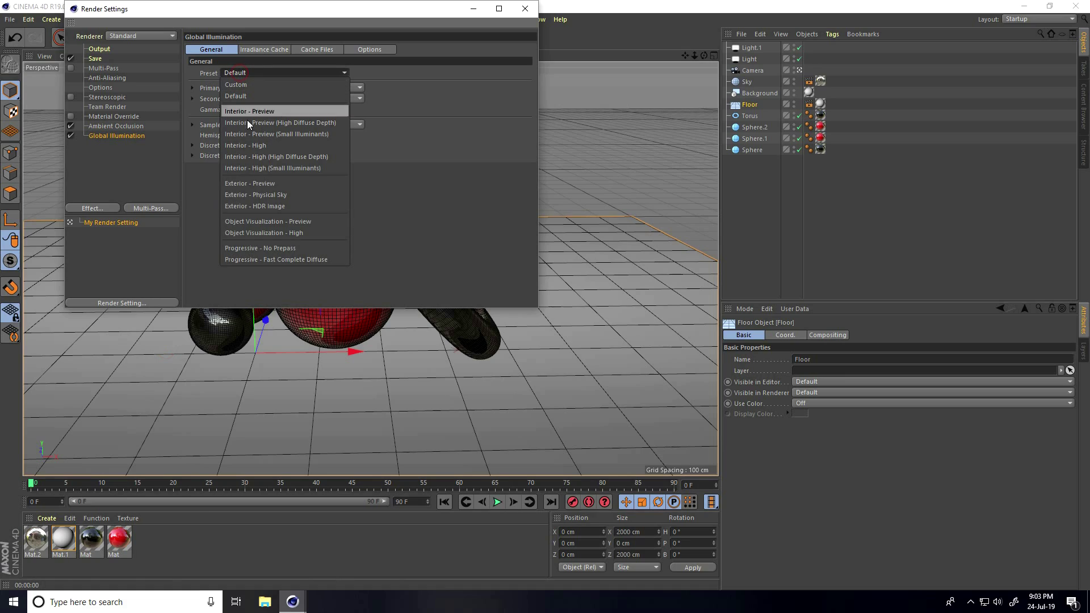
left_click(277, 207)
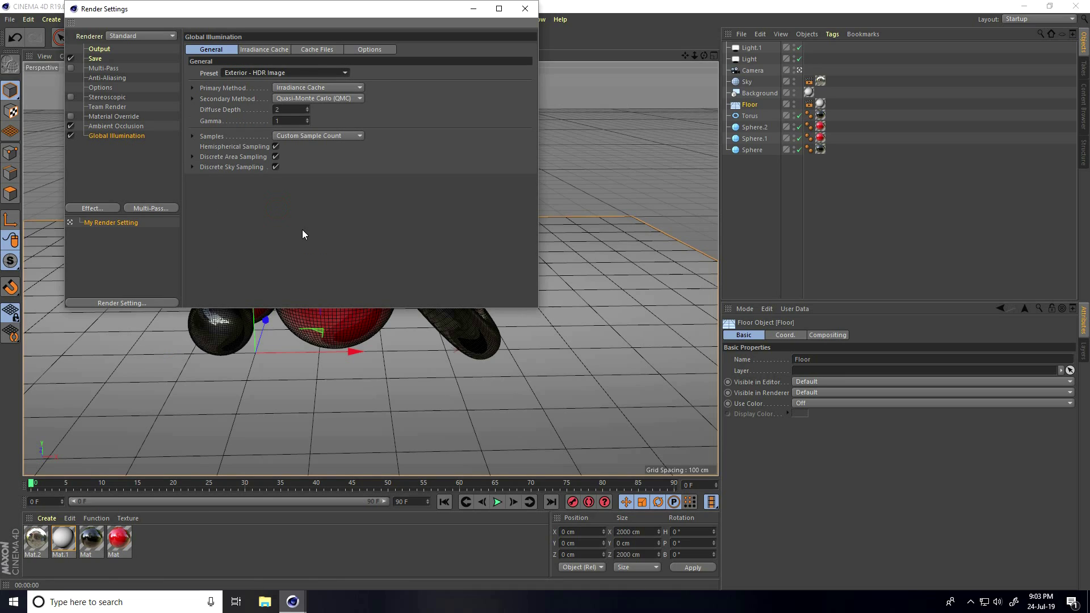
left_click(525, 8)
Render the perspective view to check the global illumination, and frame the spheres and torus more closely
left_click(257, 39)
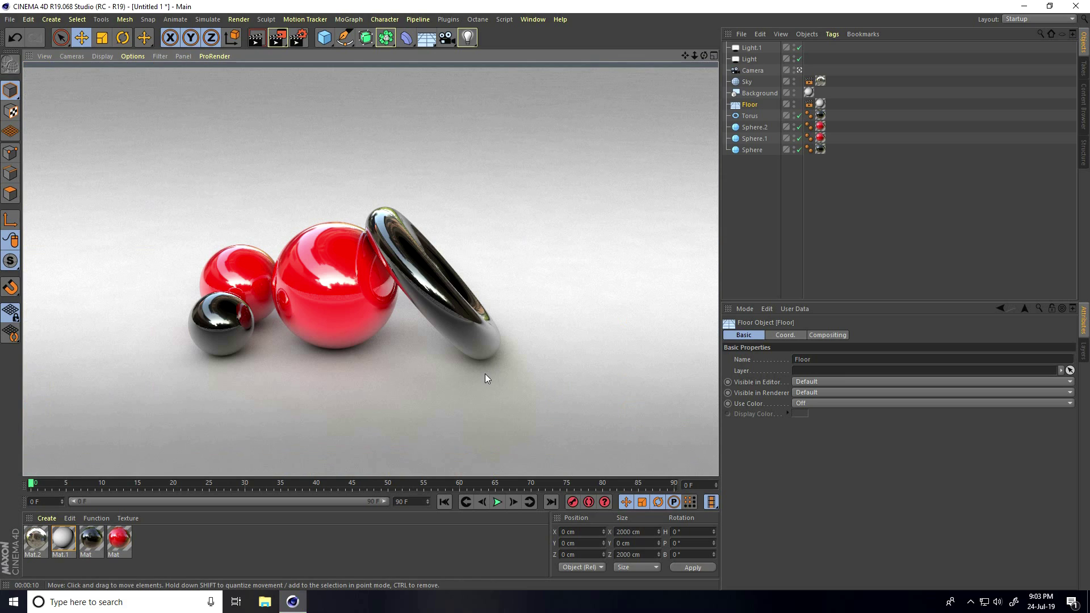
left_click(297, 215)
right_click_drag(285, 231, 316, 250, "alt")
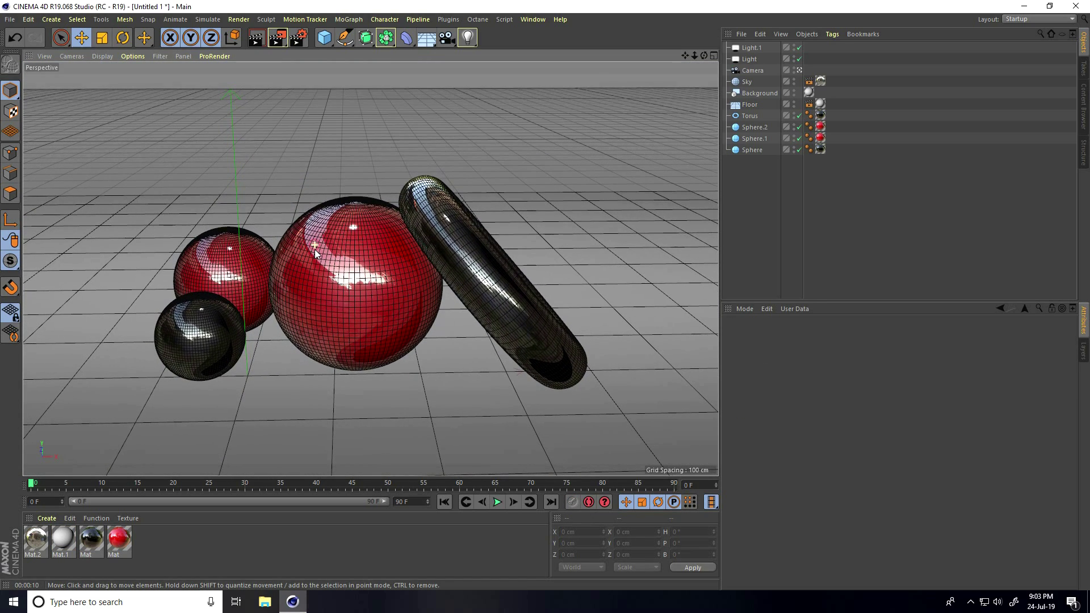
Set the render settings' anti-aliasing to Best
left_click(298, 38)
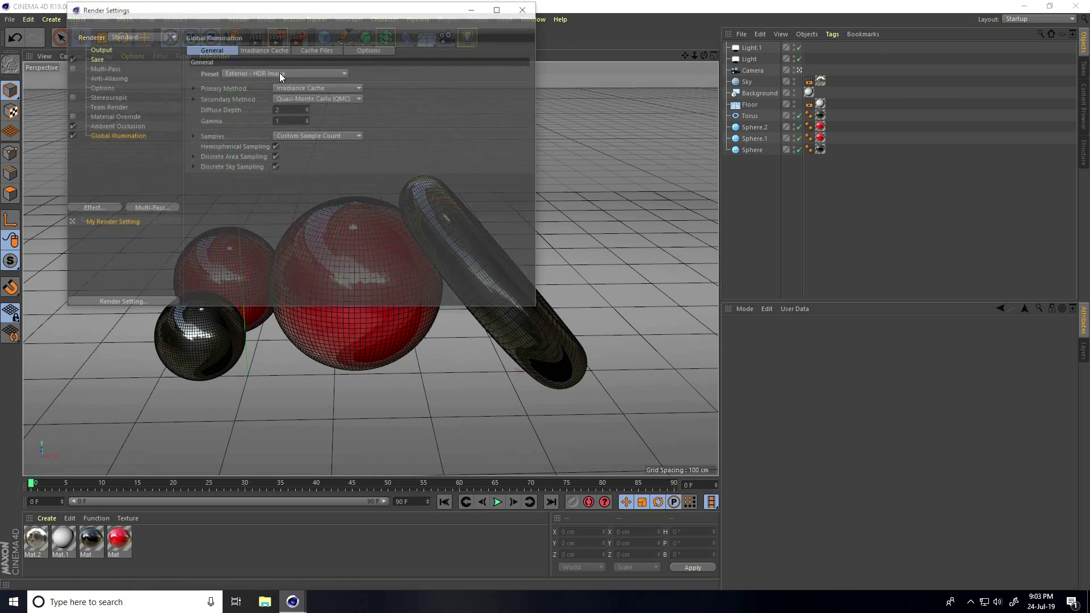
left_click(114, 77)
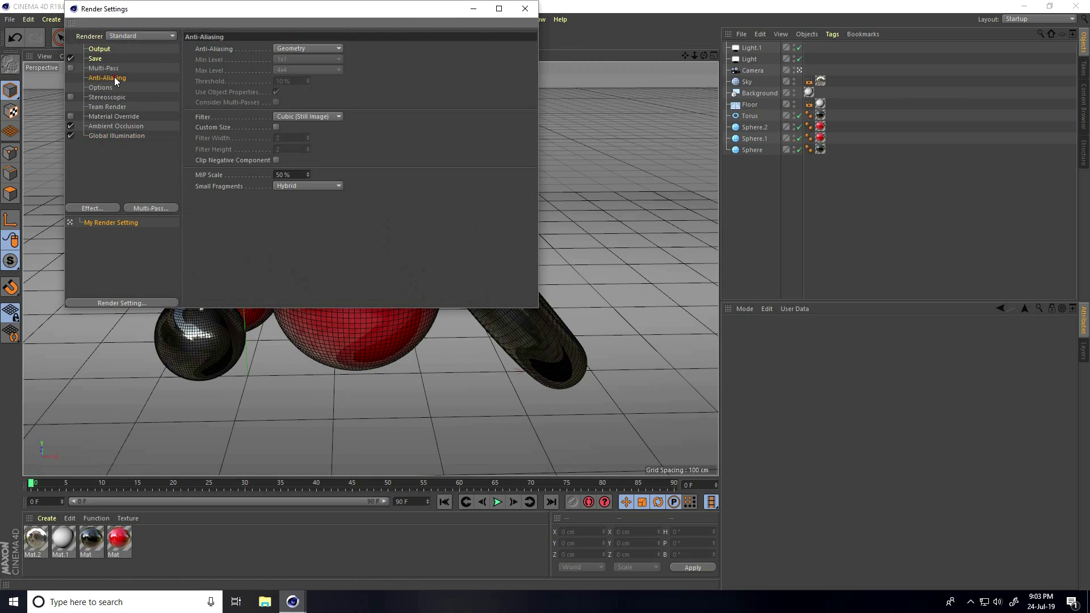
left_click(284, 48)
left_click(296, 81)
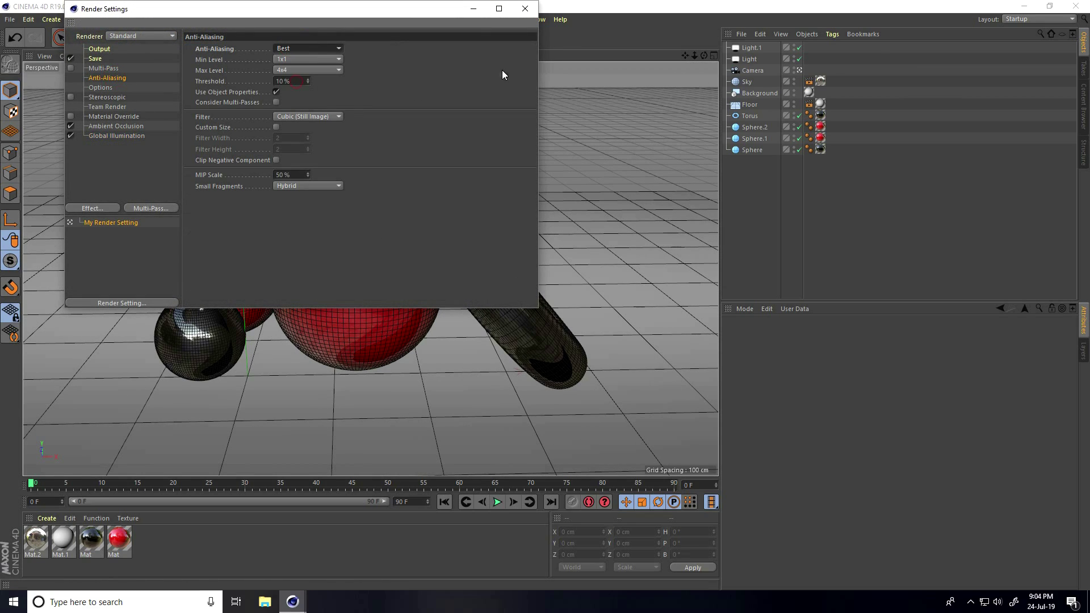
left_click(527, 17)
Render the final image to the Picture Viewer, inspect it enlarged at 100%, and close the viewer
key("shift+r")
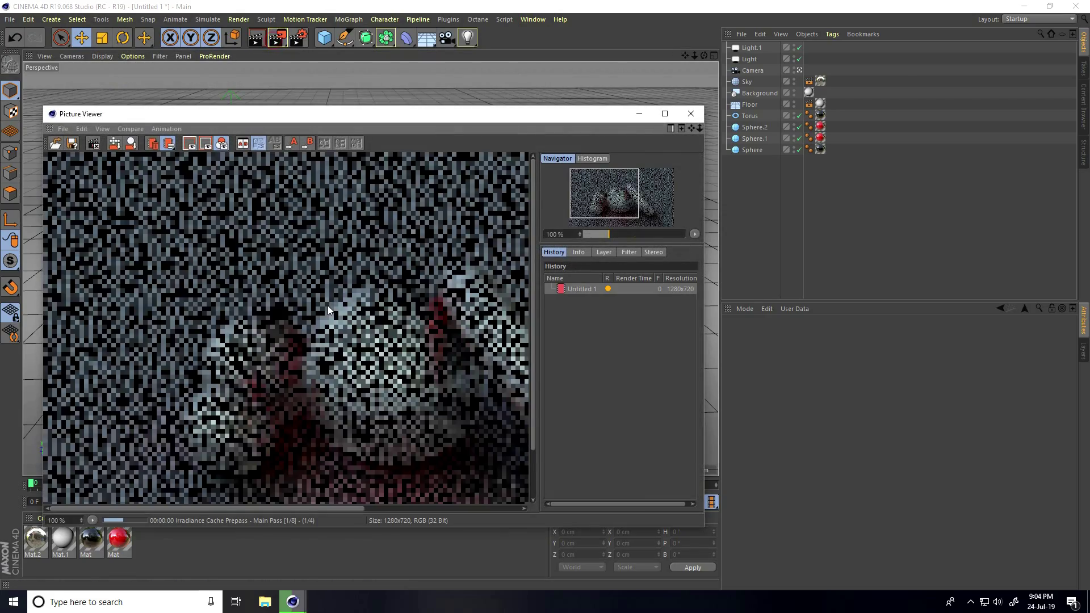
left_click(664, 113)
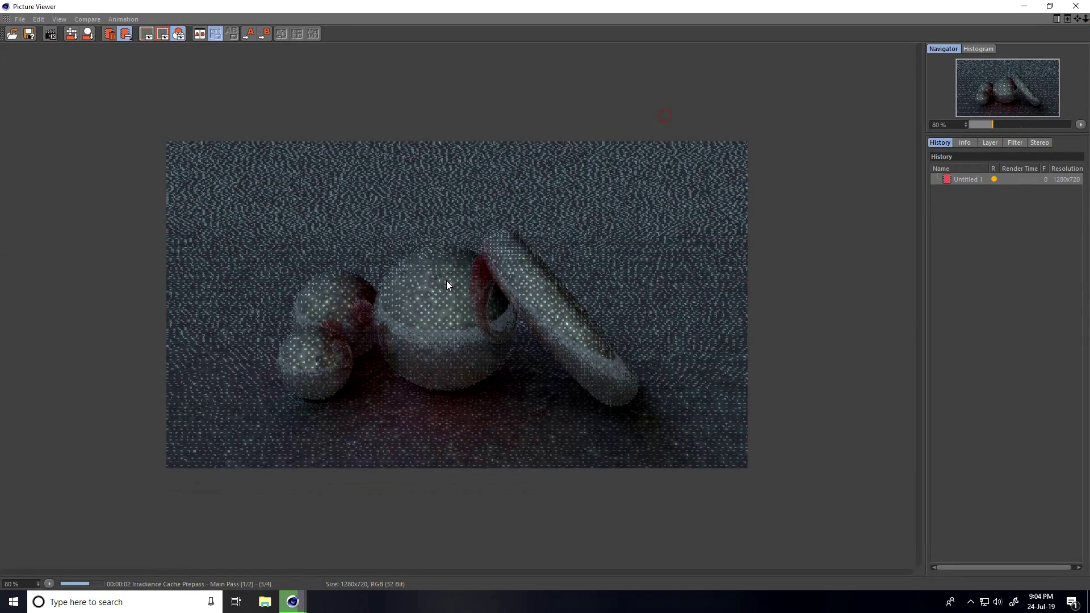
scroll(436, 363, "up", 1)
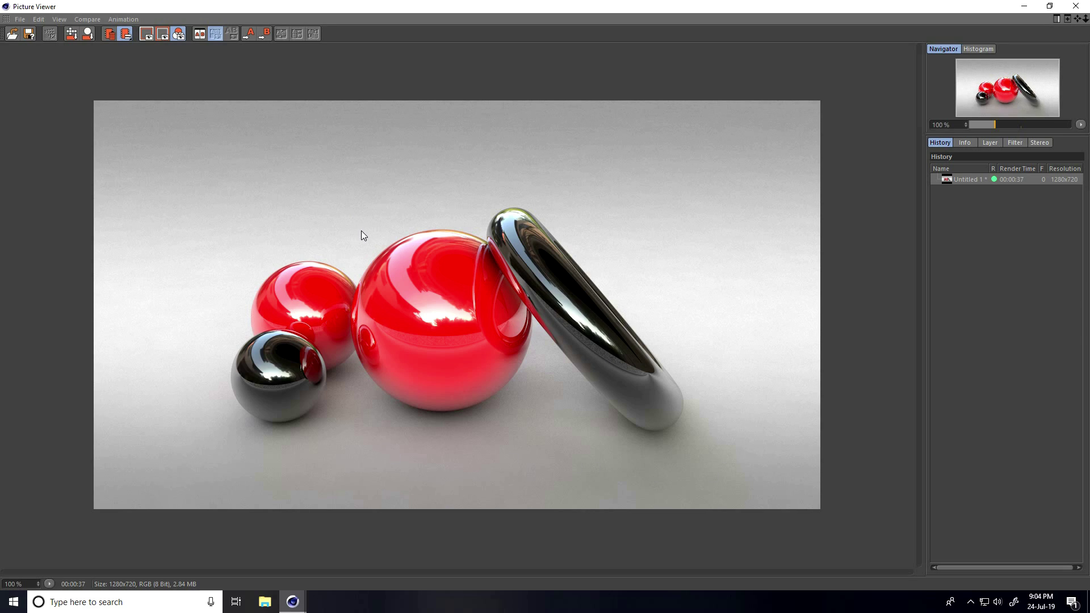
left_click(1076, 6)
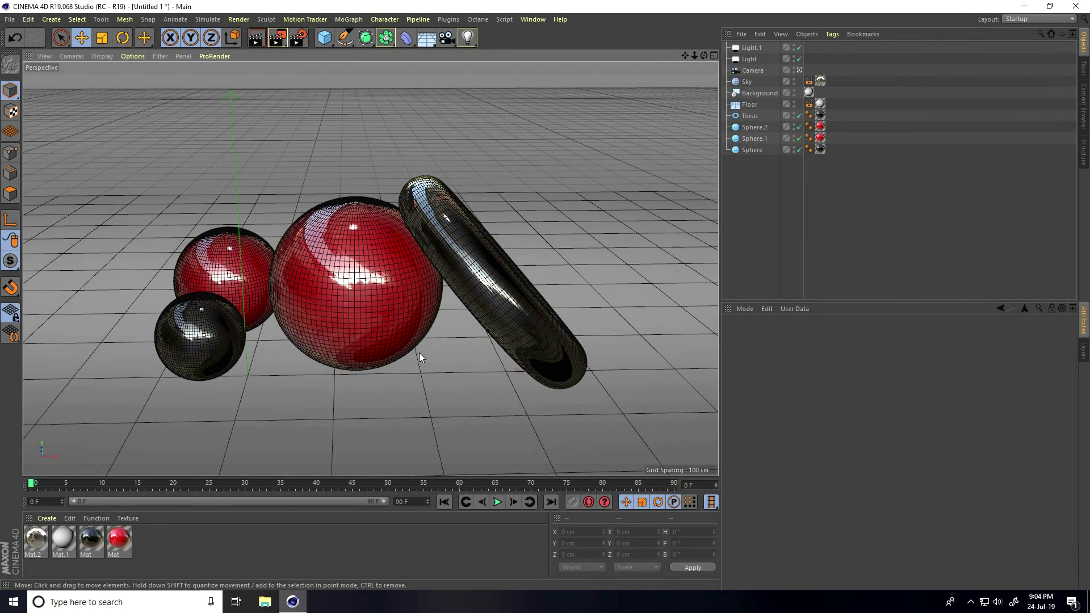